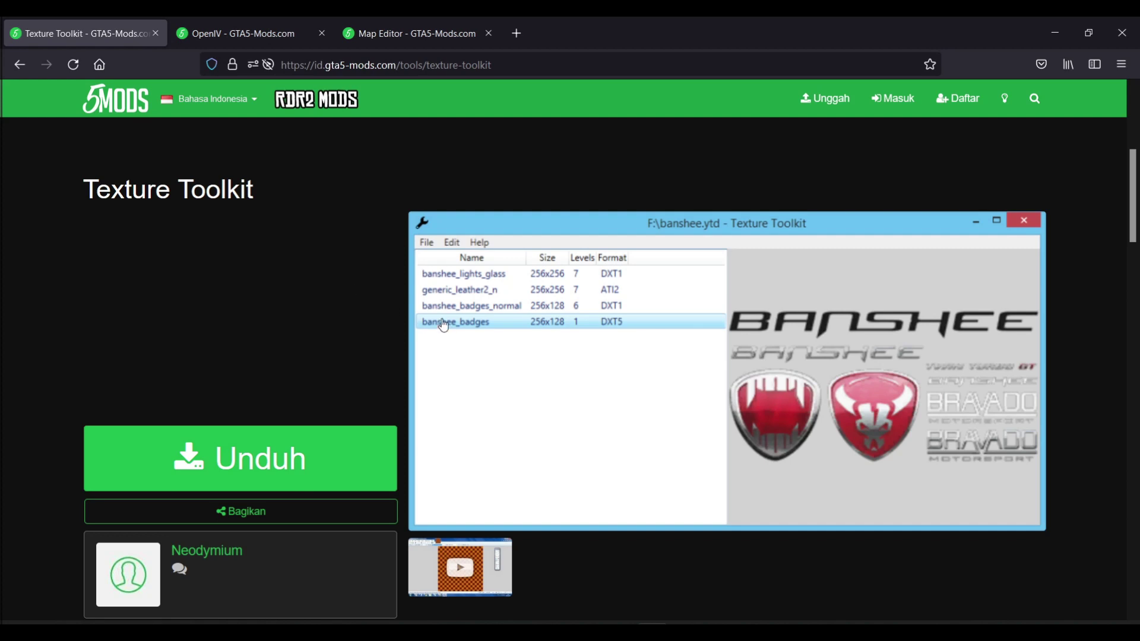
Review the Texture Toolkit, OpenIV and Map Editor download pages, and minimize the browser to show the desktop.
scroll(250, 274, "down", 3)
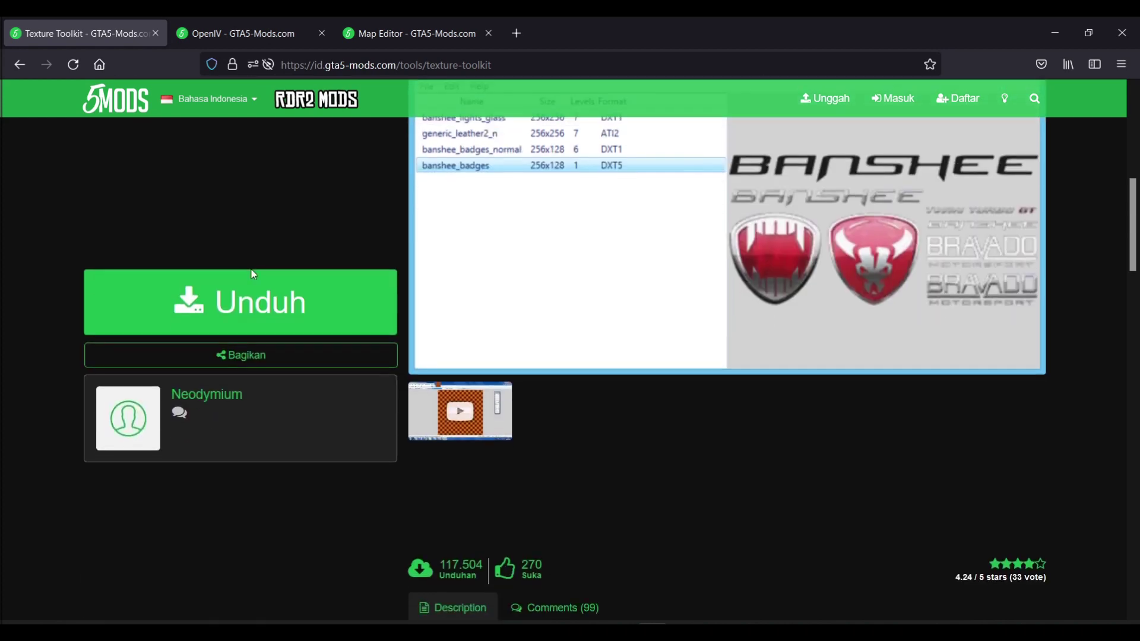
scroll(253, 274, "up", 6)
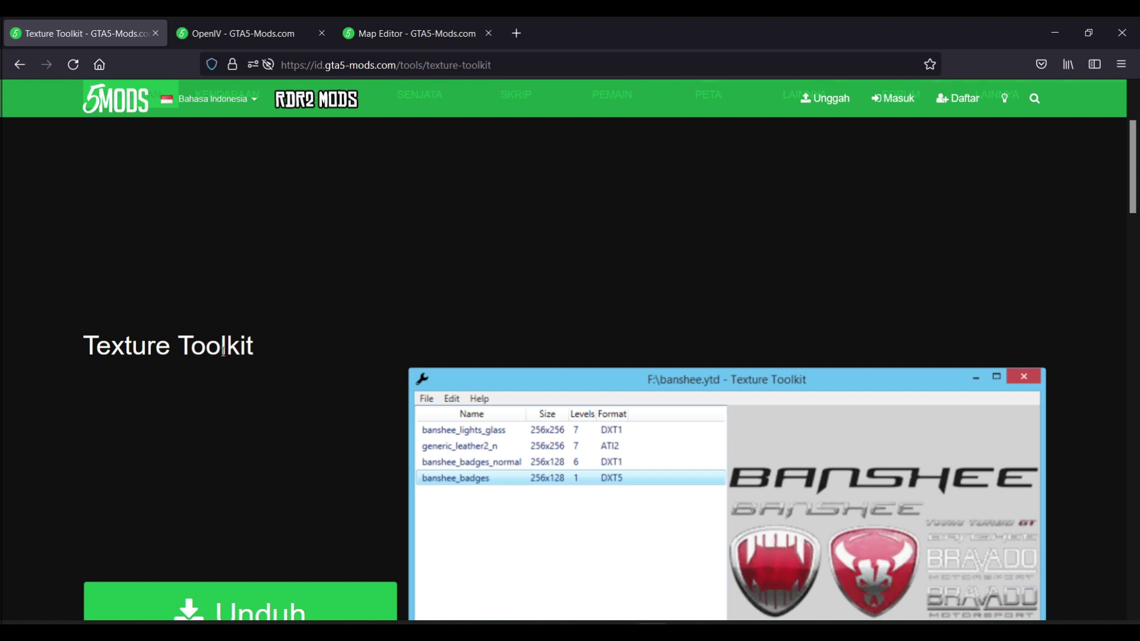
left_click(257, 32)
left_click(420, 35)
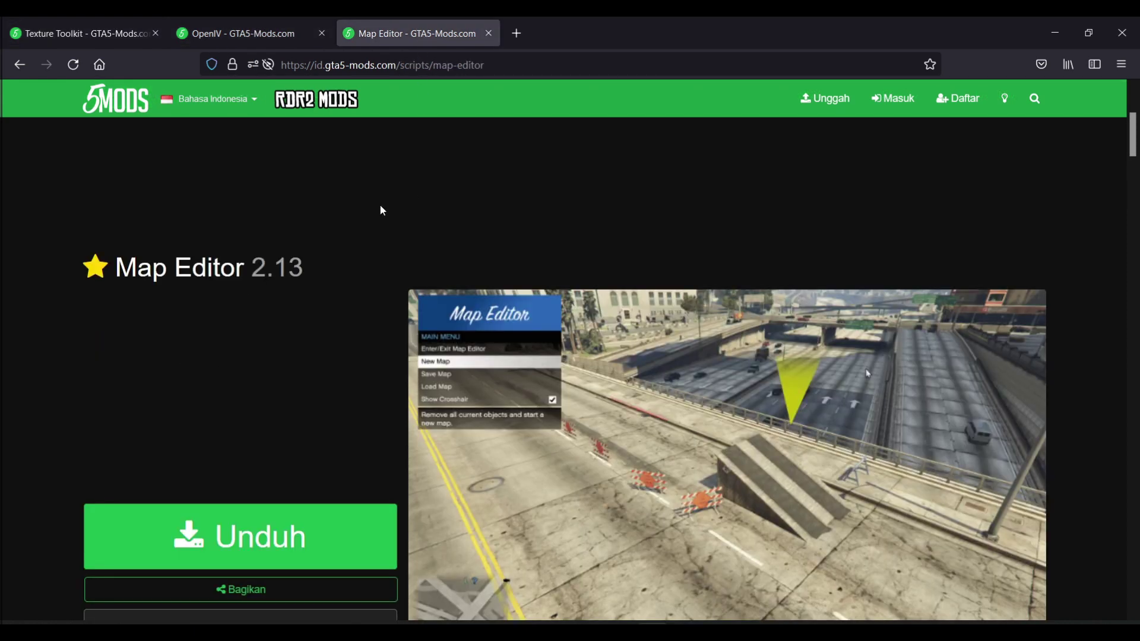
left_click(87, 35)
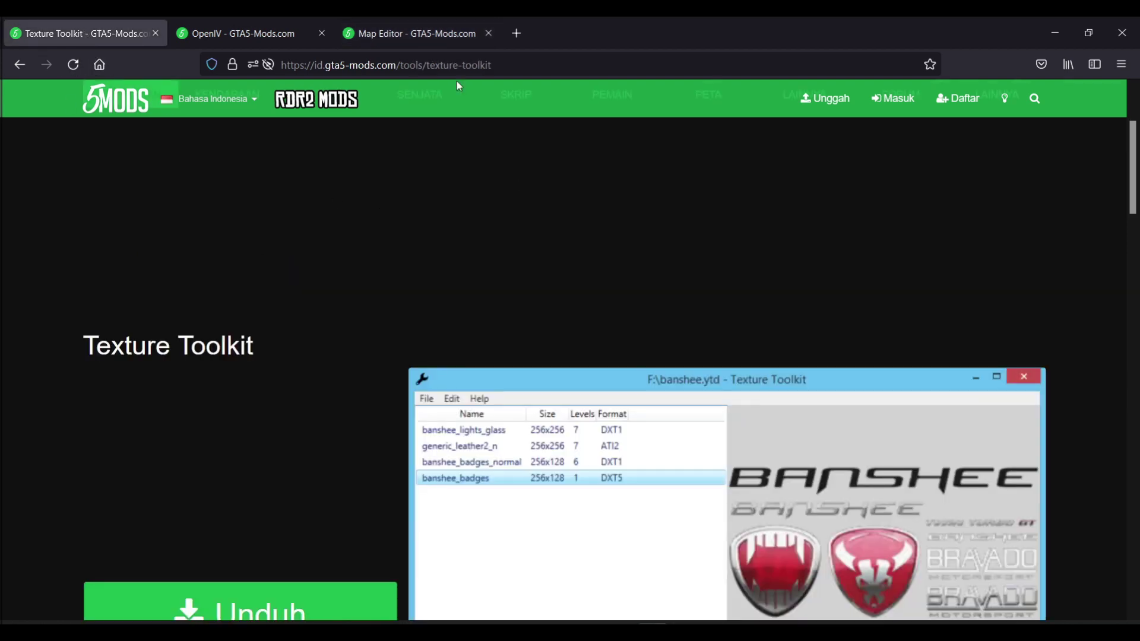
scroll(414, 147, "down", 5)
scroll(188, 338, "up", 6)
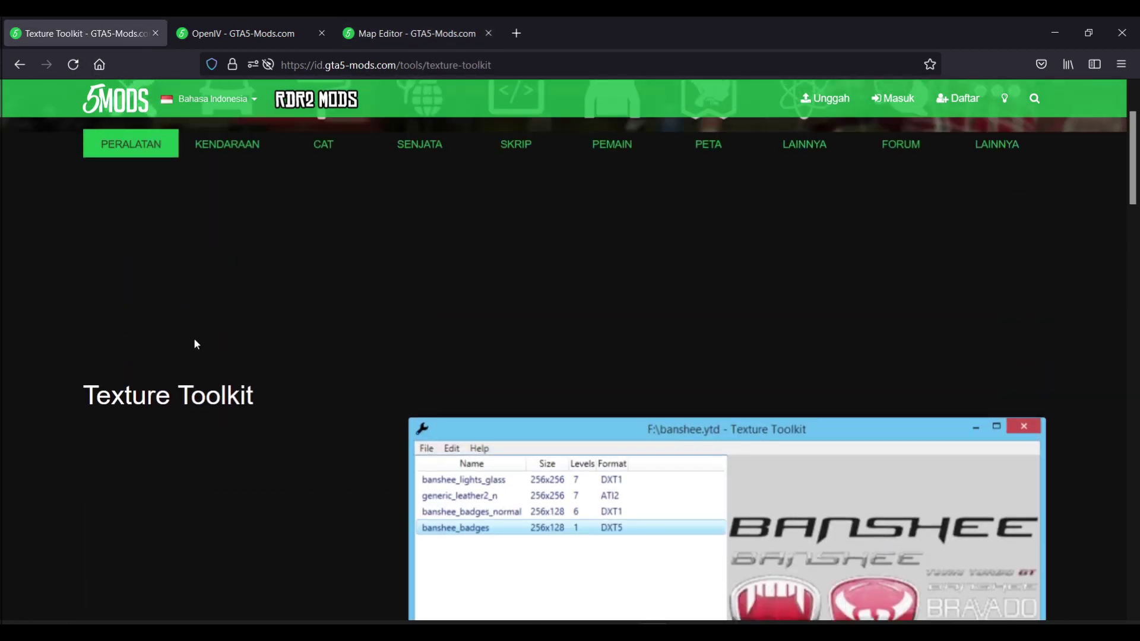
scroll(282, 353, "down", 3)
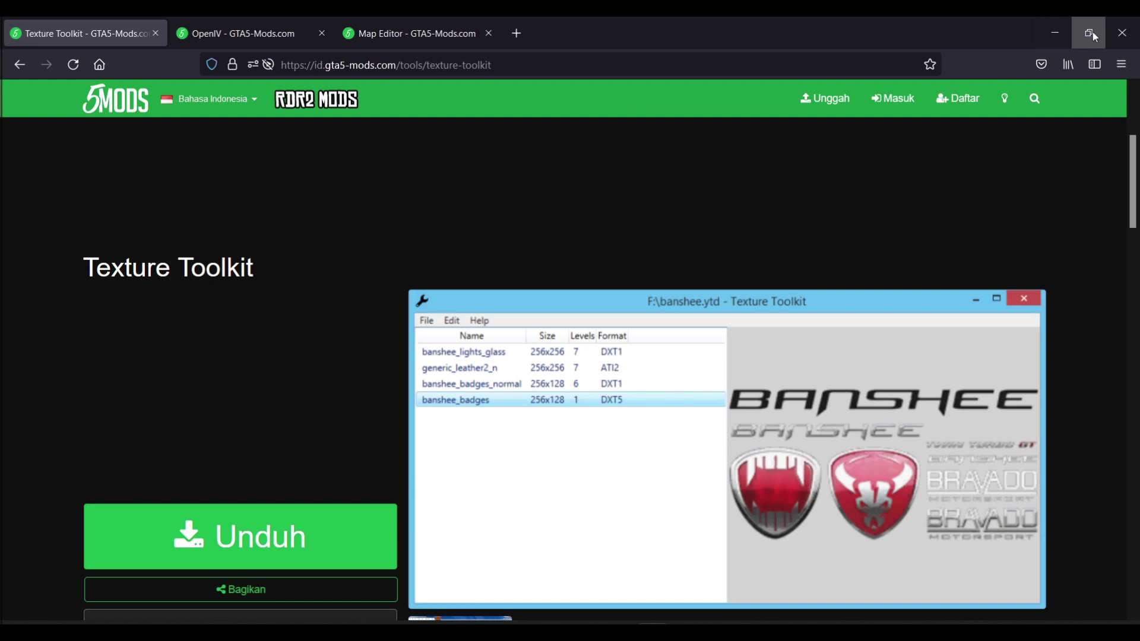
left_click(1062, 36)
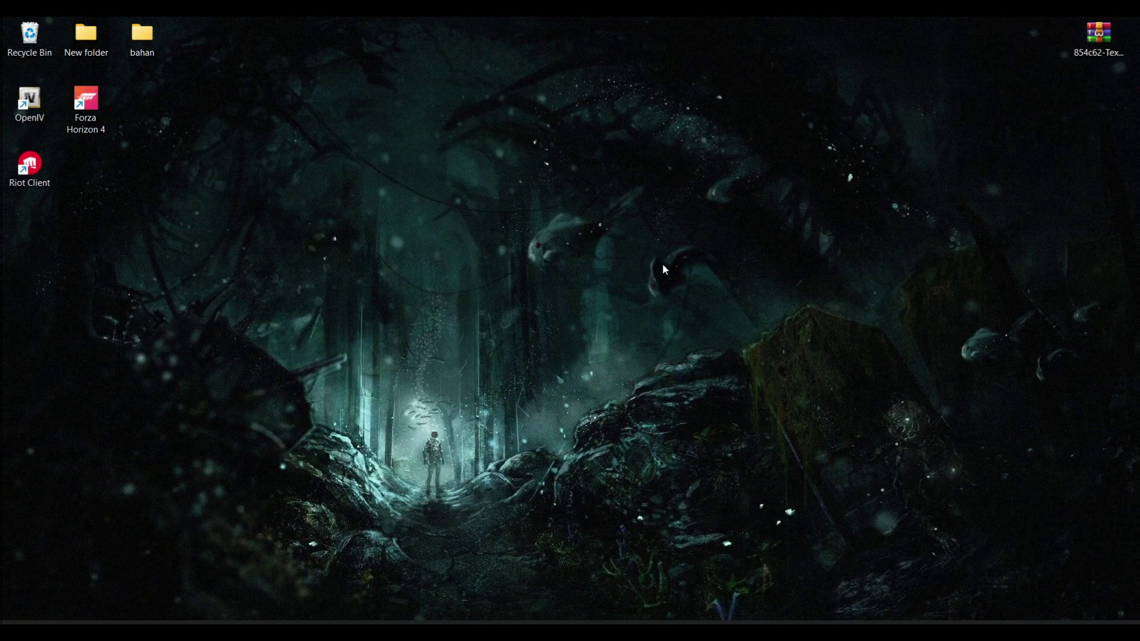
Open the downloaded 854c62-TextureToolkit-150623 archive on the desktop and dismiss the WinRAR license reminder.
left_click(1080, 54)
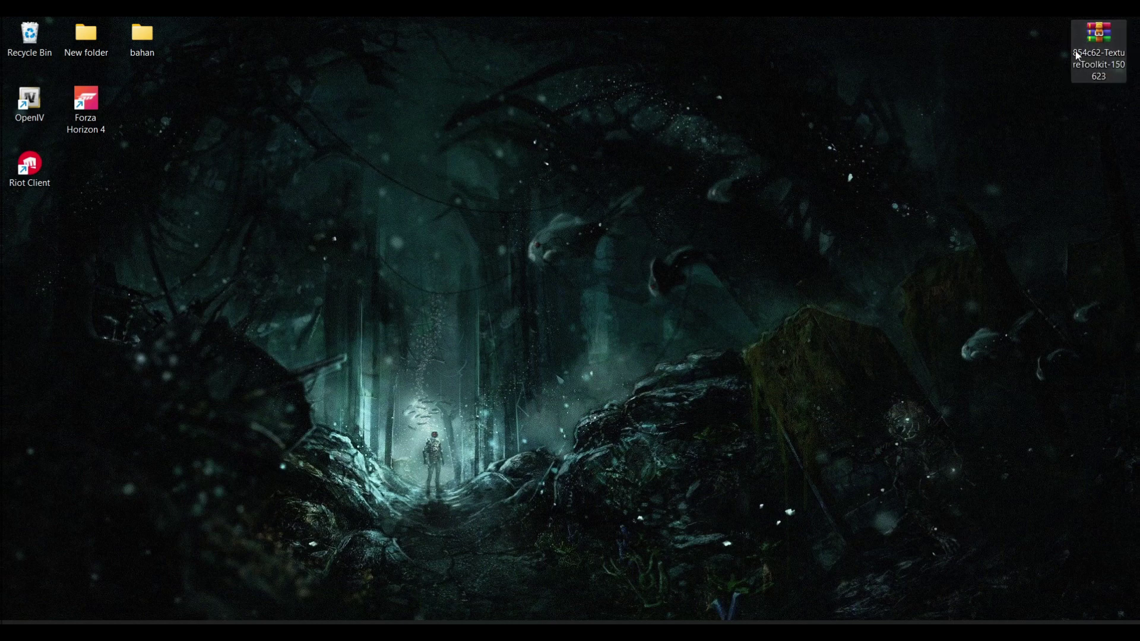
double_click(1097, 44)
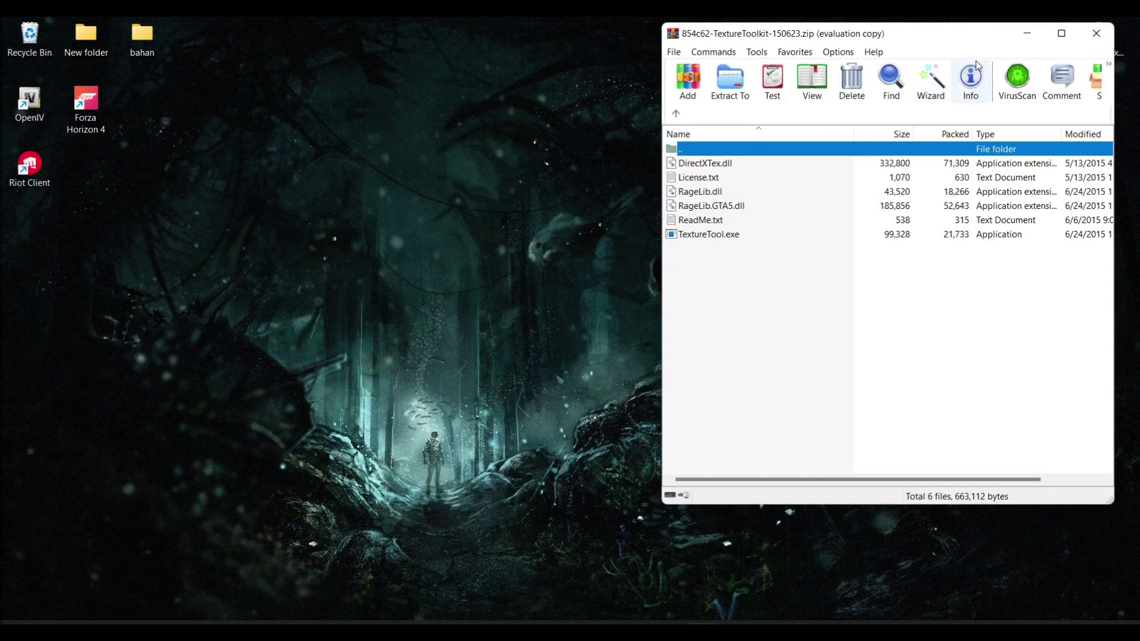
left_click_drag(962, 43, 935, 52)
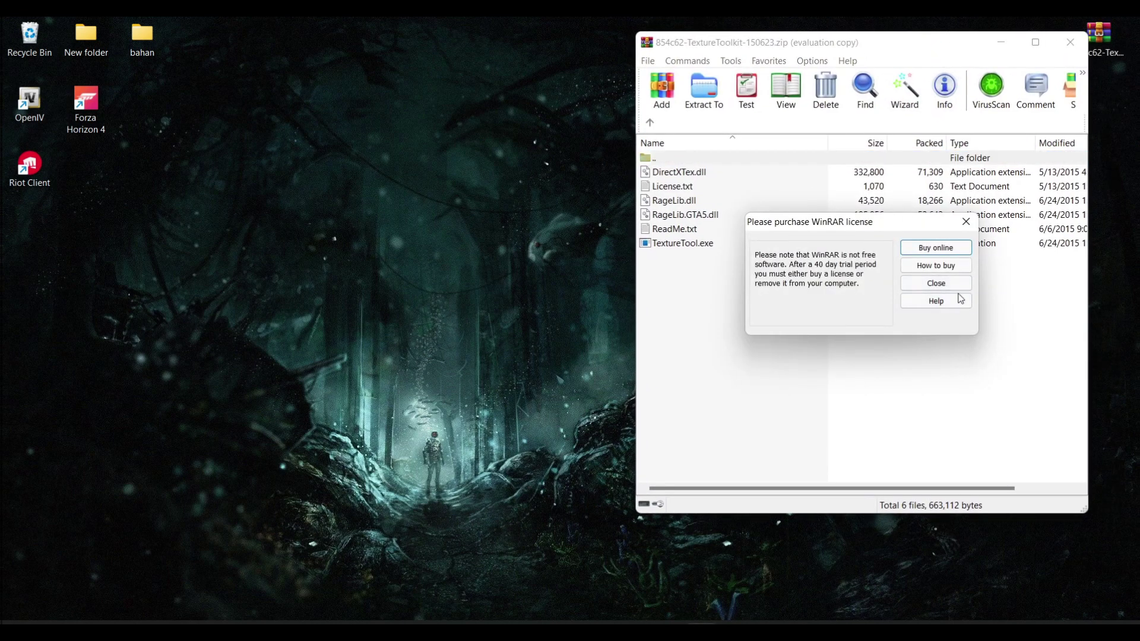
left_click(936, 283)
Create a new folder named "texture tool" on the desktop.
right_click(266, 156)
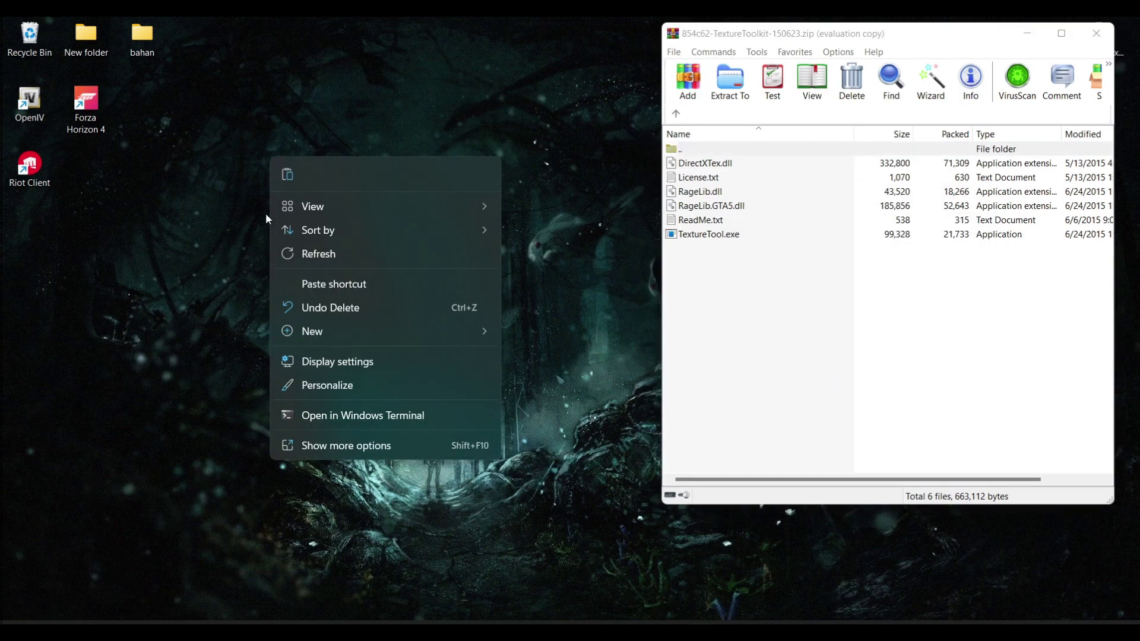
mouse_move(379, 330)
left_click(552, 58)
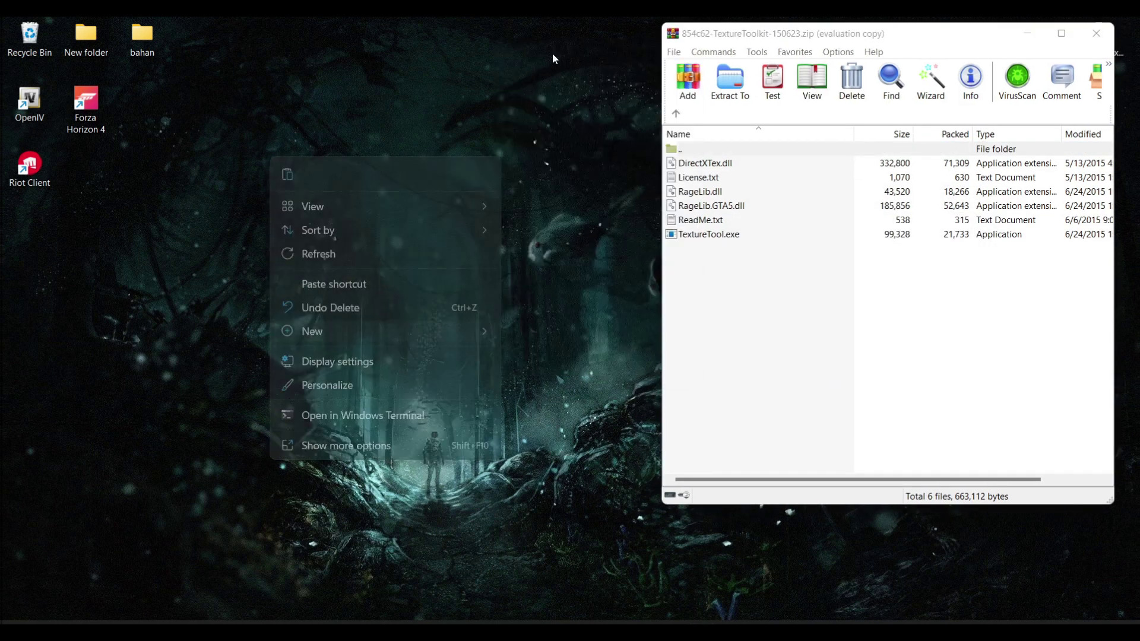
type("te")
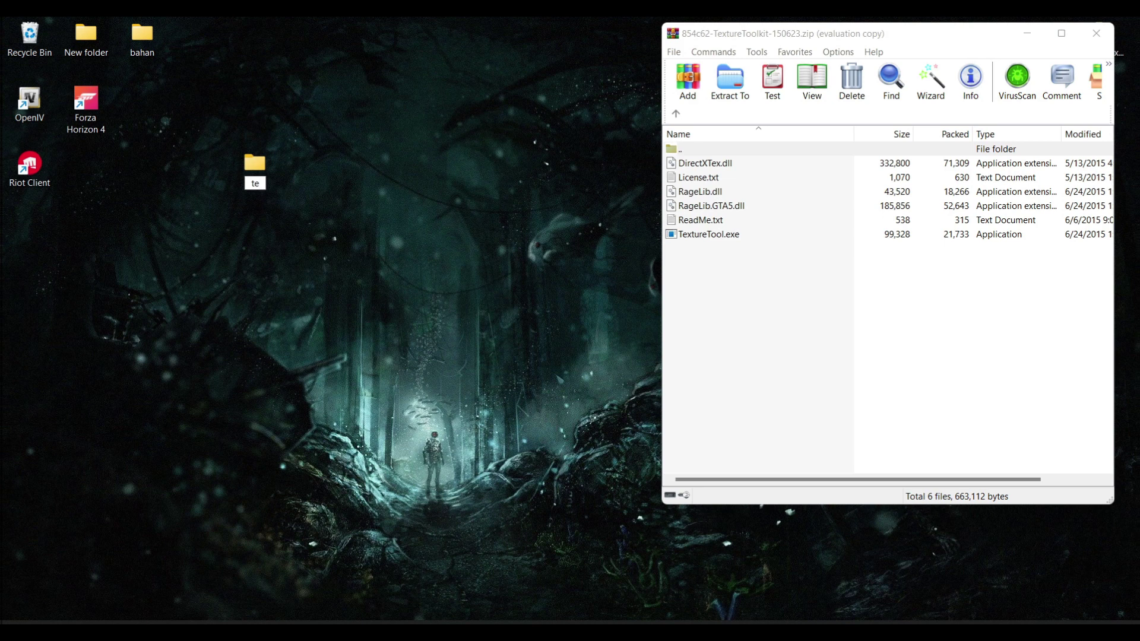
type("xture tool")
key("Return")
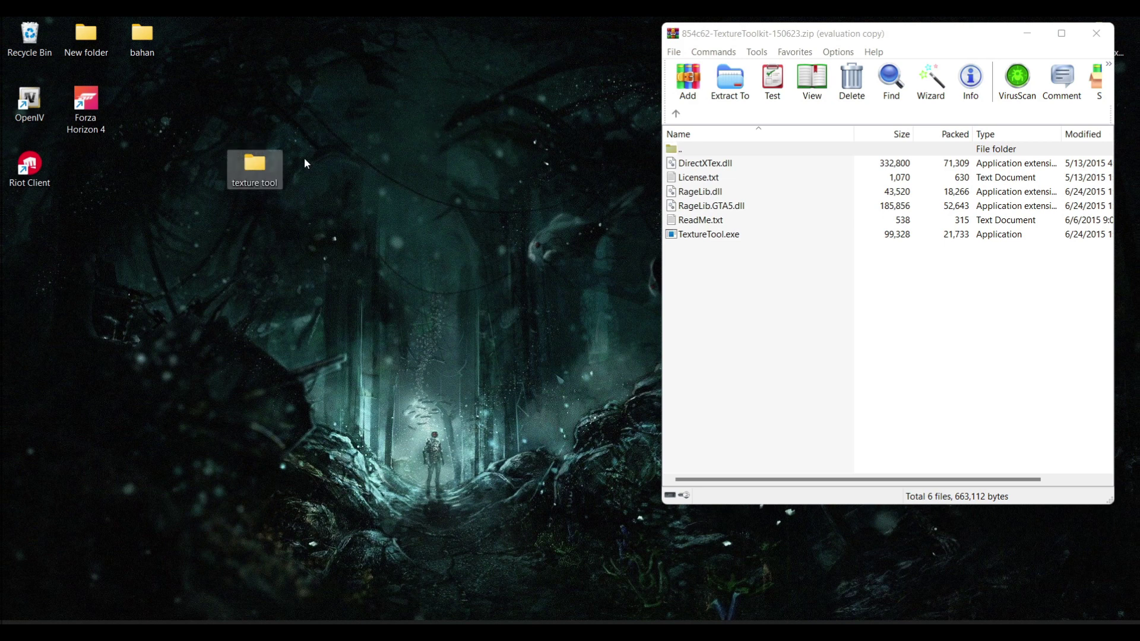
Extract all files of the Texture Toolkit archive into the "texture tool" folder and close the archive.
left_click_drag(254, 163, 255, 98)
left_click_drag(804, 311, 721, 172)
left_click_drag(475, 158, 255, 102)
left_click(1095, 36)
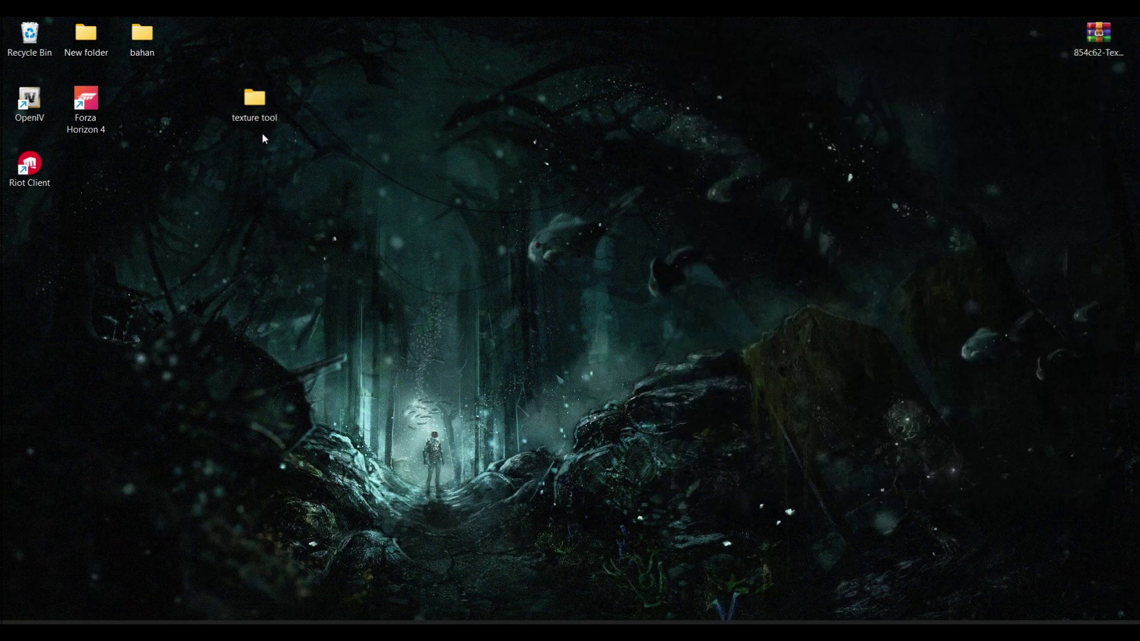
Check the extracted files in the "texture tool" folder, close it and place the folder below "bahan" on the desktop.
double_click(254, 100)
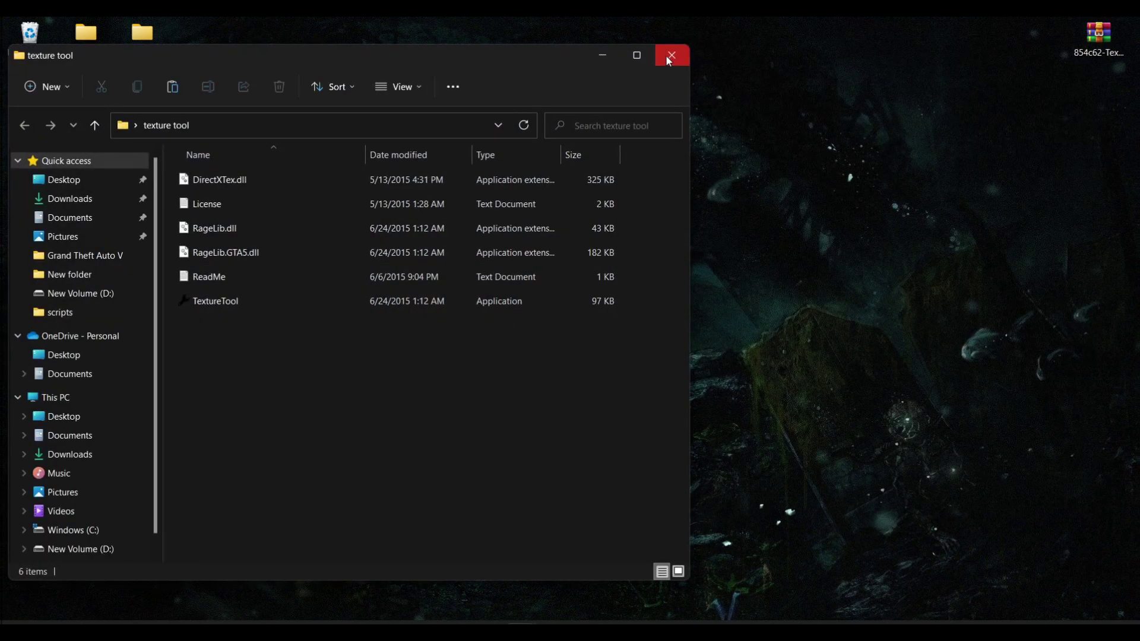
left_click(669, 57)
left_click_drag(254, 100, 133, 92)
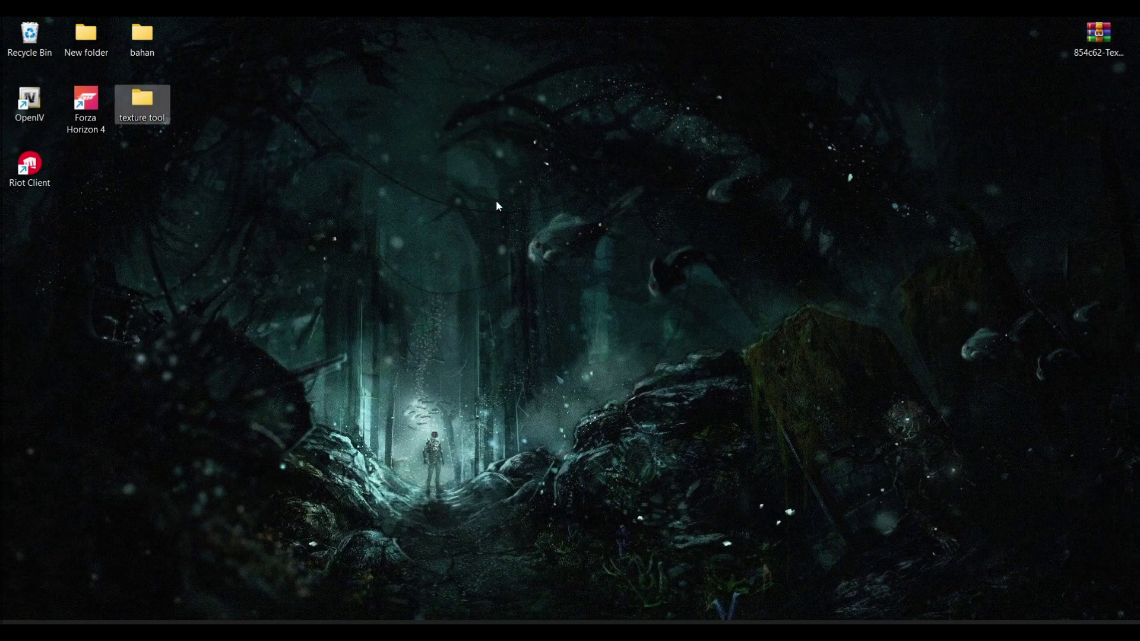
Open the update\x64\dlcpacks folder inside the Grand Theft Auto V game directory.
left_click(526, 618)
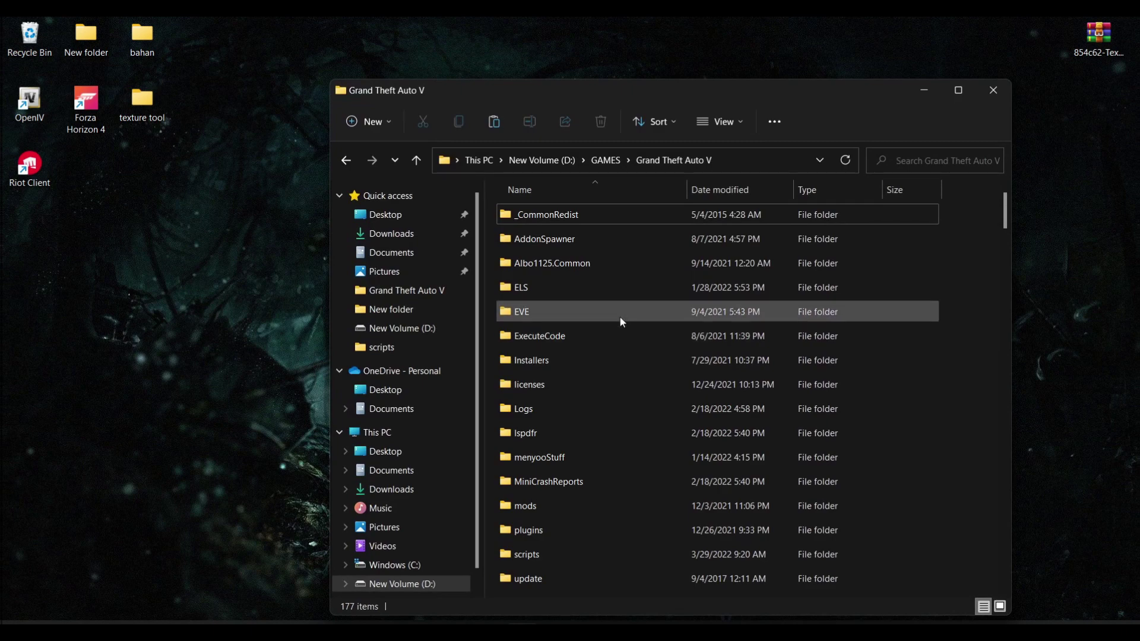
scroll(631, 348, "down", 5)
scroll(669, 229, "up", 5)
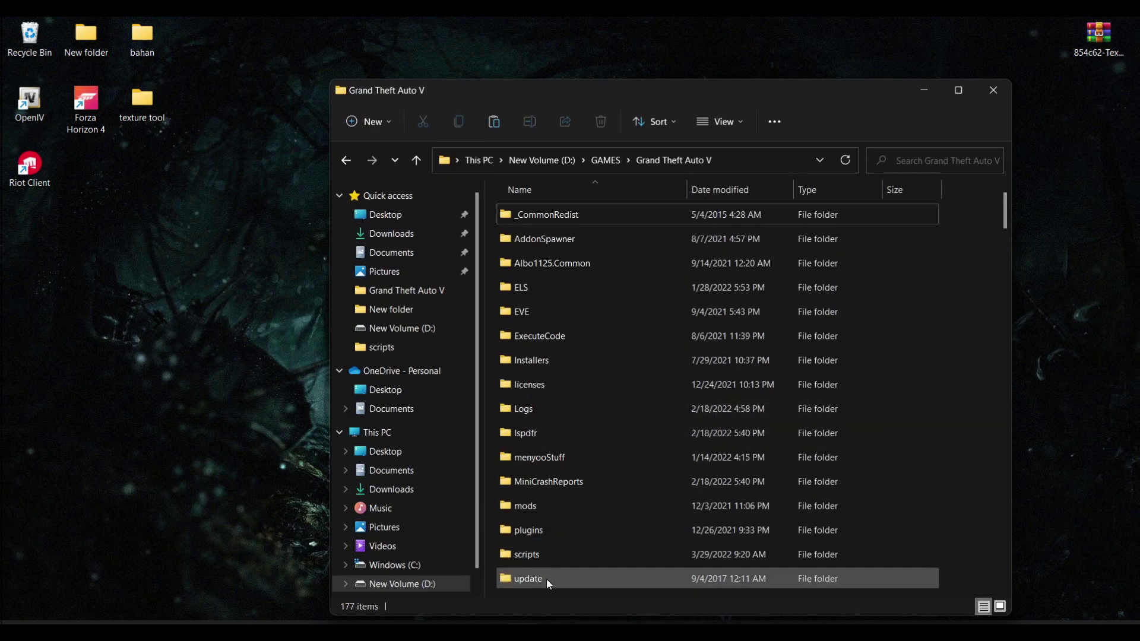
left_click(514, 580)
double_click(514, 577)
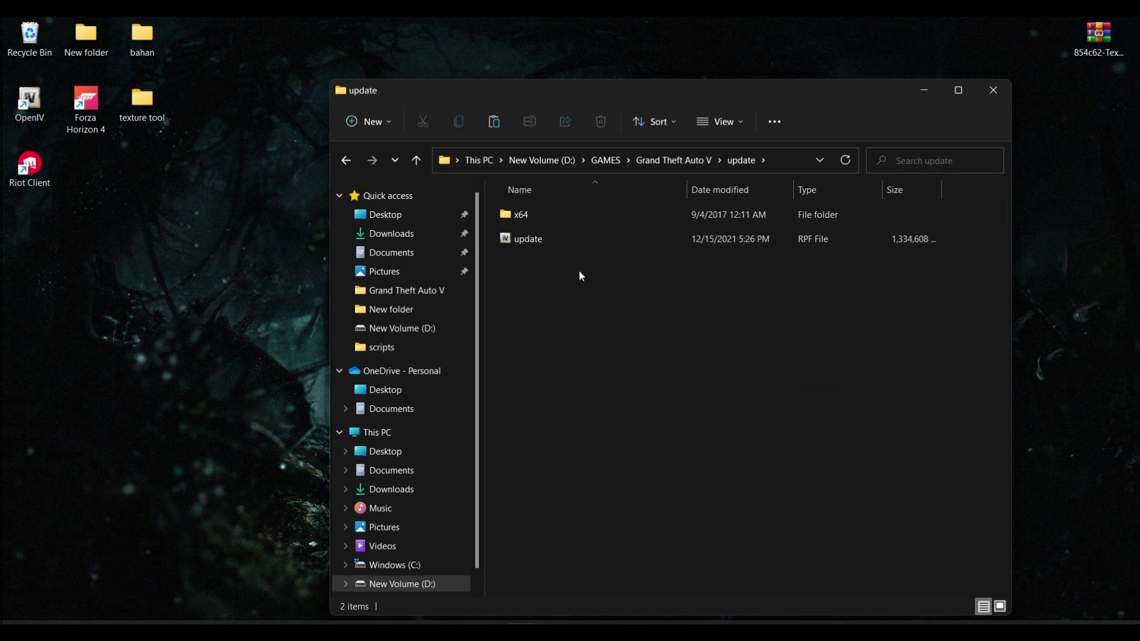
double_click(519, 217)
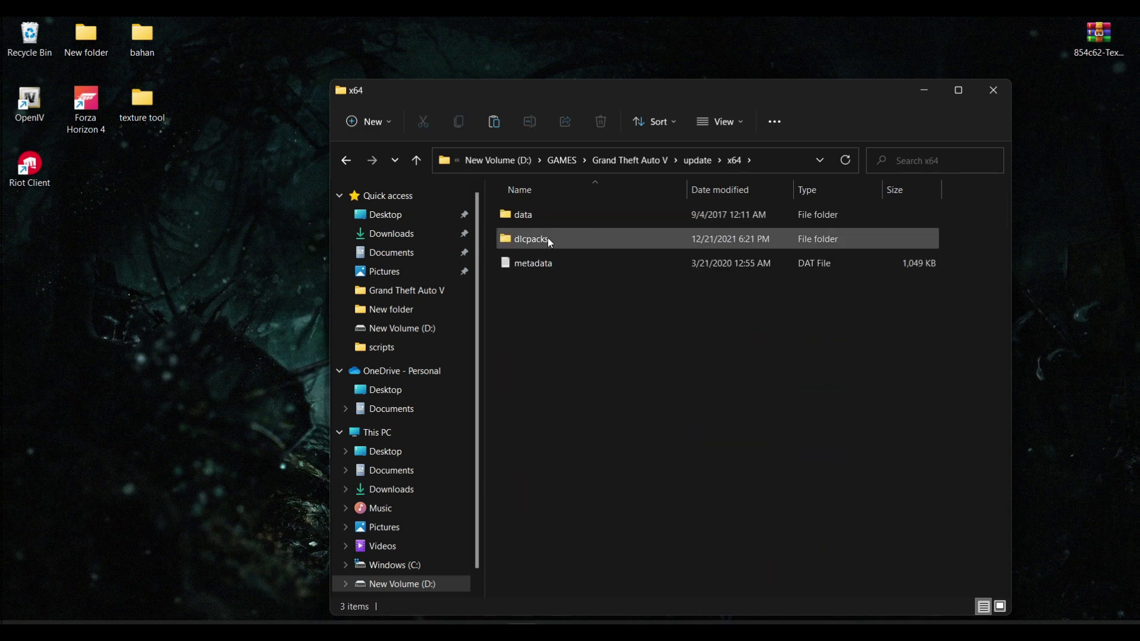
double_click(548, 238)
Copy the mpstunt folder from the game's original dlcpacks folder.
scroll(569, 289, "down", 8)
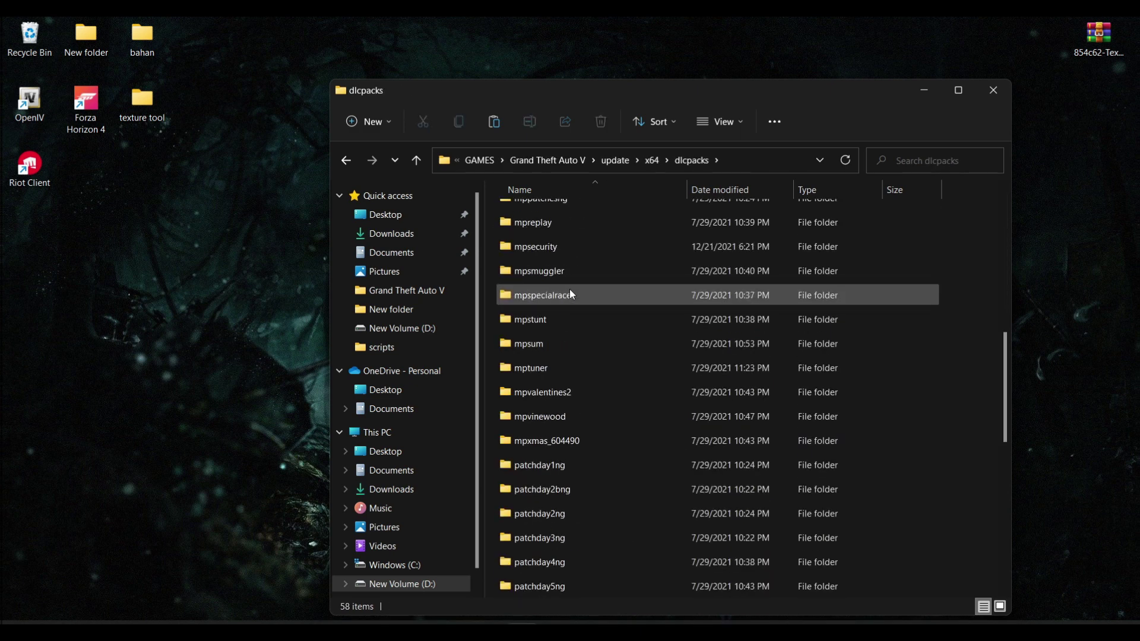
left_click(509, 324)
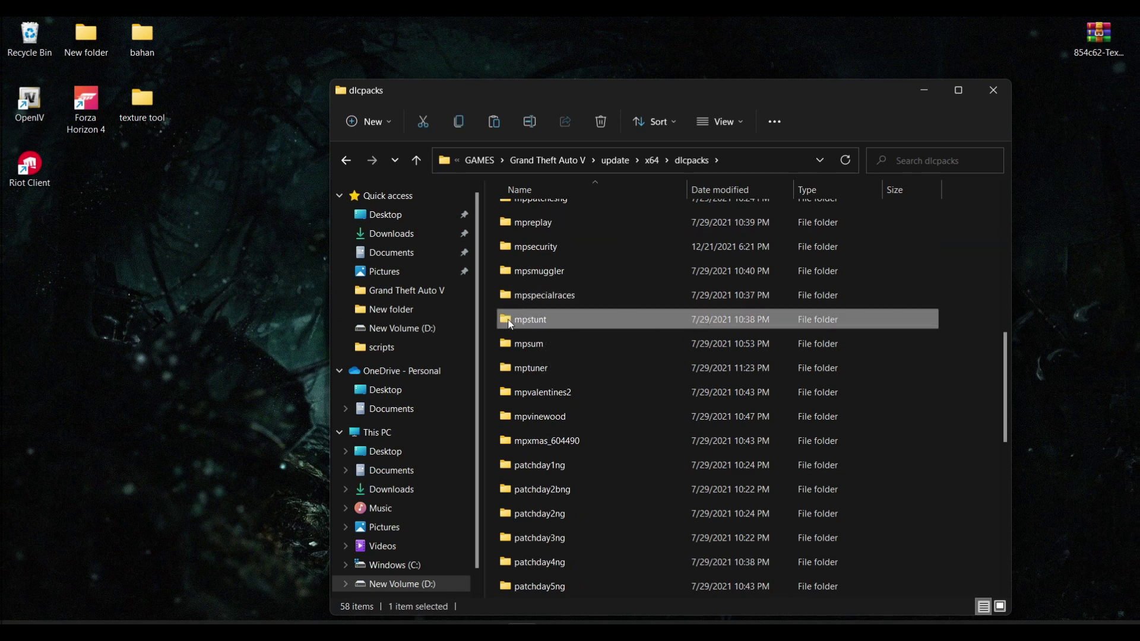
right_click(506, 322)
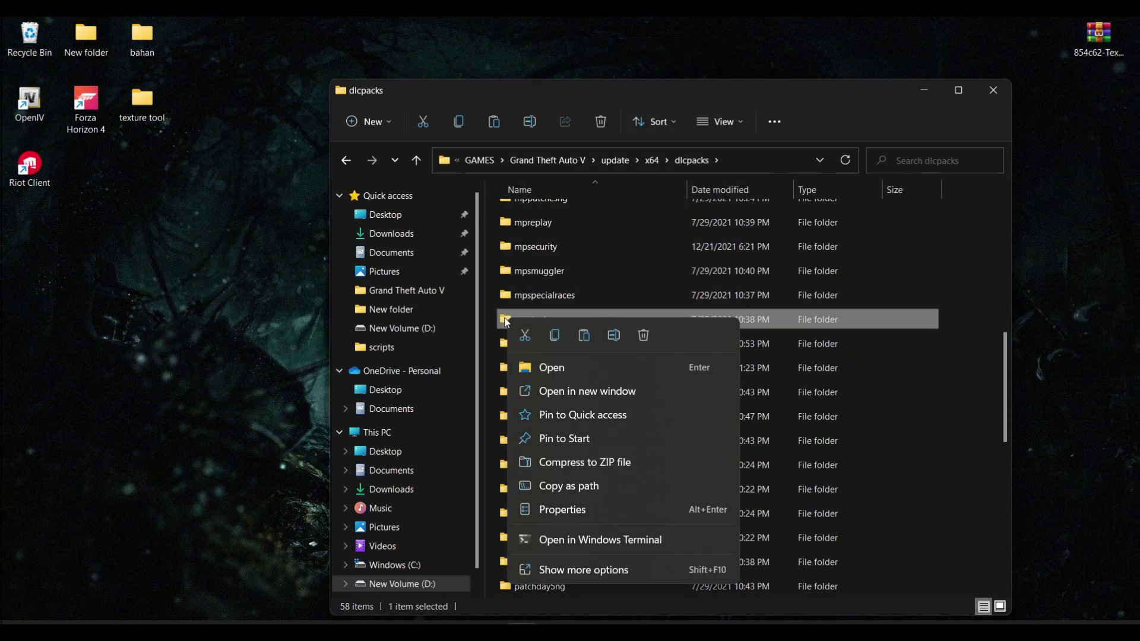
left_click(555, 336)
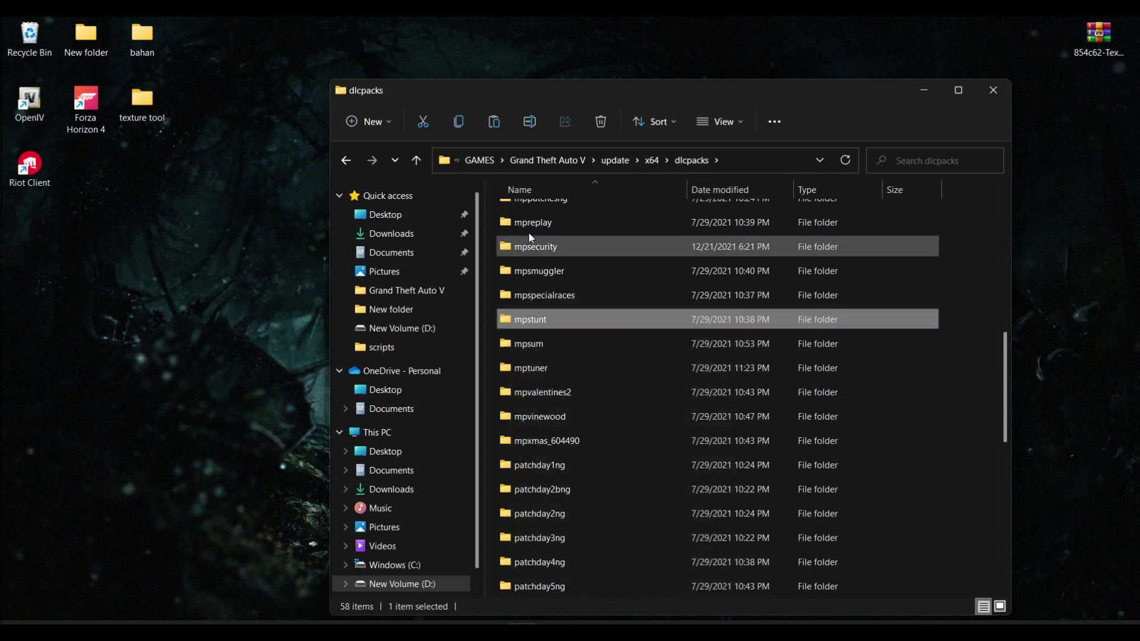
Return to the Grand Theft Auto V directory and open mods\update\x64\dlcpacks as the paste destination for the mpstunt folder.
scroll(529, 287, "up", 7)
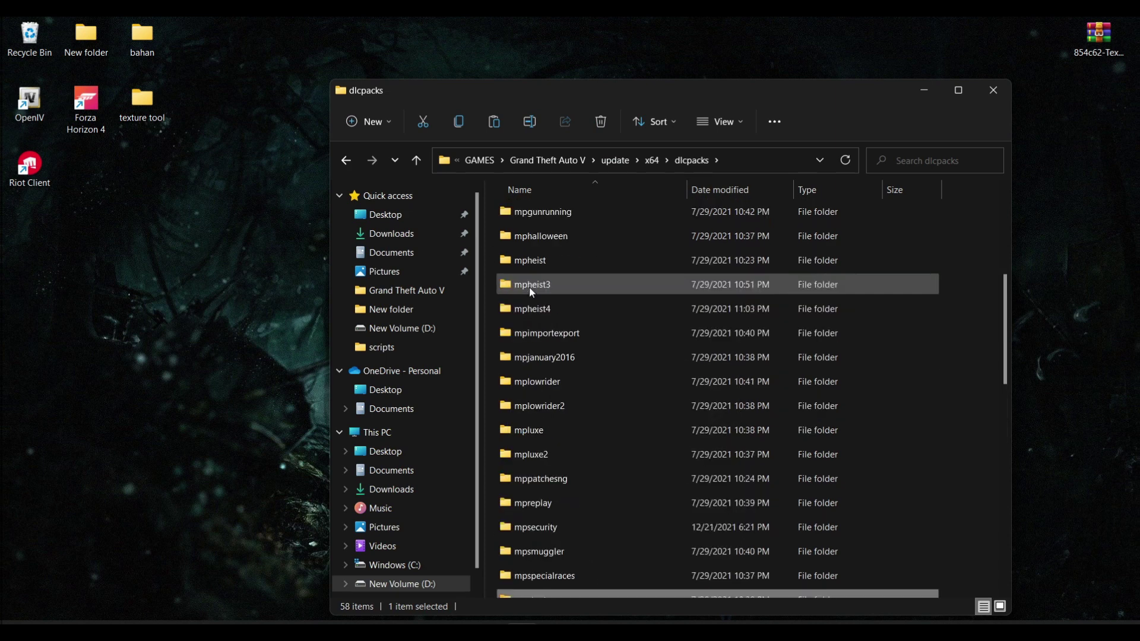
left_click(547, 161)
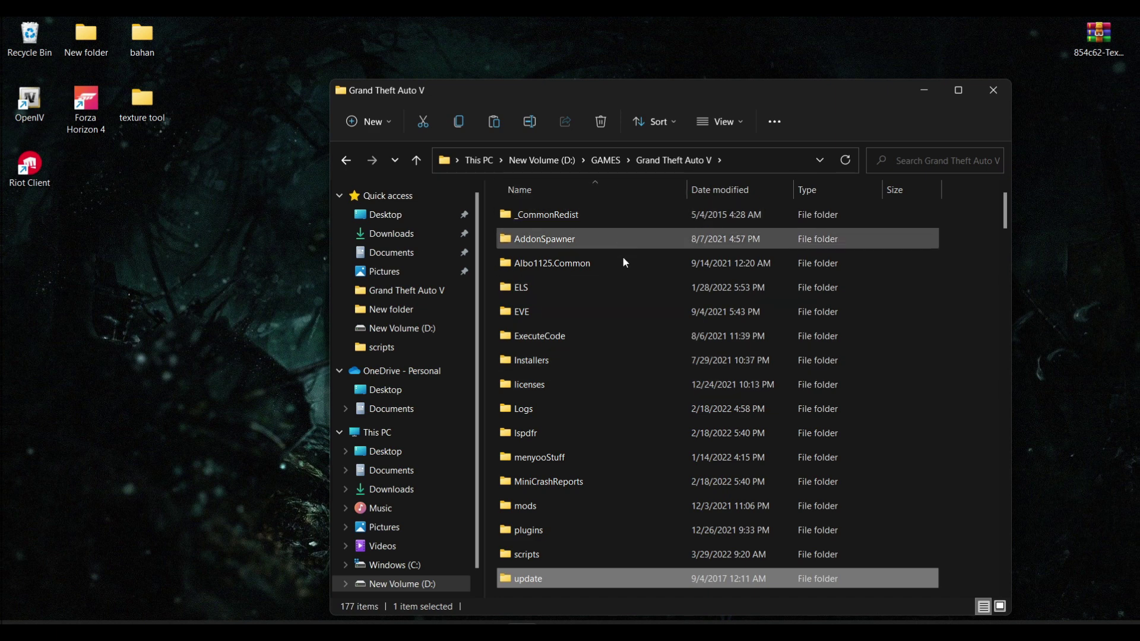
scroll(578, 374, "down", 2)
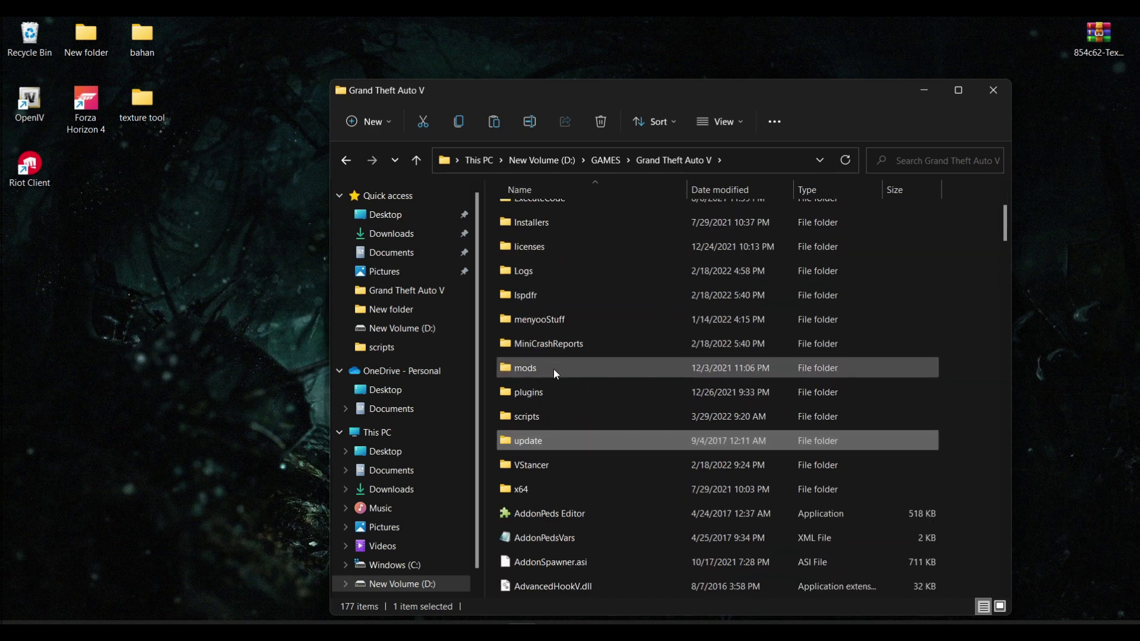
left_click(532, 369)
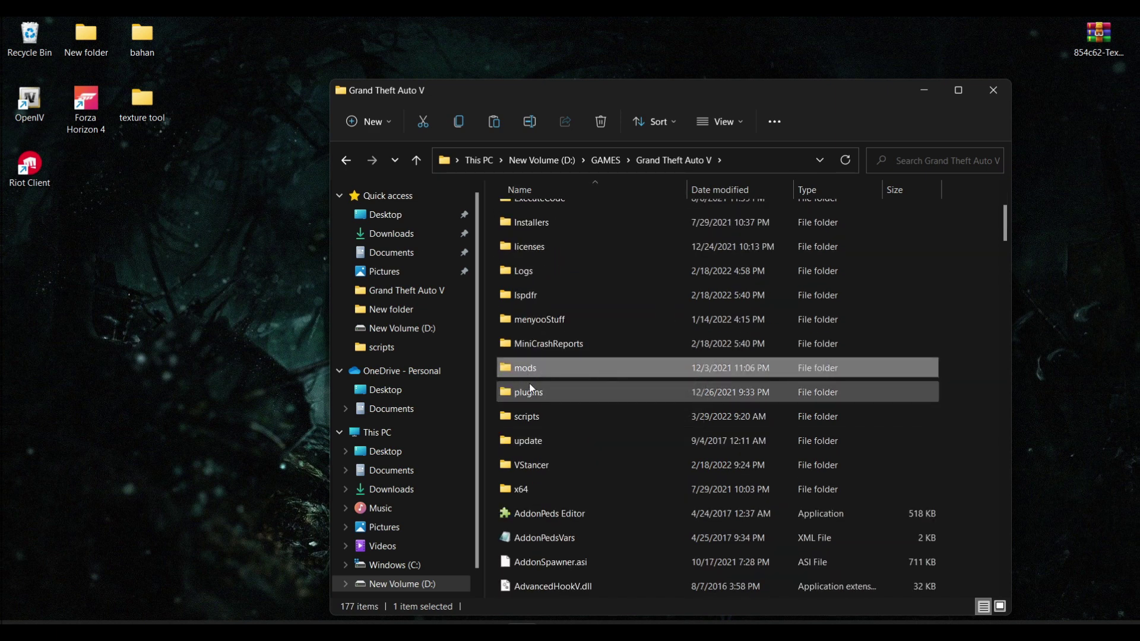
mouse_move(530, 385)
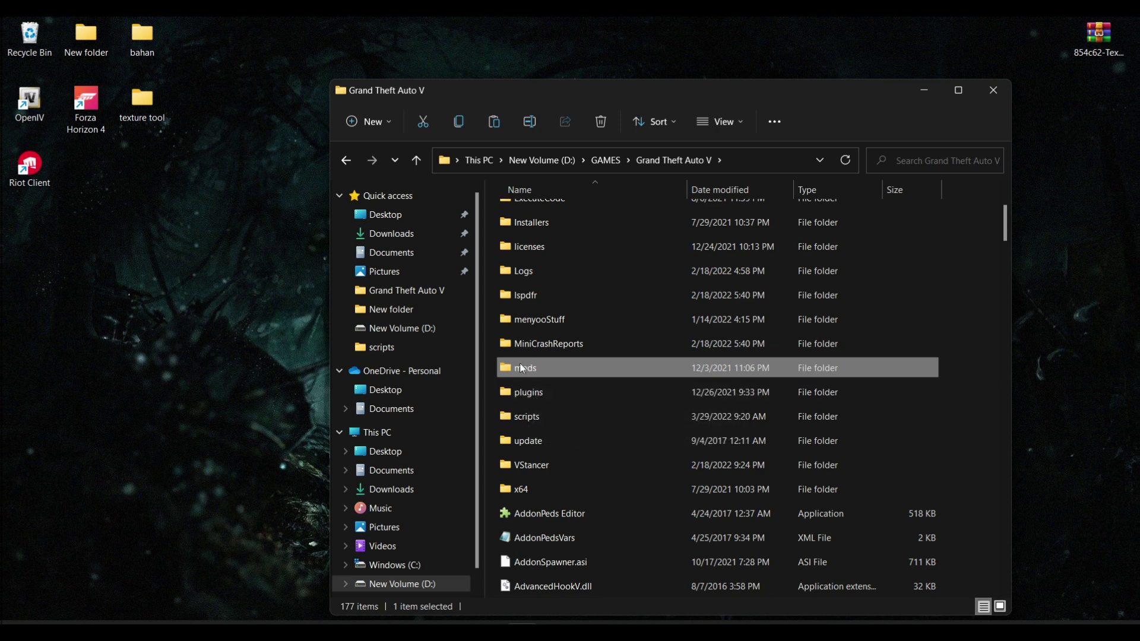
double_click(513, 370)
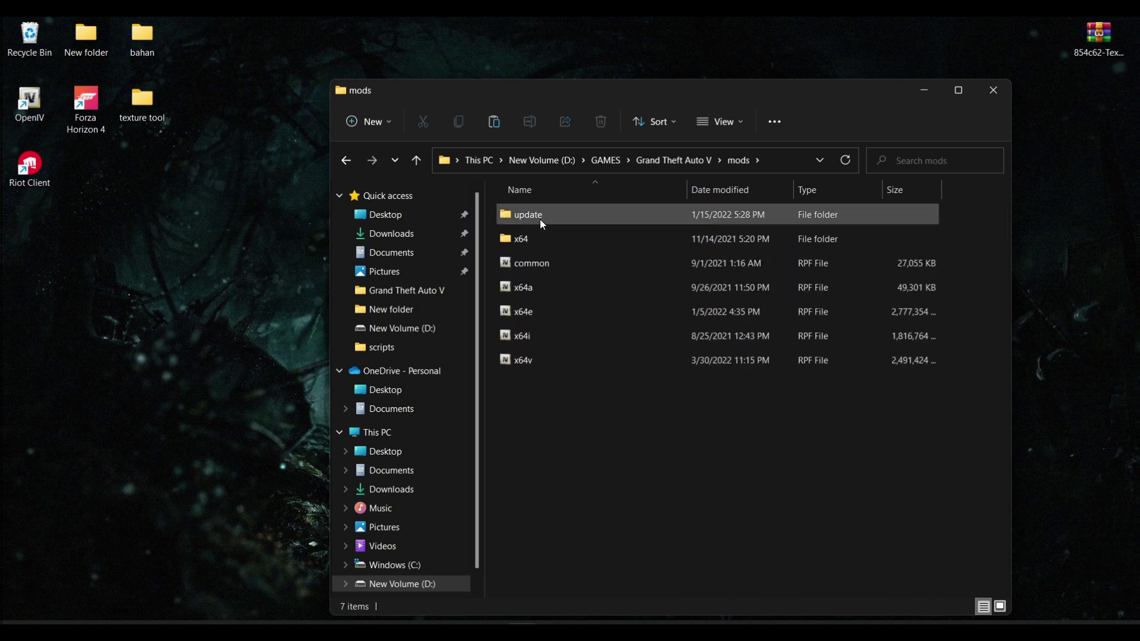
double_click(540, 217)
double_click(530, 219)
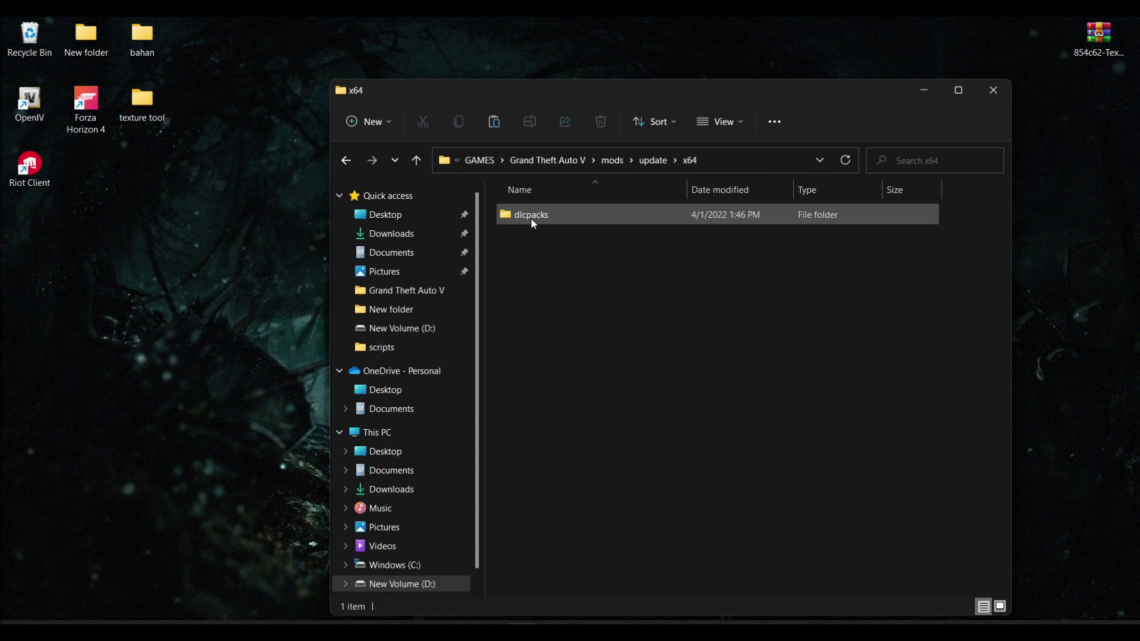
double_click(530, 219)
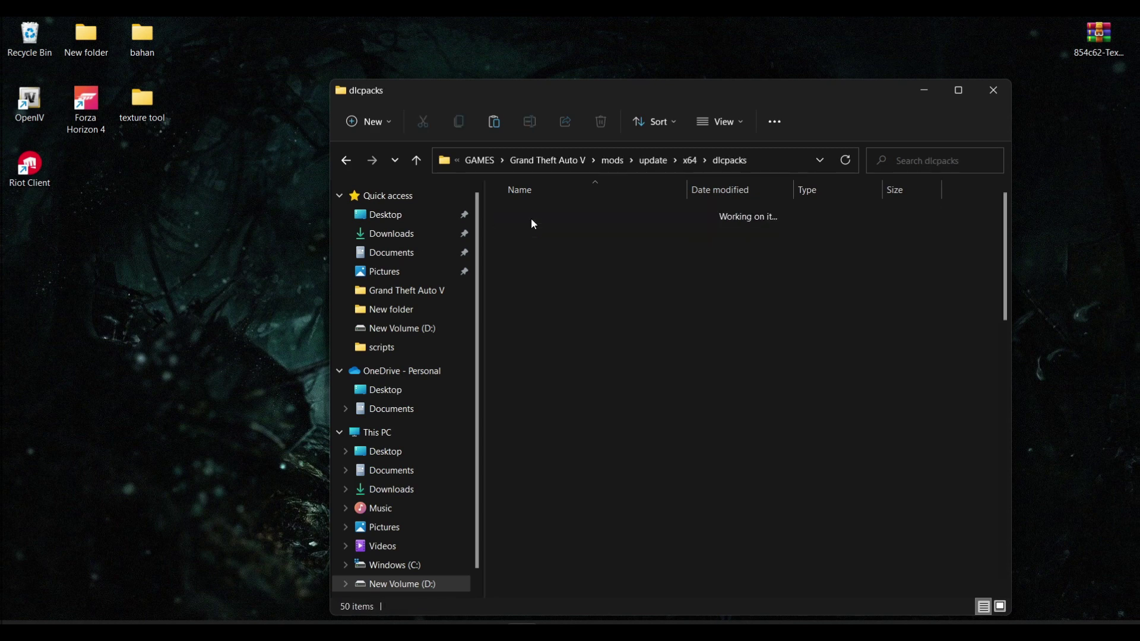
right_click(968, 495)
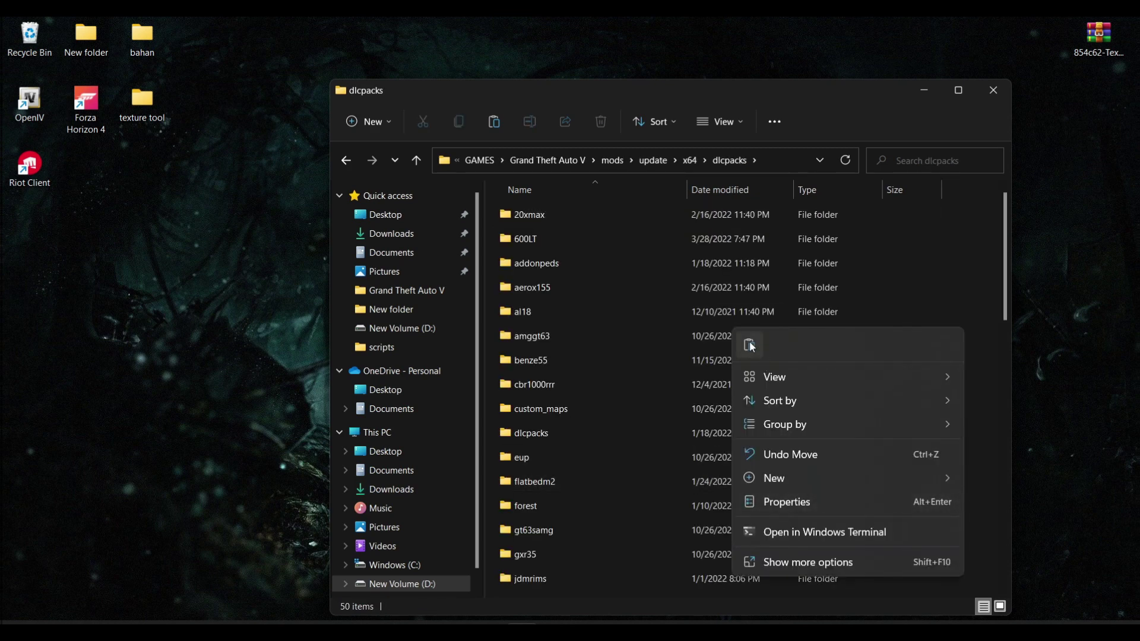
left_click(1051, 249)
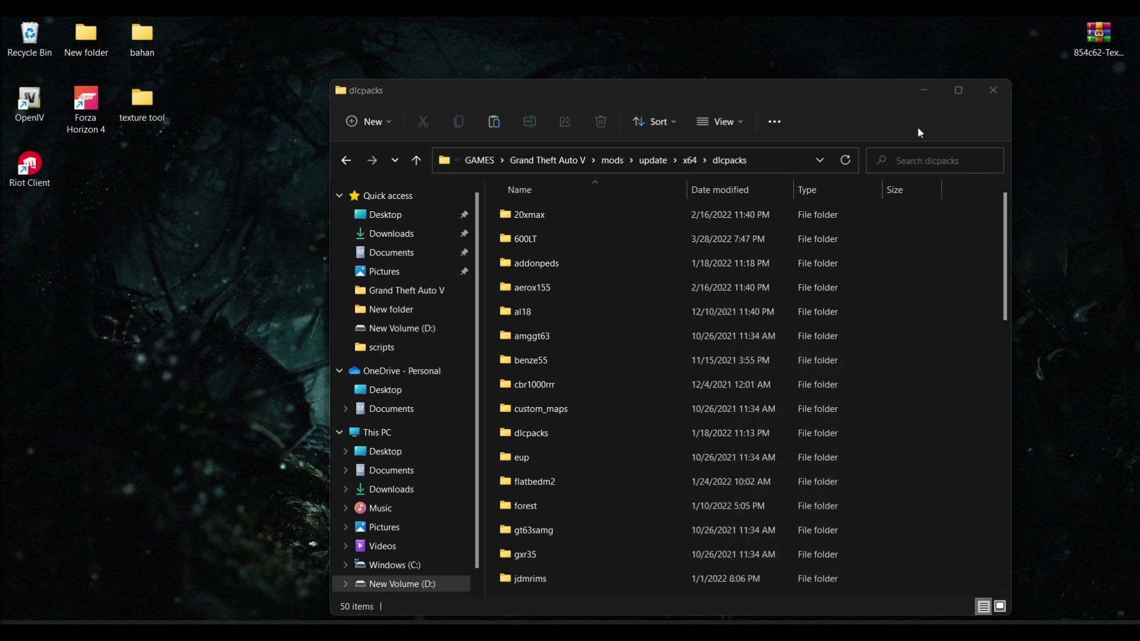
Switch to OpenIV and open the mpstunt folder inside mods\update\x64\dlcpacks.
left_click(921, 92)
key("alt+Tab")
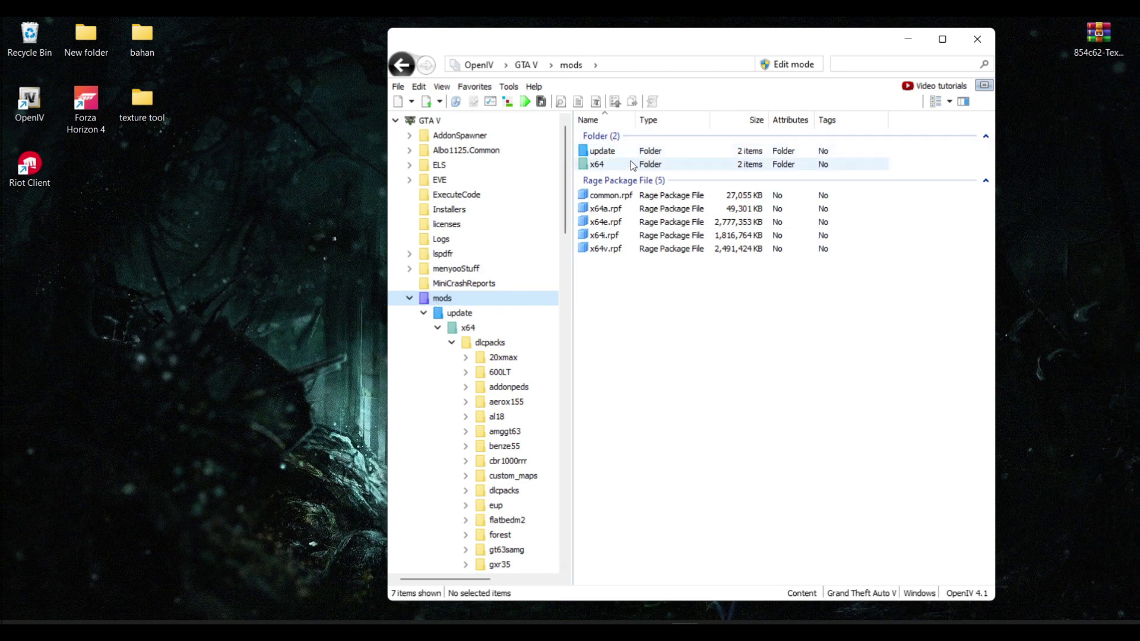
double_click(604, 152)
double_click(605, 153)
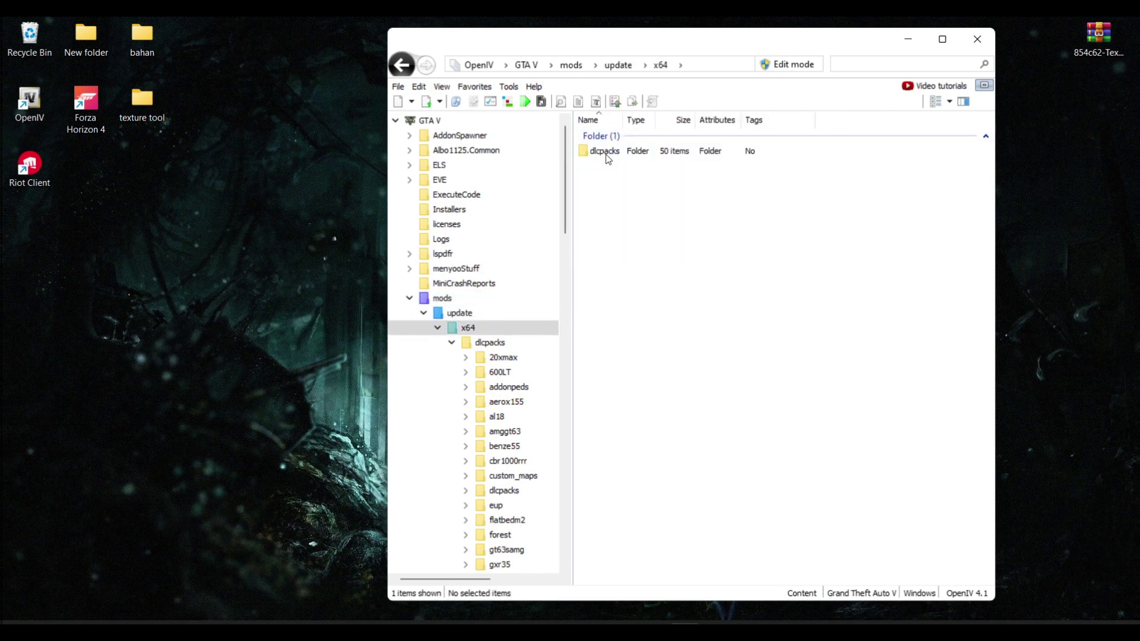
double_click(606, 153)
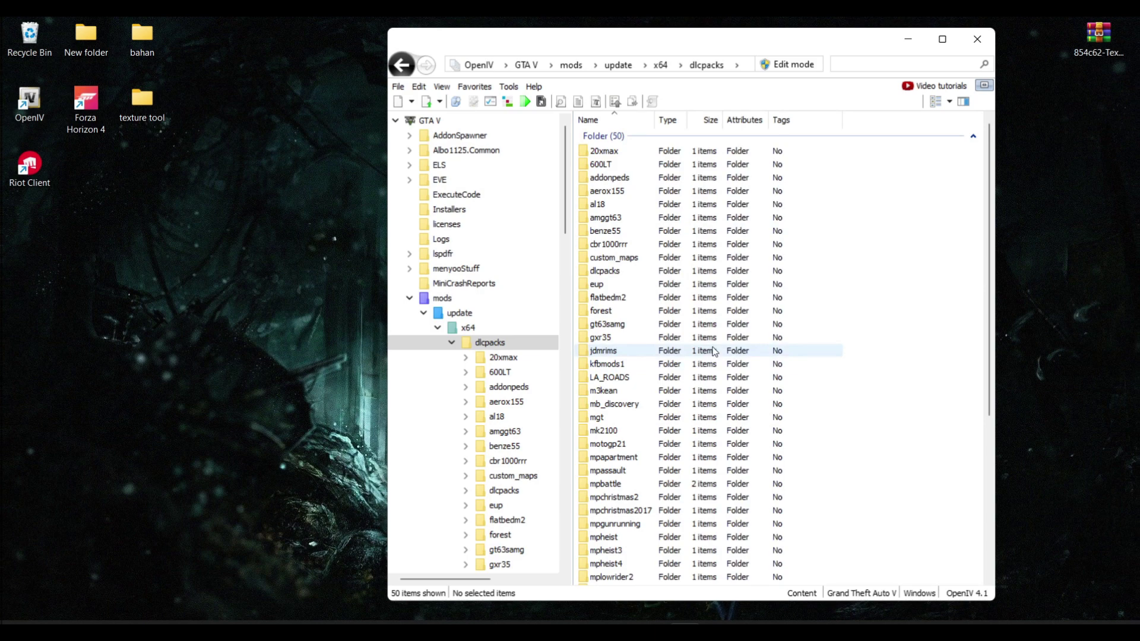
scroll(714, 352, "down", 6)
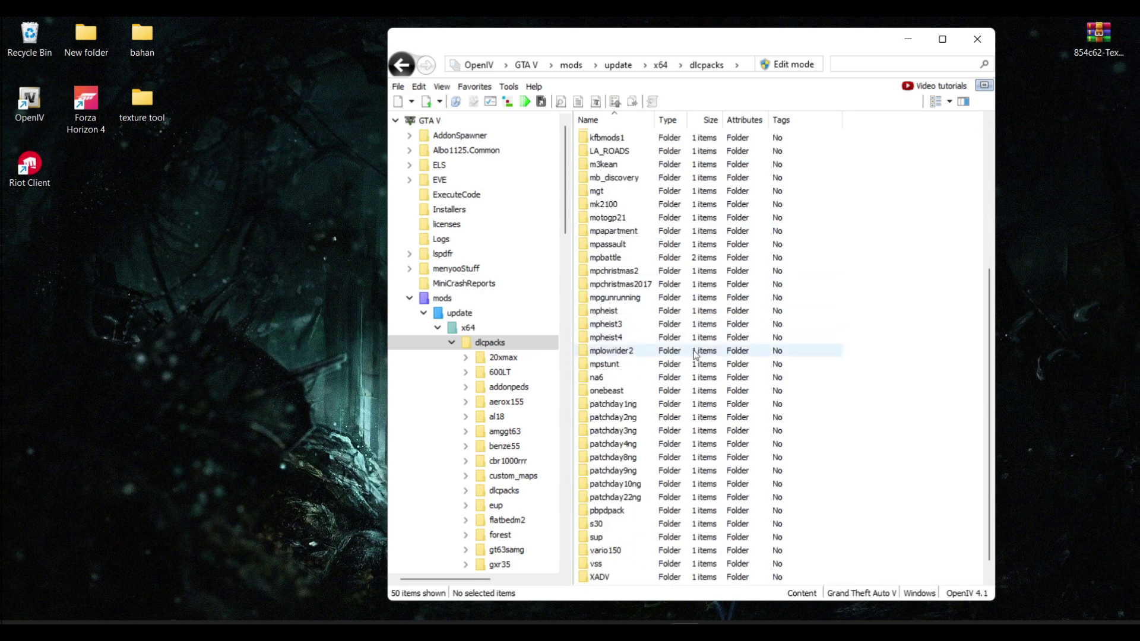
left_click(620, 365)
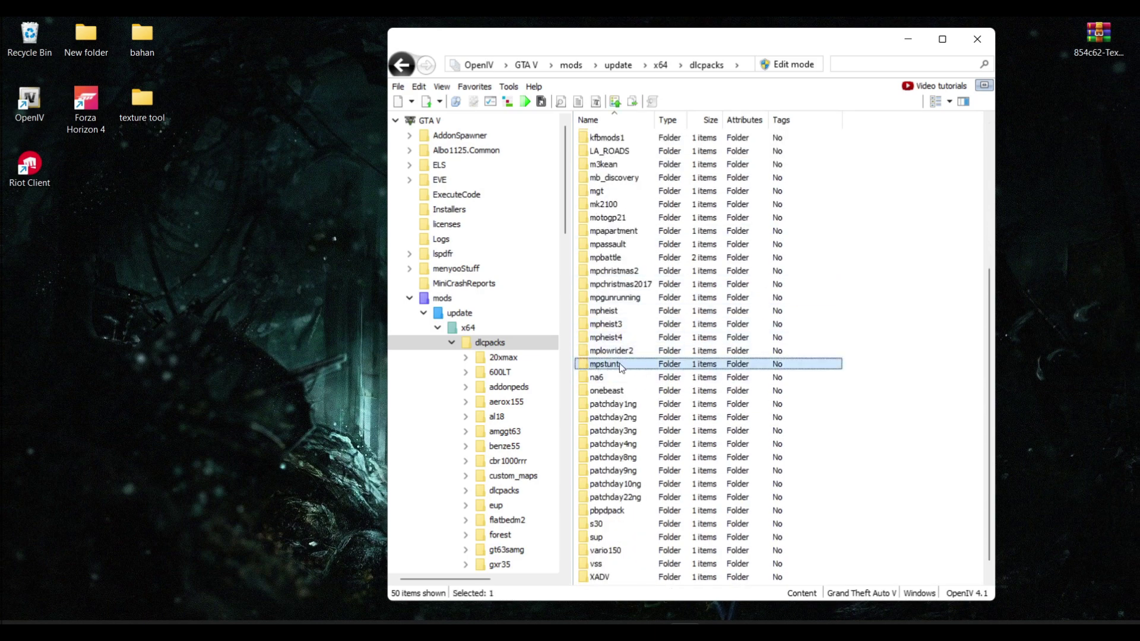
double_click(587, 365)
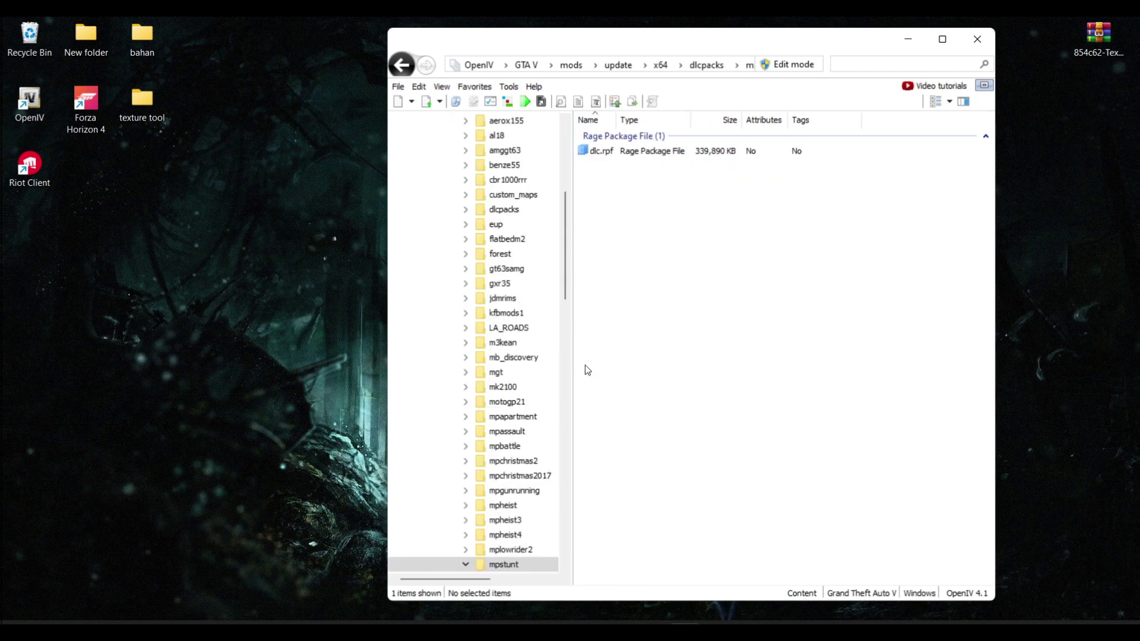
Open dlc.rpf and go through x64, levels, the gta folder and props into mp_stunt_hoardings.rpf.
double_click(582, 151)
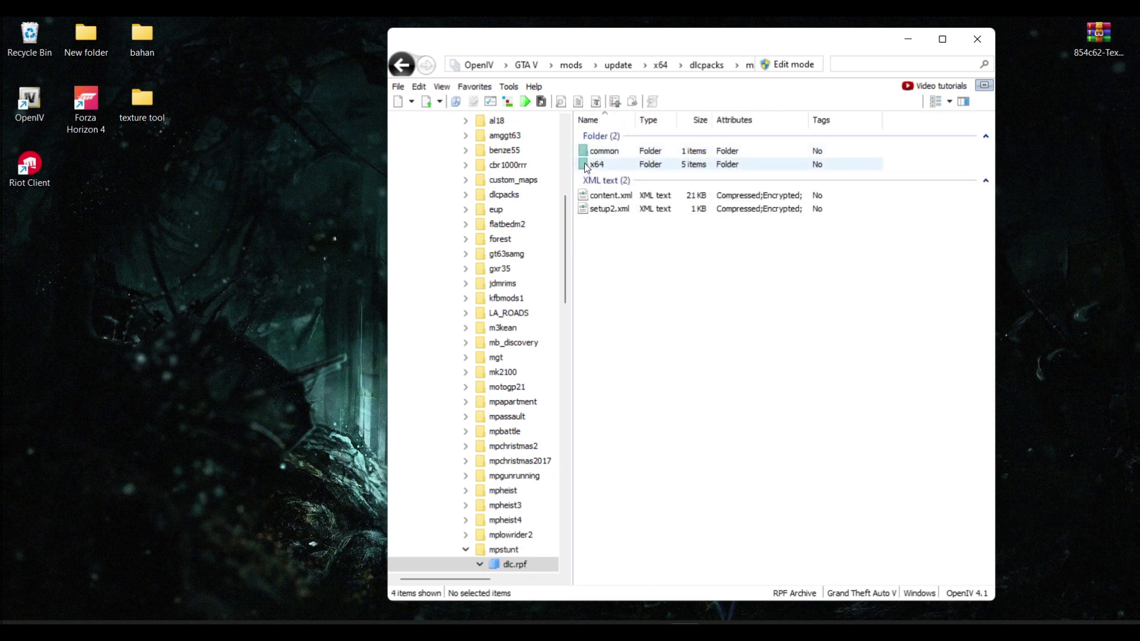
double_click(595, 165)
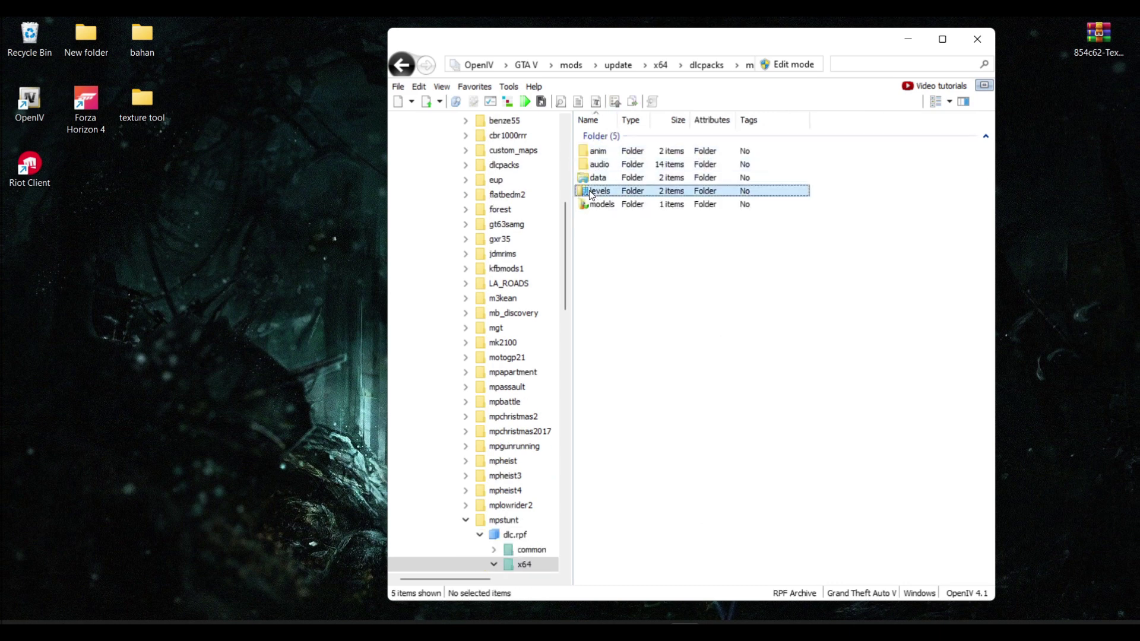
double_click(595, 190)
double_click(587, 153)
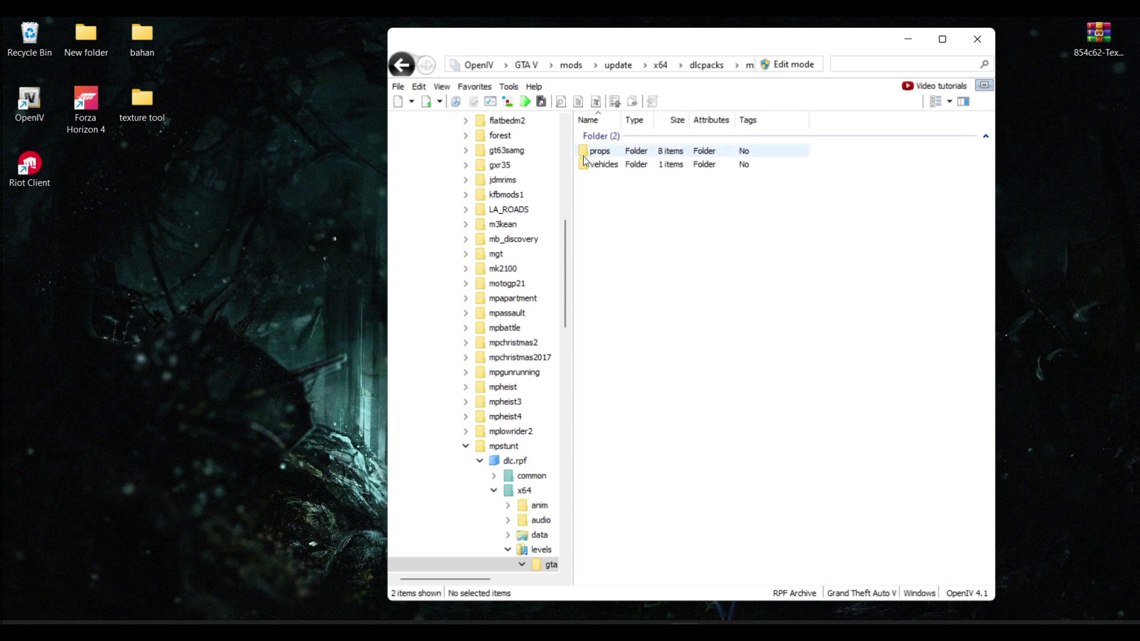
double_click(583, 153)
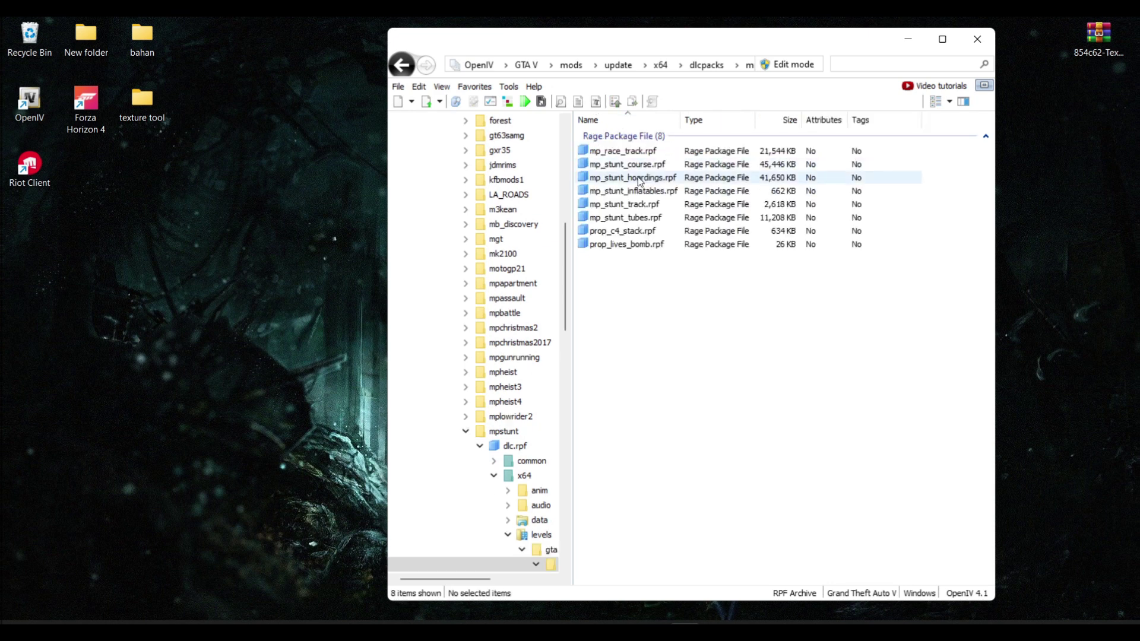
left_click(606, 181)
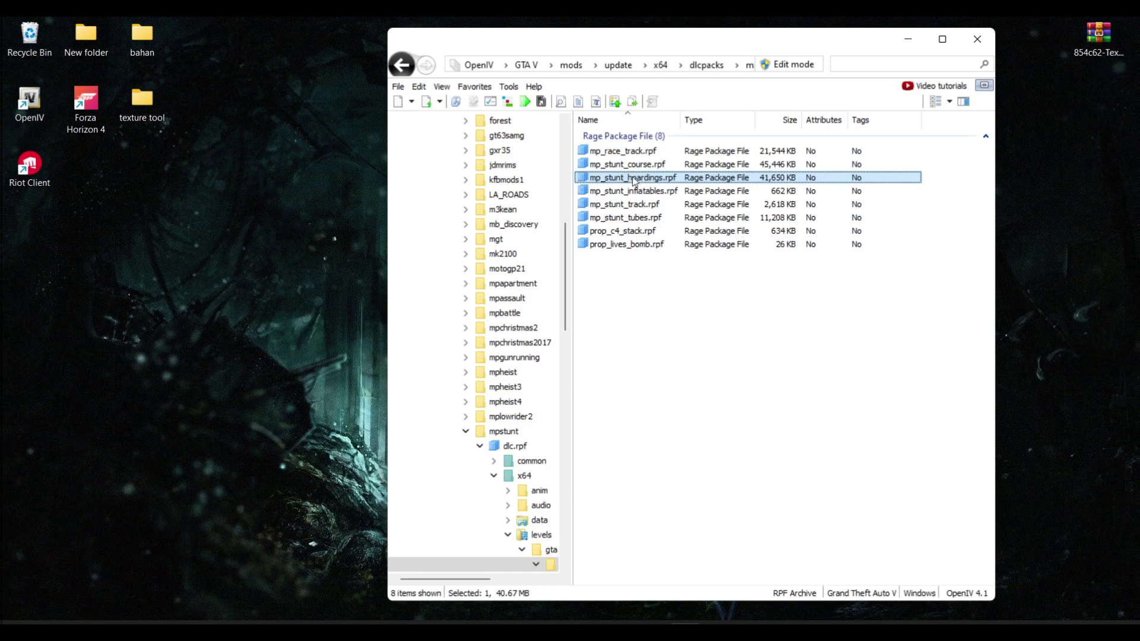
double_click(633, 178)
Enable edit mode for the mp_stunt_hoardings.rpf archive and accept the automatic saving of changes.
scroll(641, 285, "down", 1)
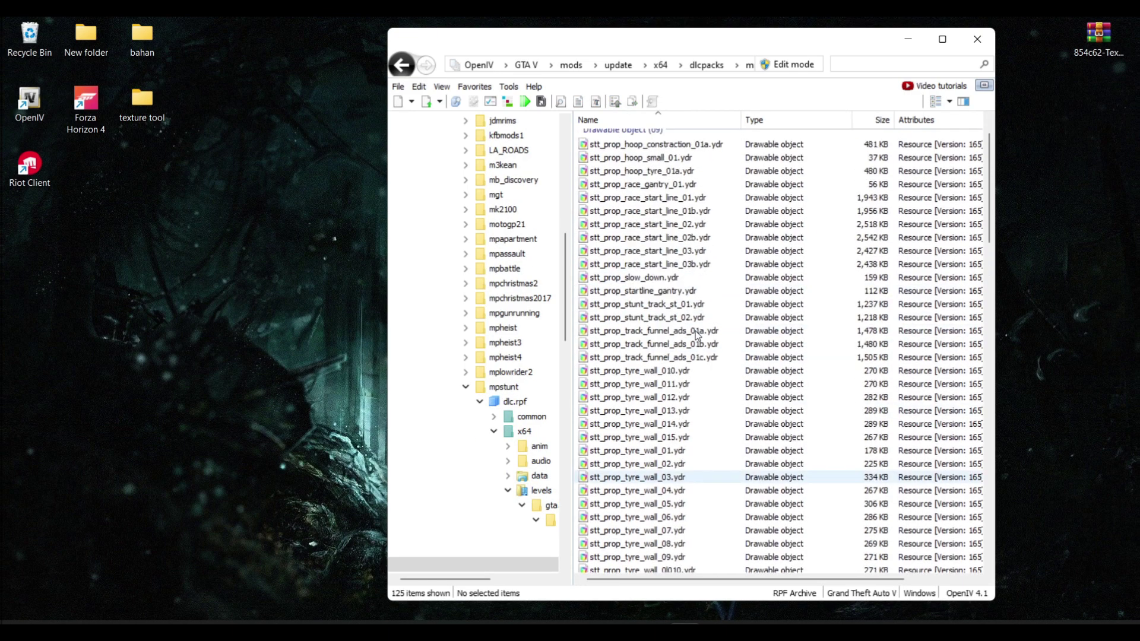
scroll(712, 416, "up", 1)
left_click(795, 65)
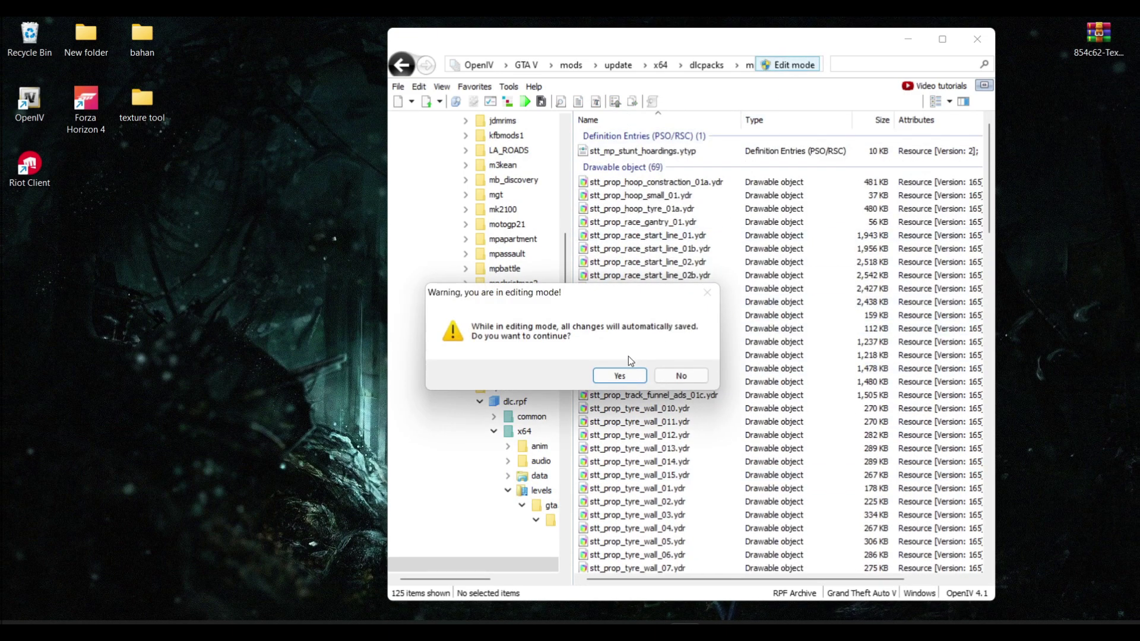
left_click(620, 375)
Preview the stt_prop_tyre_wall_011.ydr model, rotate it to face the billboard and close the viewer.
scroll(702, 294, "down", 9)
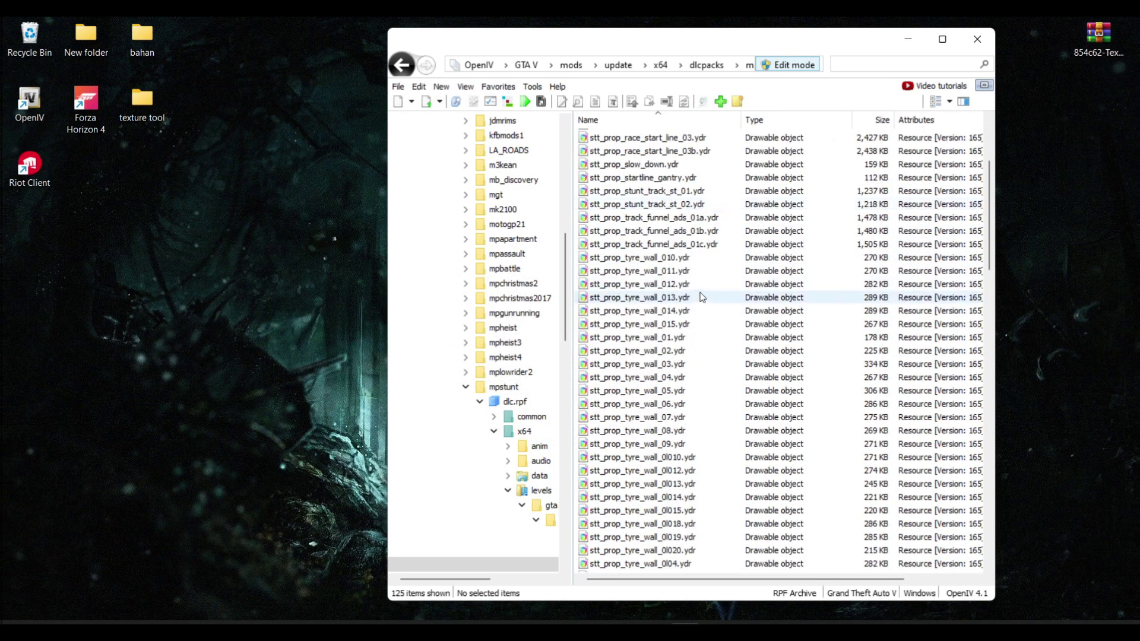
scroll(702, 294, "up", 8)
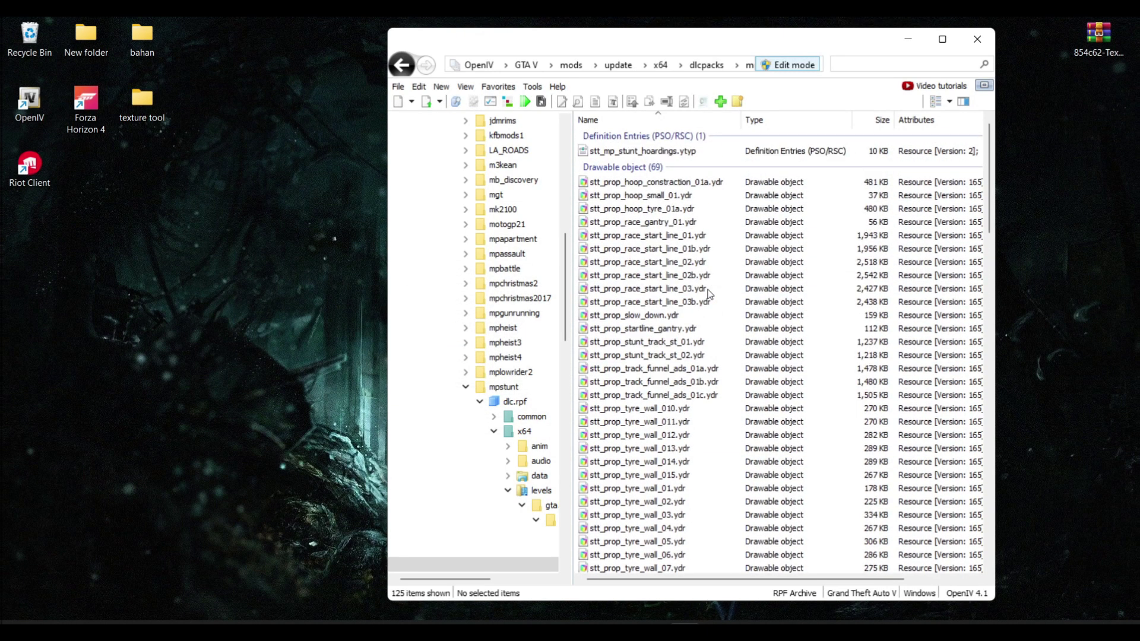
scroll(700, 299, "down", 3)
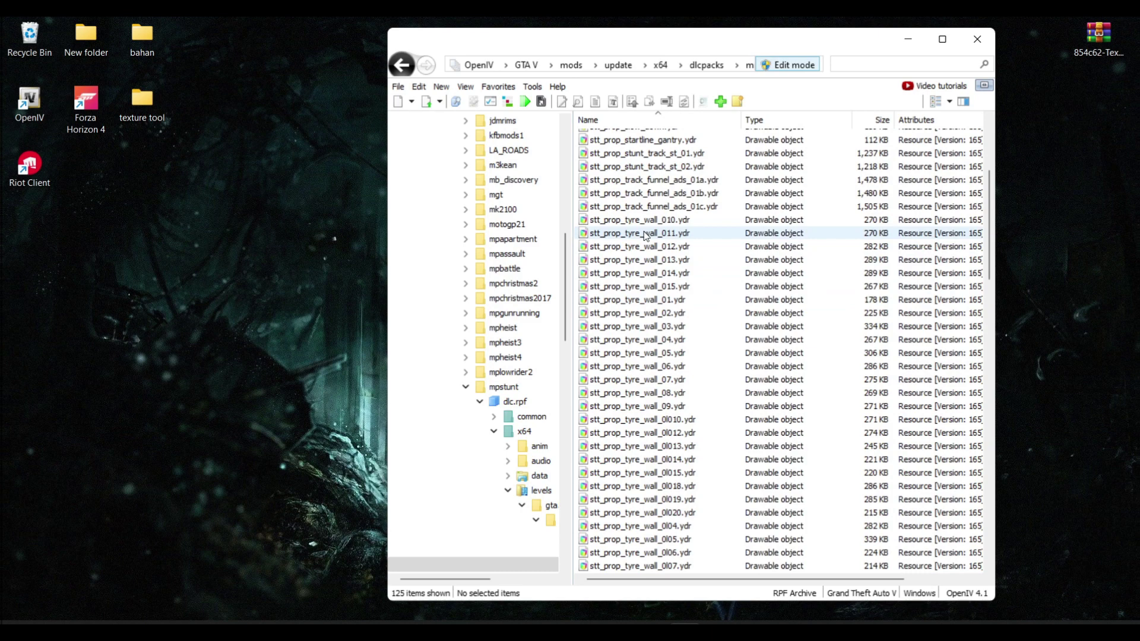
double_click(645, 235)
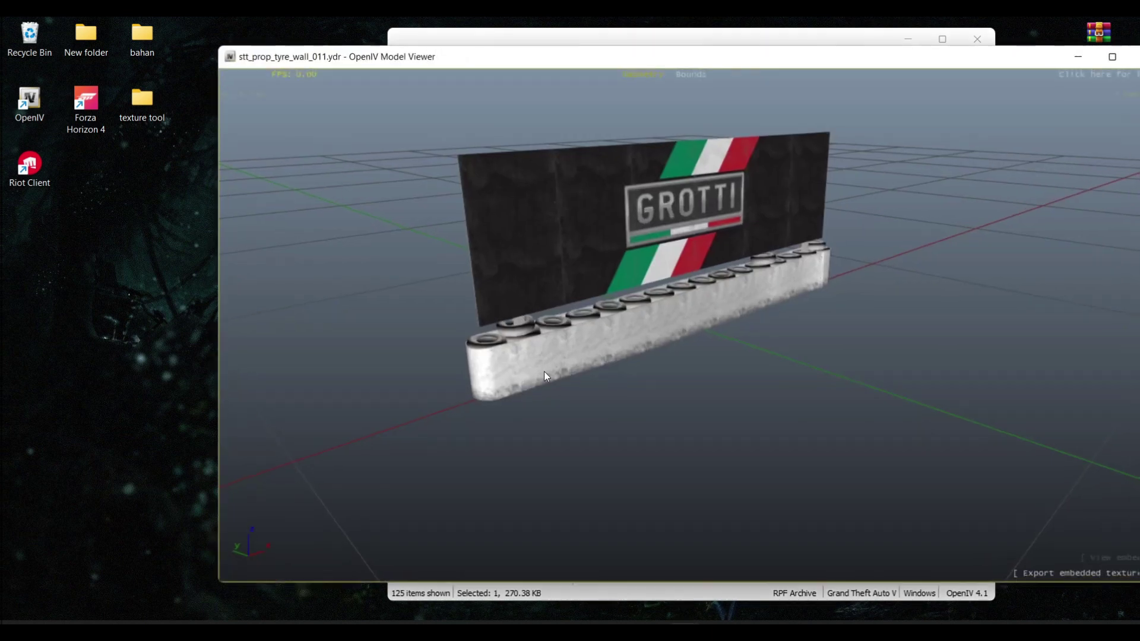
left_click_drag(743, 240, 629, 196)
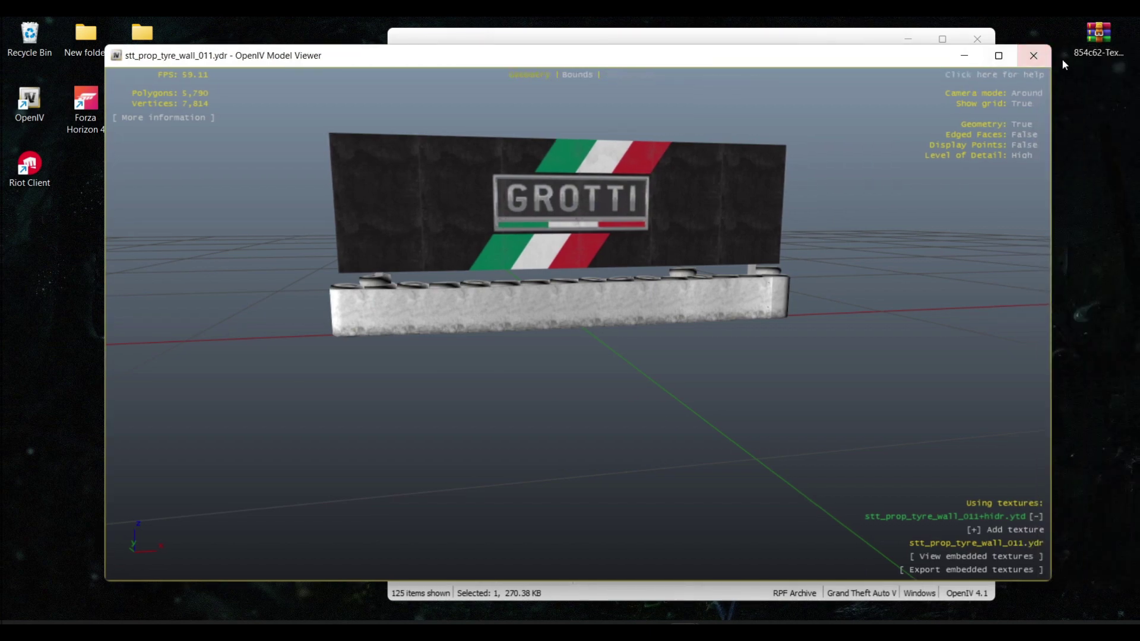
left_click(1050, 58)
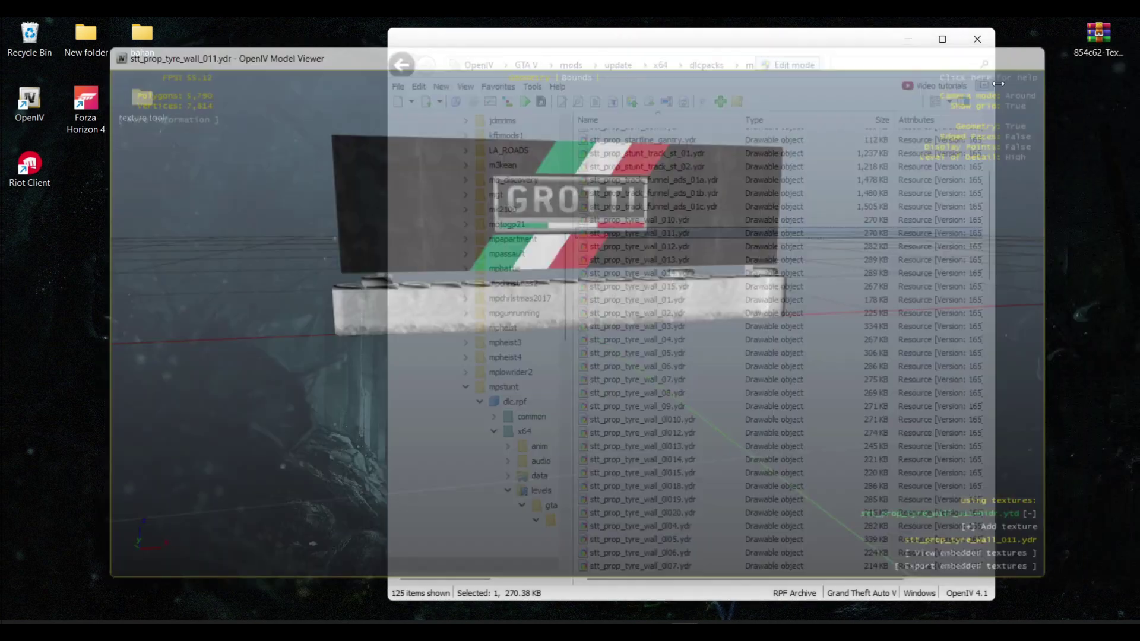
Browse the drawable objects, preview the stt_prop_tyre_wall_0l08.ydr model and close the viewer.
scroll(734, 233, "up", 3)
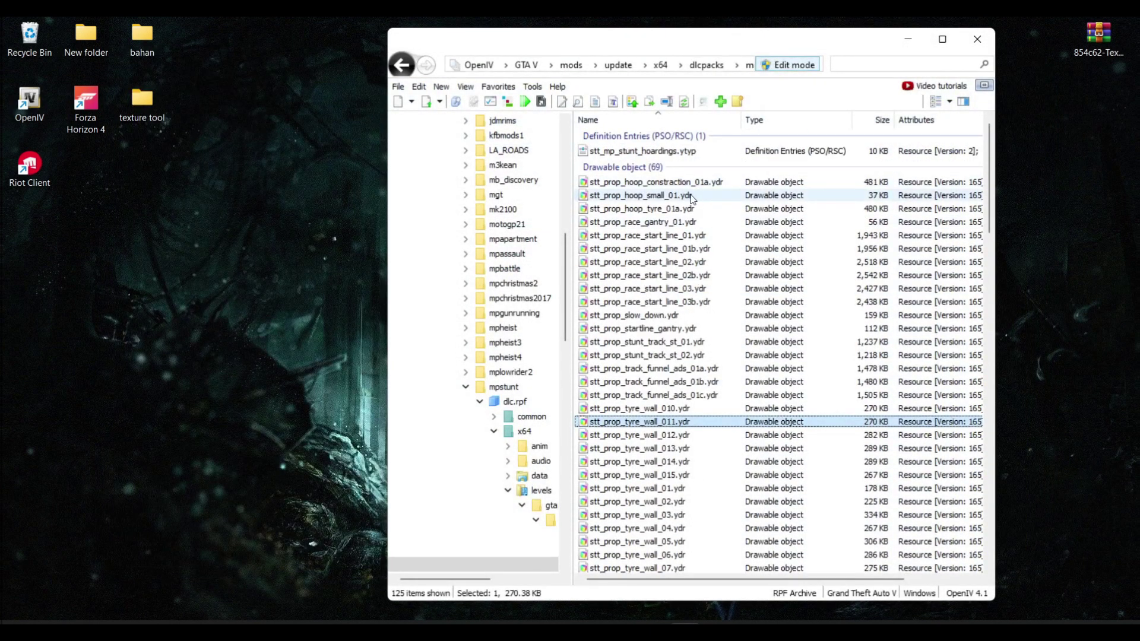
scroll(693, 202, "down", 8)
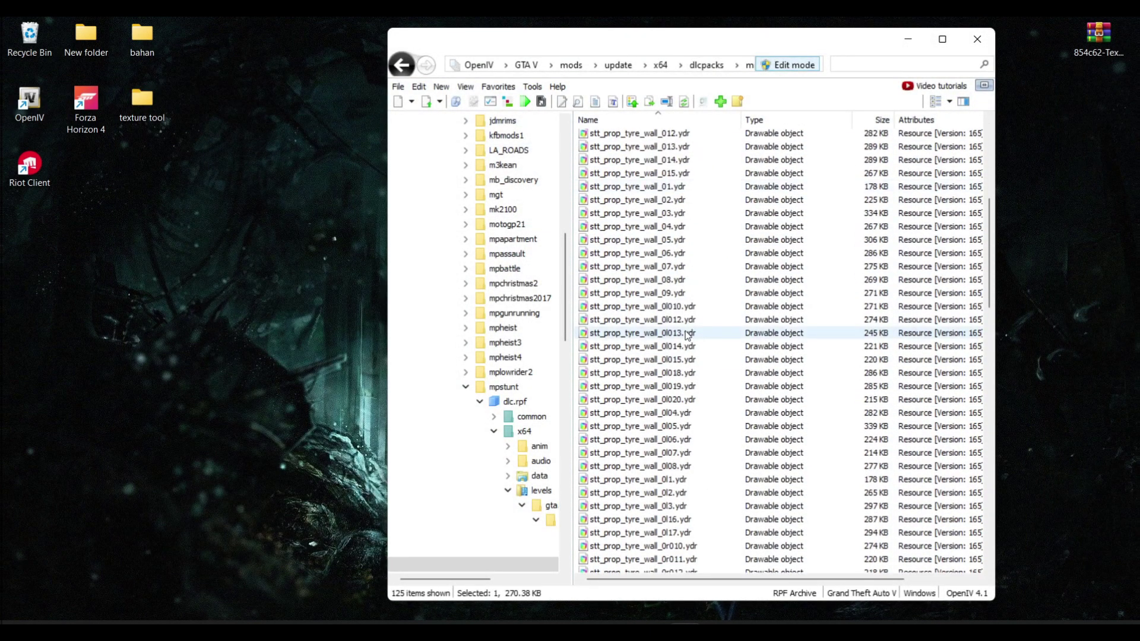
scroll(687, 323, "down", 4)
scroll(683, 356, "down", 5)
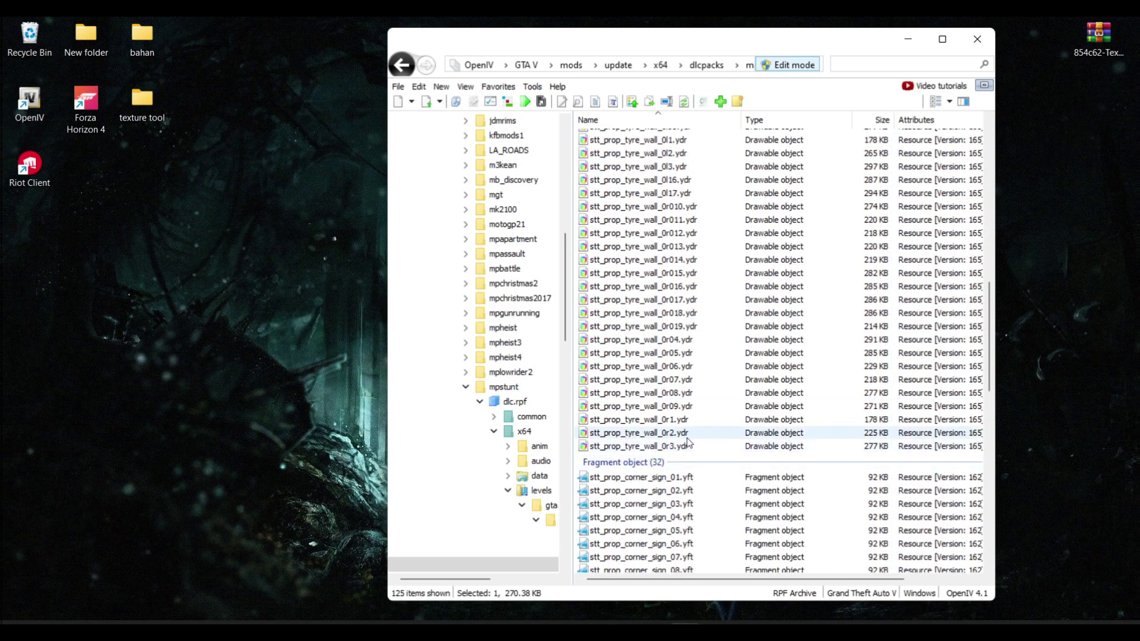
left_click(675, 452)
scroll(668, 446, "up", 3)
scroll(663, 444, "up", 1)
double_click(647, 282)
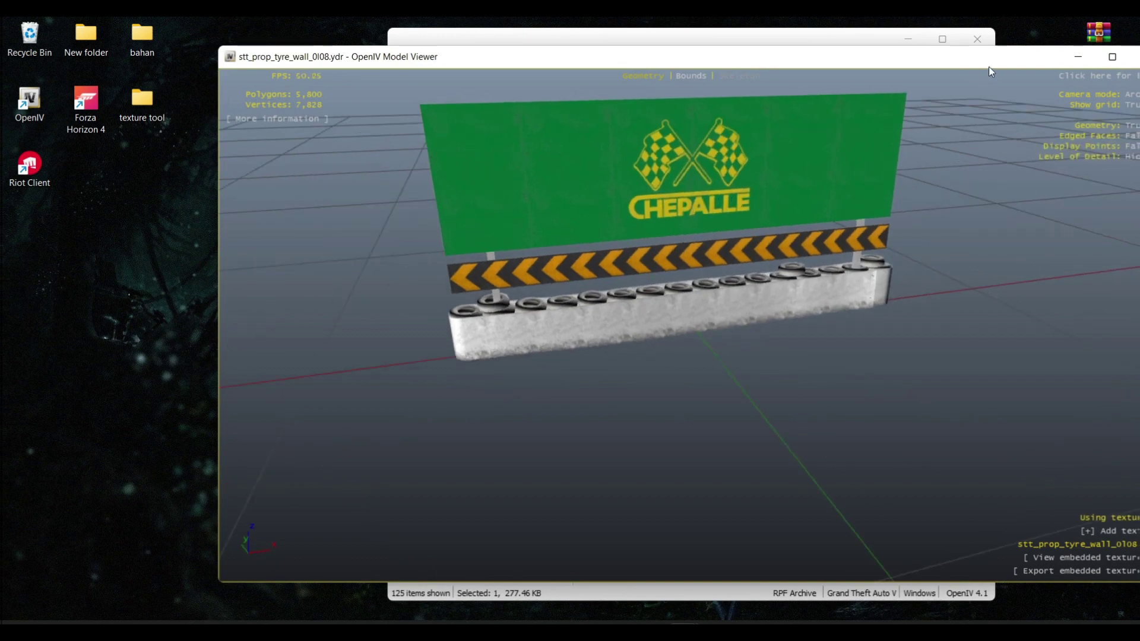
left_click(1040, 57)
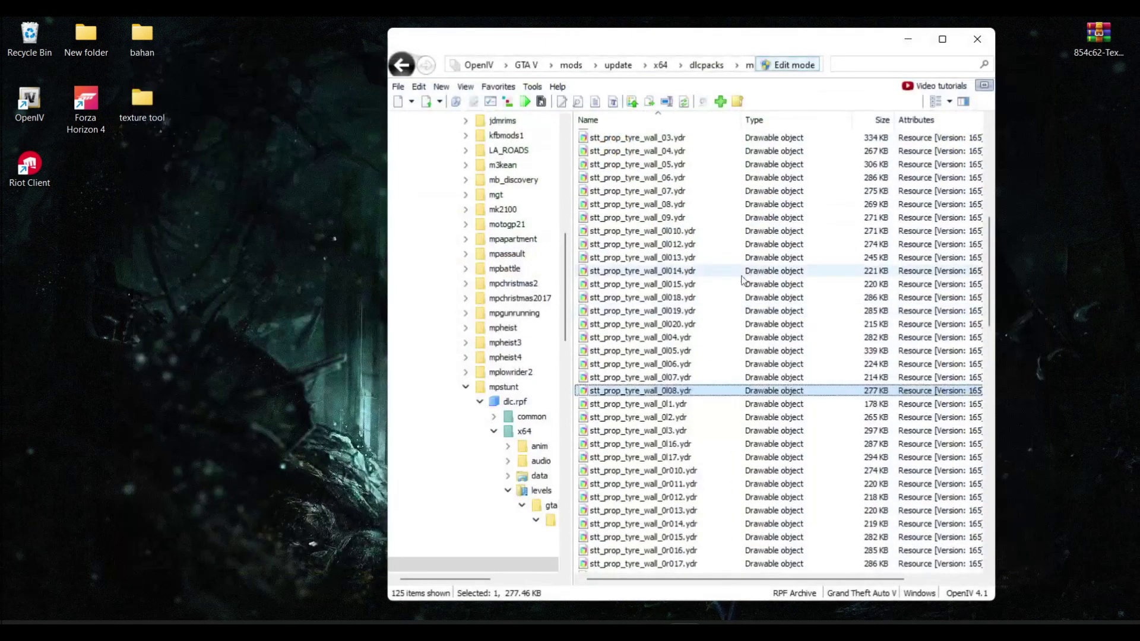
Preview the stt_prop_tyre_wall_0l013.ydr and stt_prop_tyre_wall_09.ydr models, closing each viewer.
left_click(673, 257)
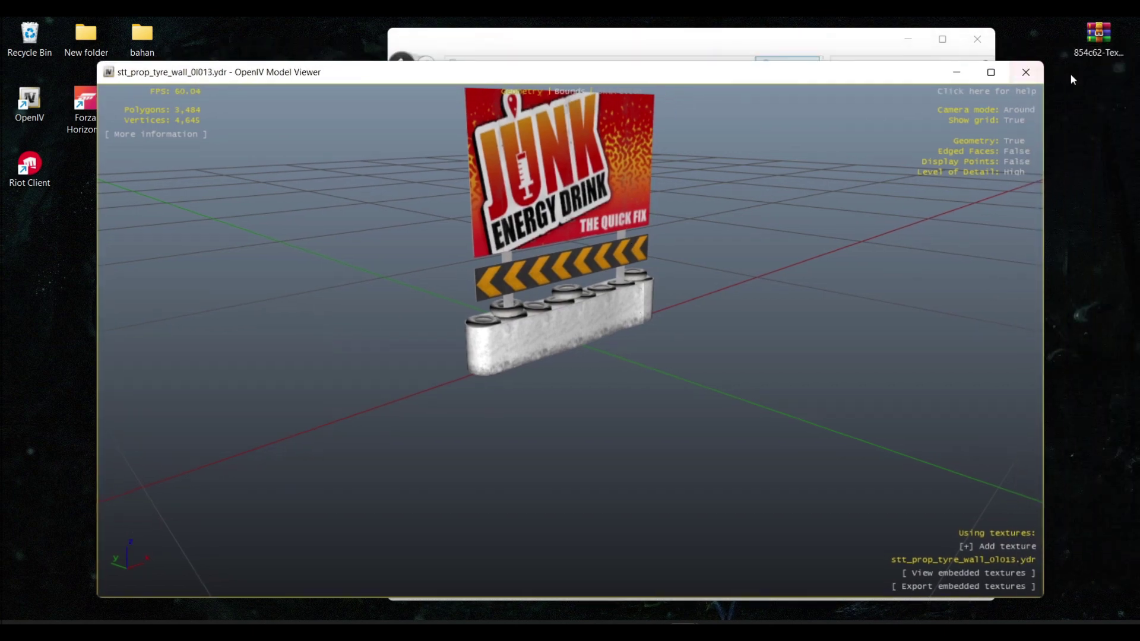
left_click(1020, 72)
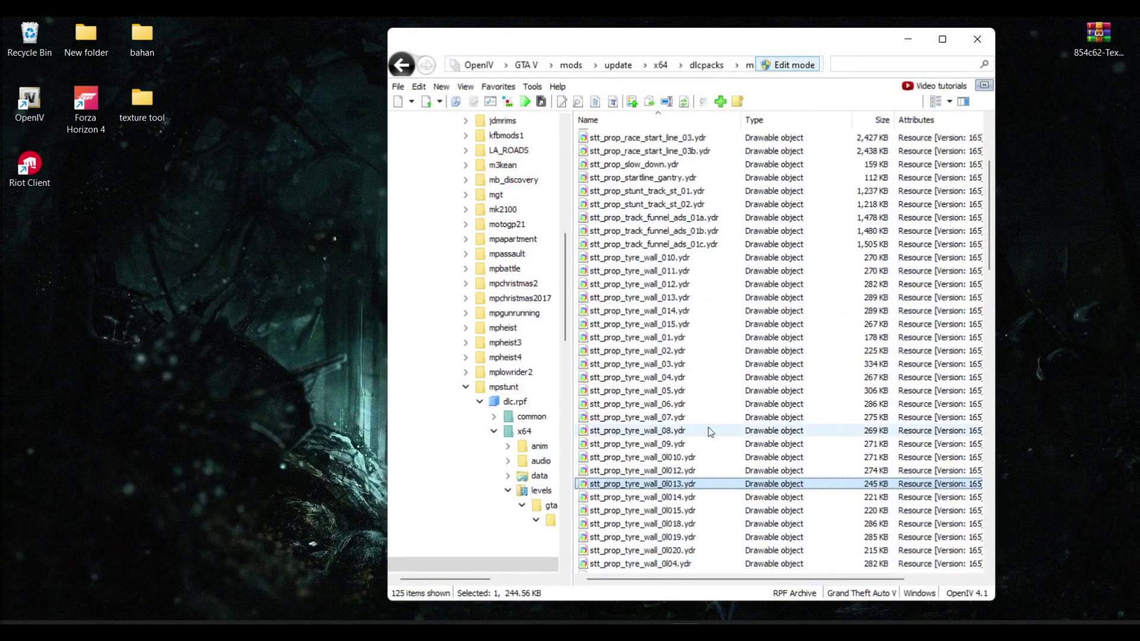
left_click(669, 445)
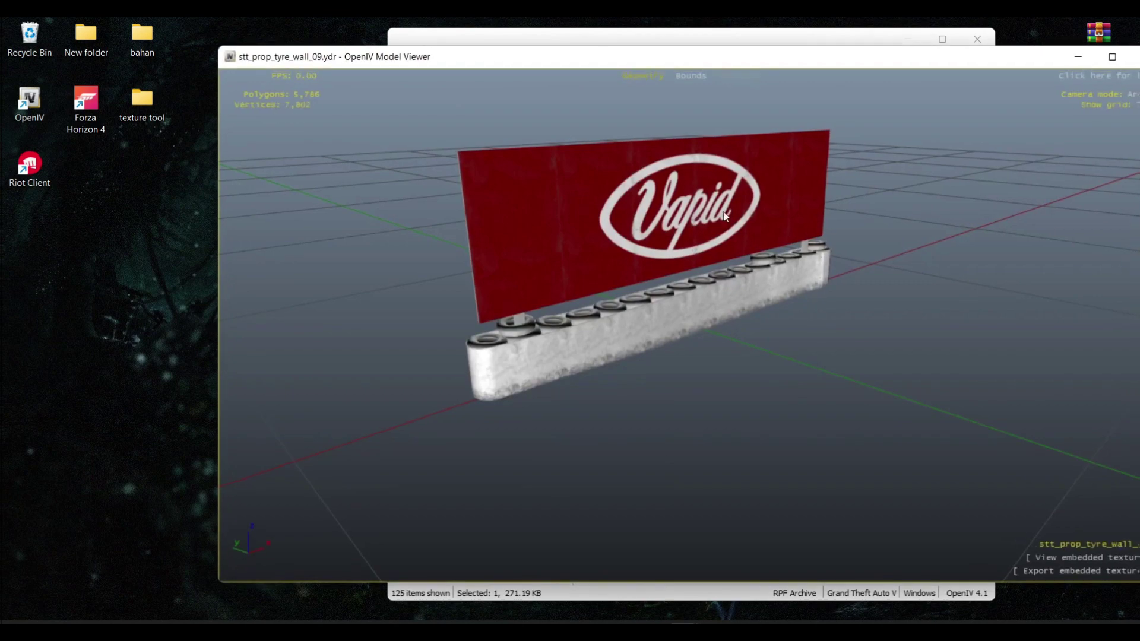
left_click_drag(567, 196, 801, 167)
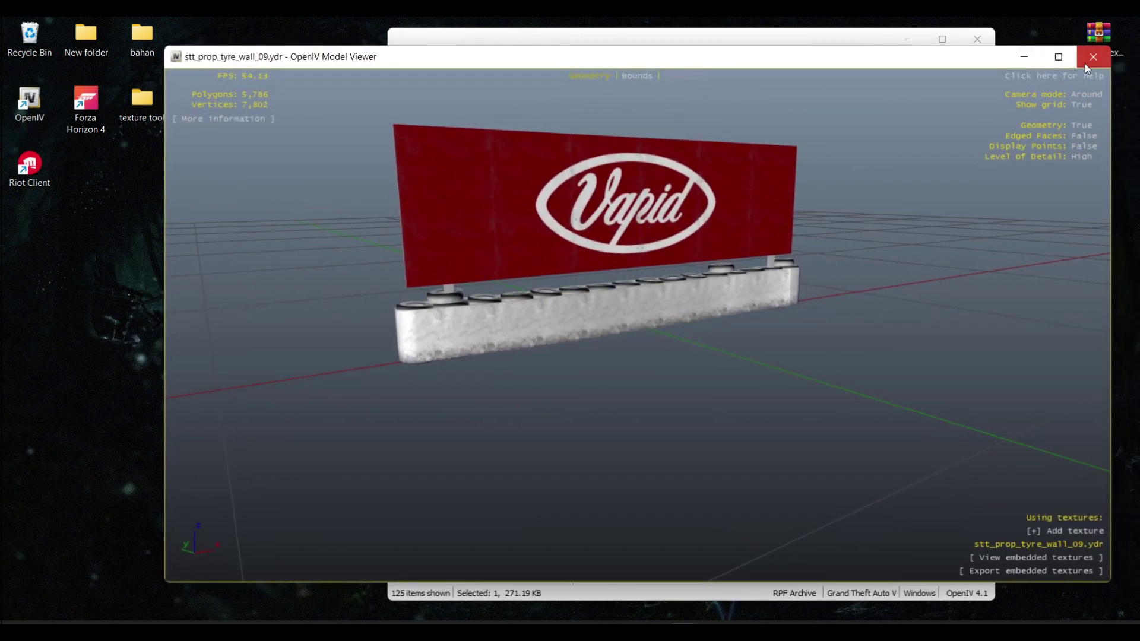
left_click(1086, 59)
Extract stt_prop_tyre_wall_09.ydr from the archive to the desktop and minimize OpenIV.
left_click_drag(937, 29, 936, 19)
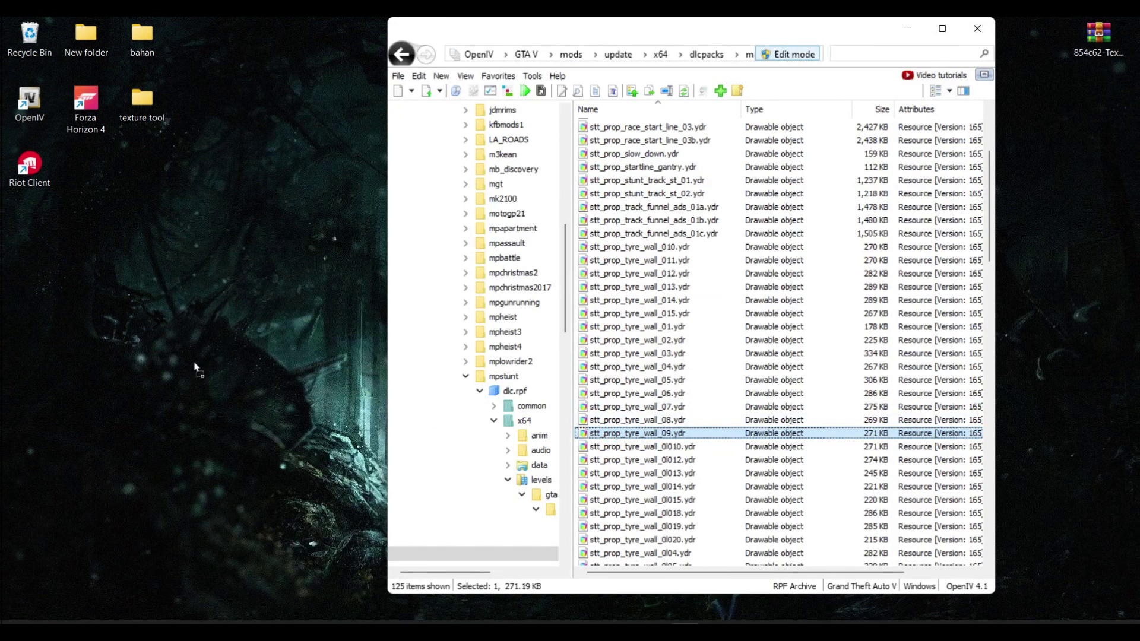
left_click_drag(209, 330, 206, 356)
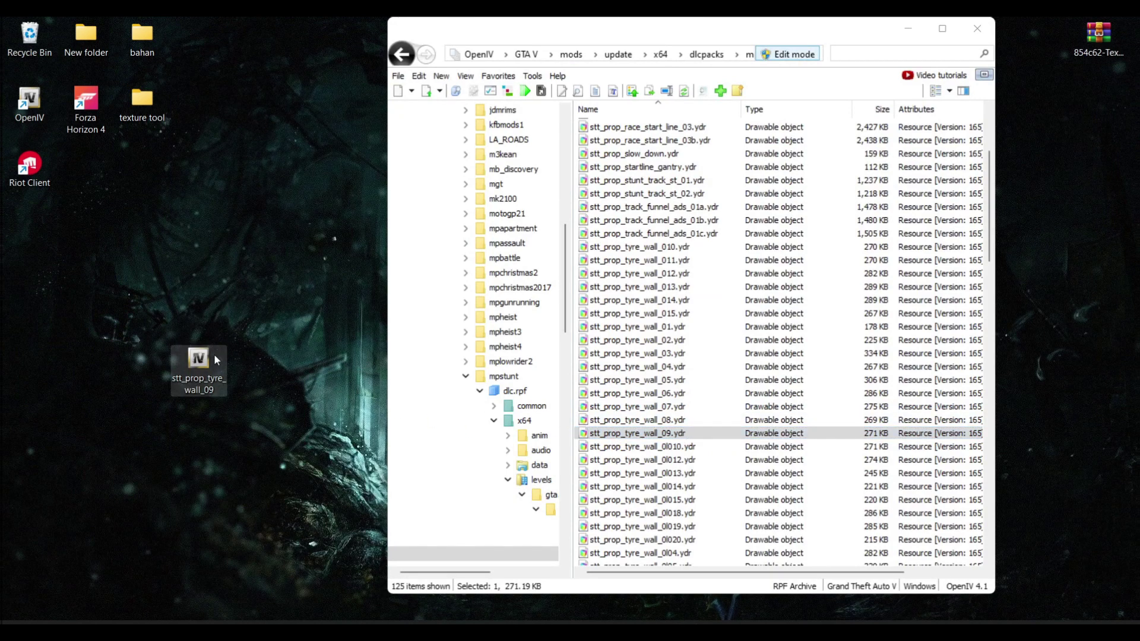
left_click_drag(861, 29, 931, 30)
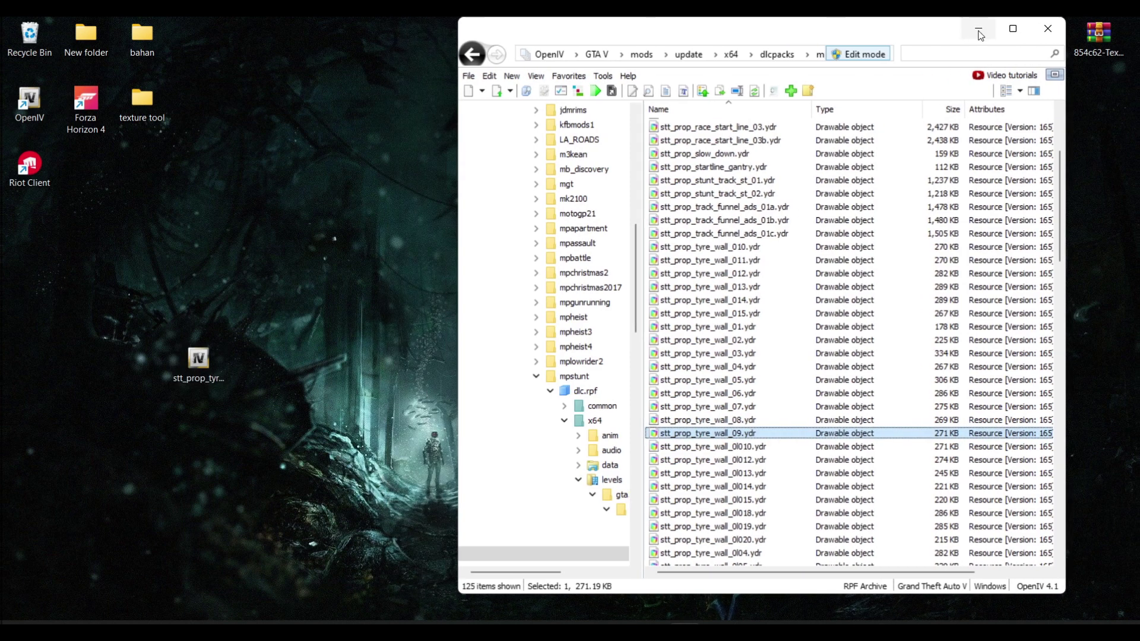
left_click(977, 30)
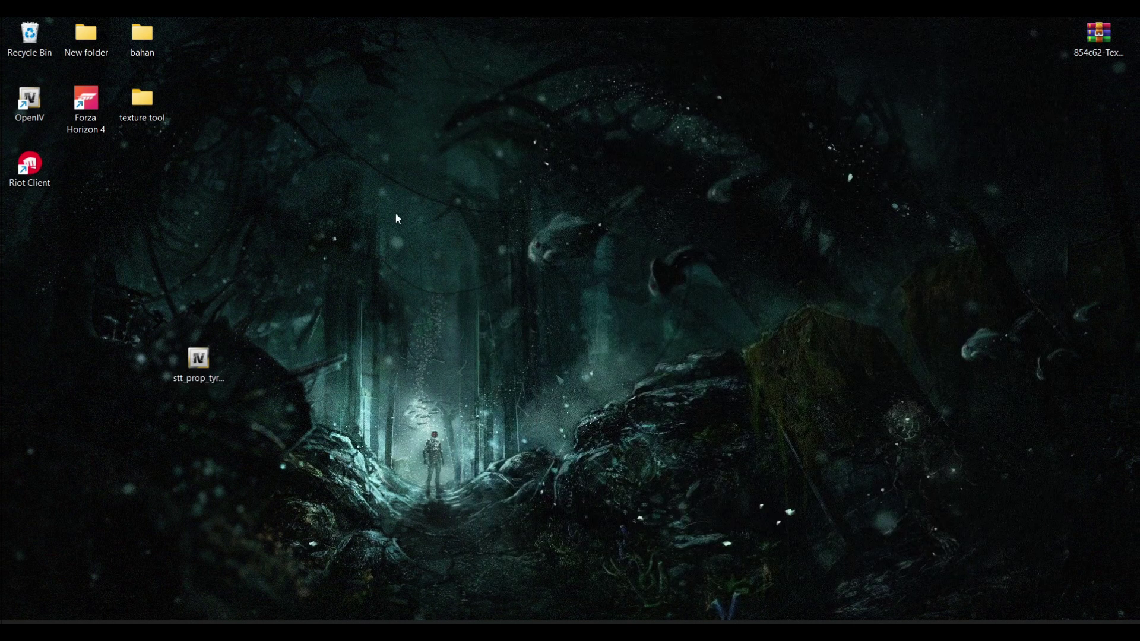
Launch TextureTool as administrator from the desktop's texture tool folder, minimize the folder window and reposition the Texture Toolkit window.
double_click(144, 102)
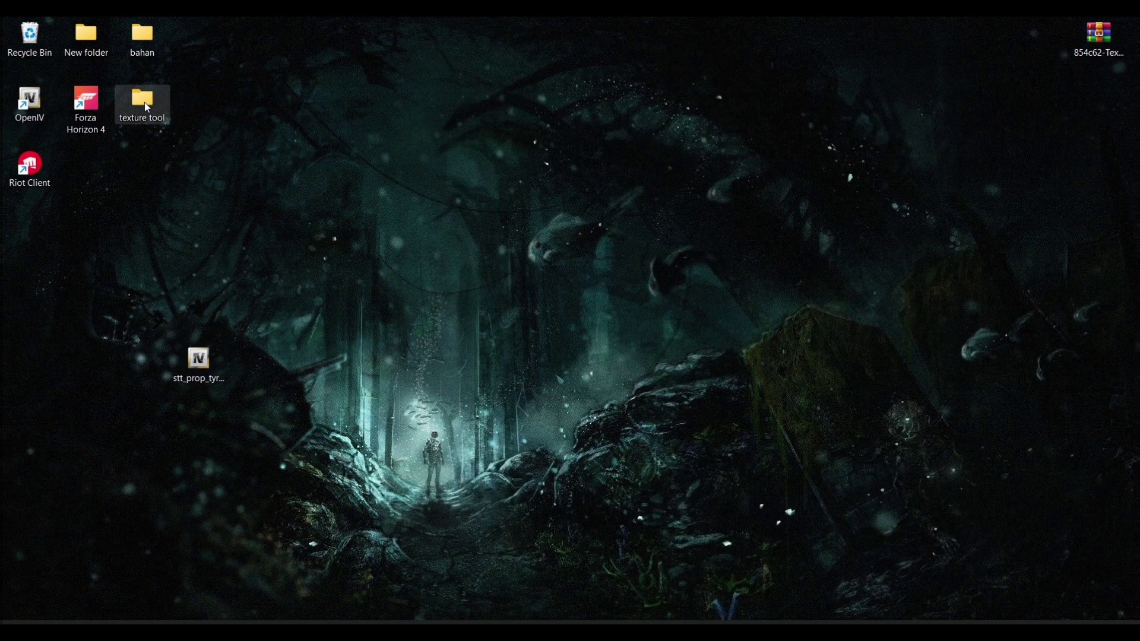
left_click_drag(402, 44, 620, 55)
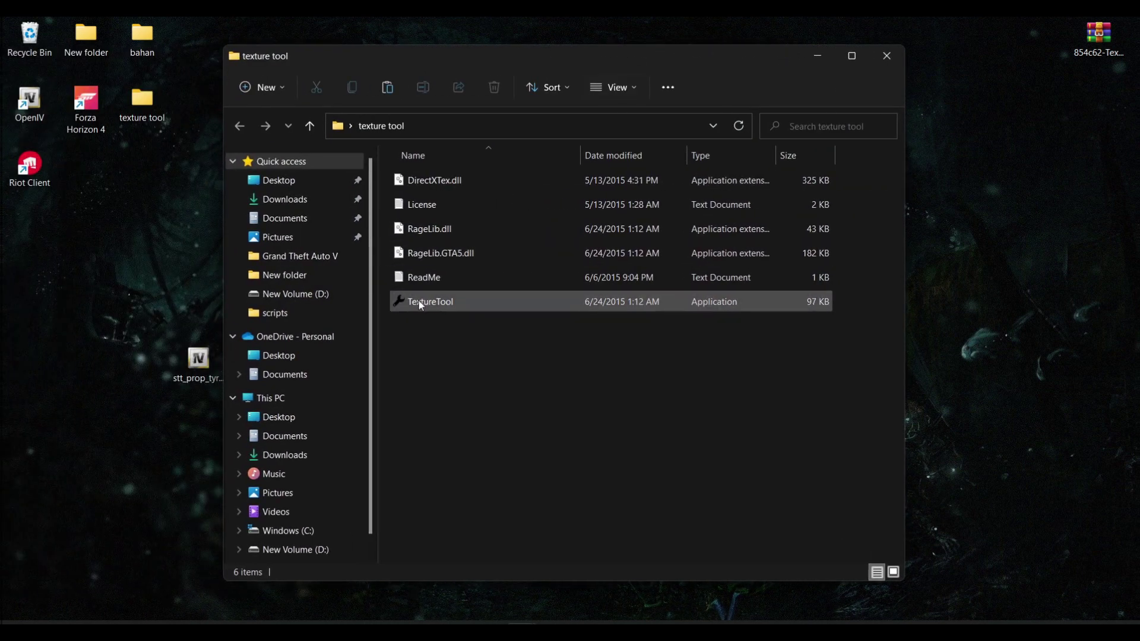
left_click(406, 303)
right_click(405, 301)
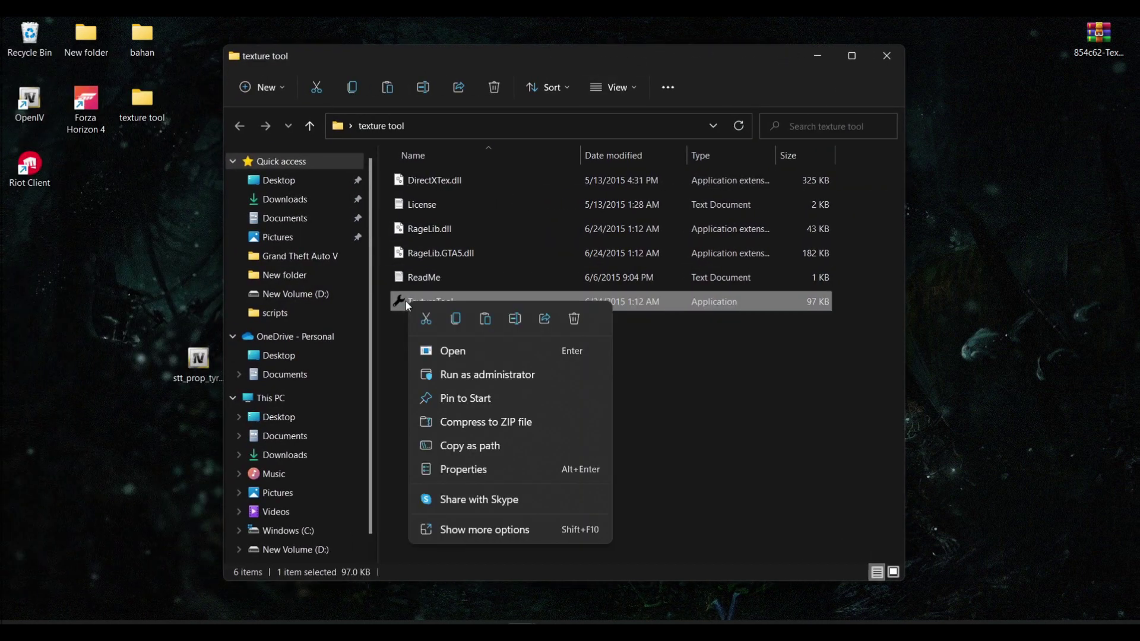
left_click(480, 373)
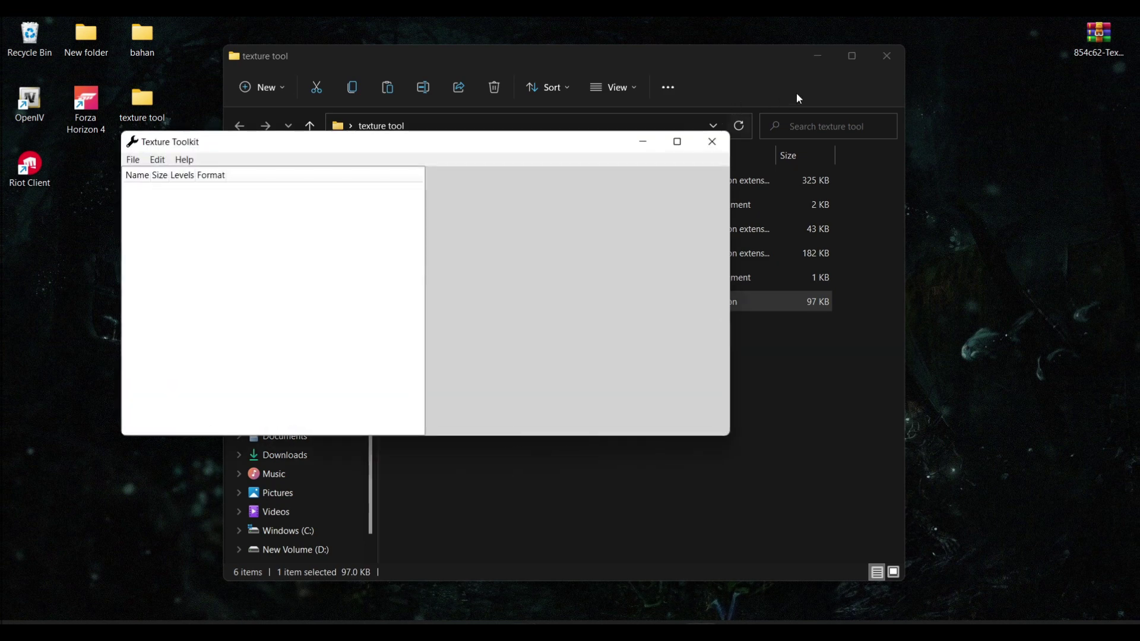
left_click(817, 56)
left_click_drag(517, 146, 705, 89)
Load the stt_prop_tyre_wall_09 model file from the desktop into Texture Toolkit.
left_click(328, 112)
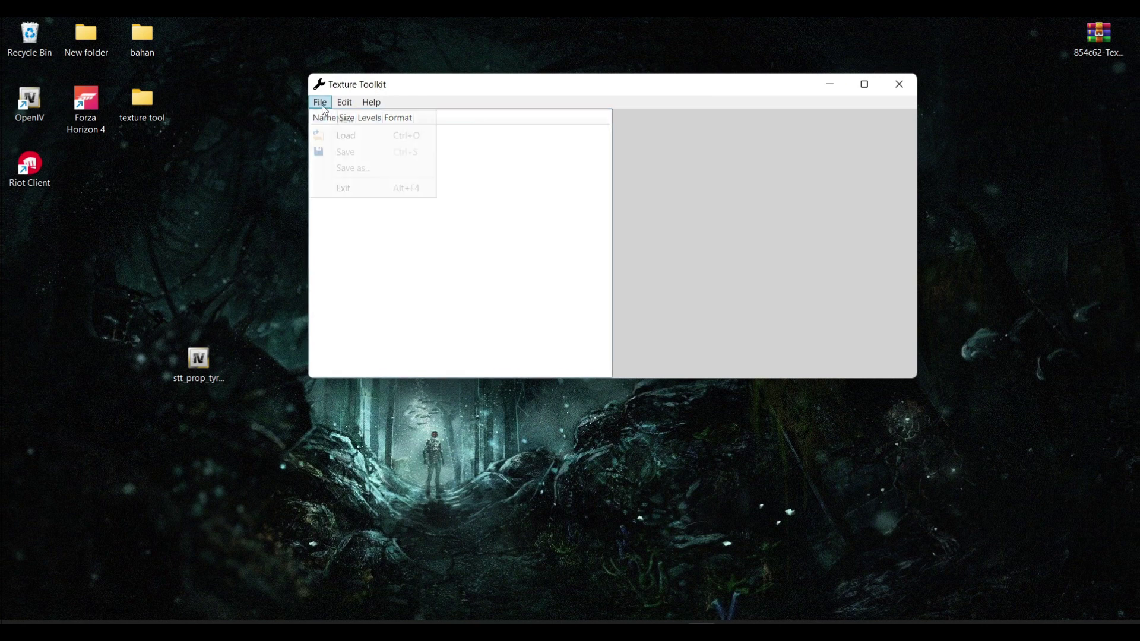
left_click(348, 141)
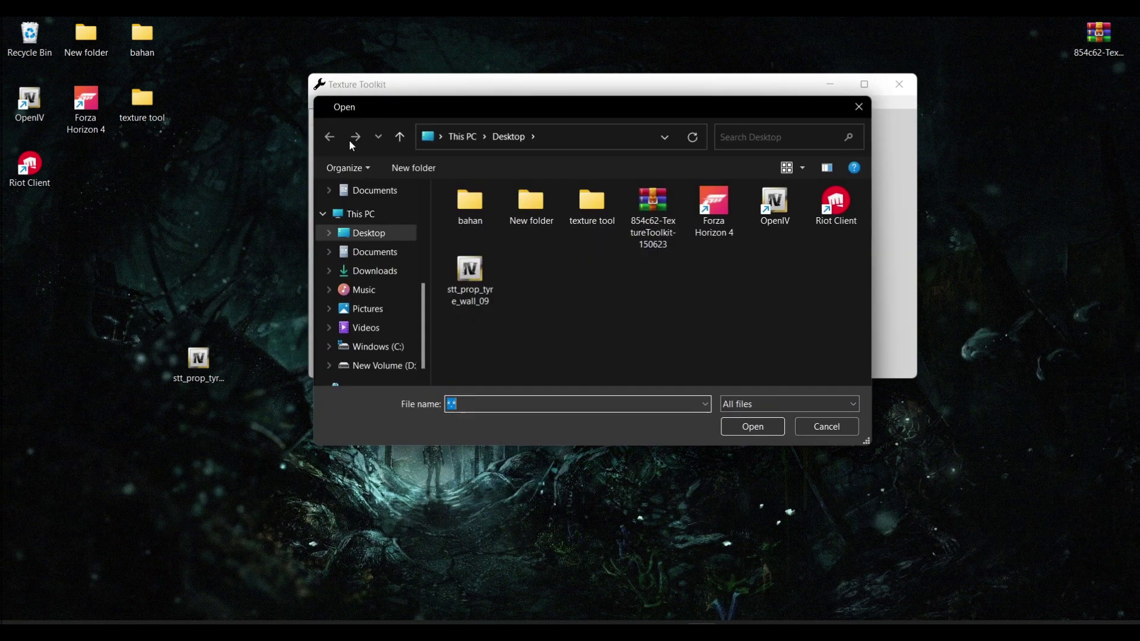
left_click(376, 238)
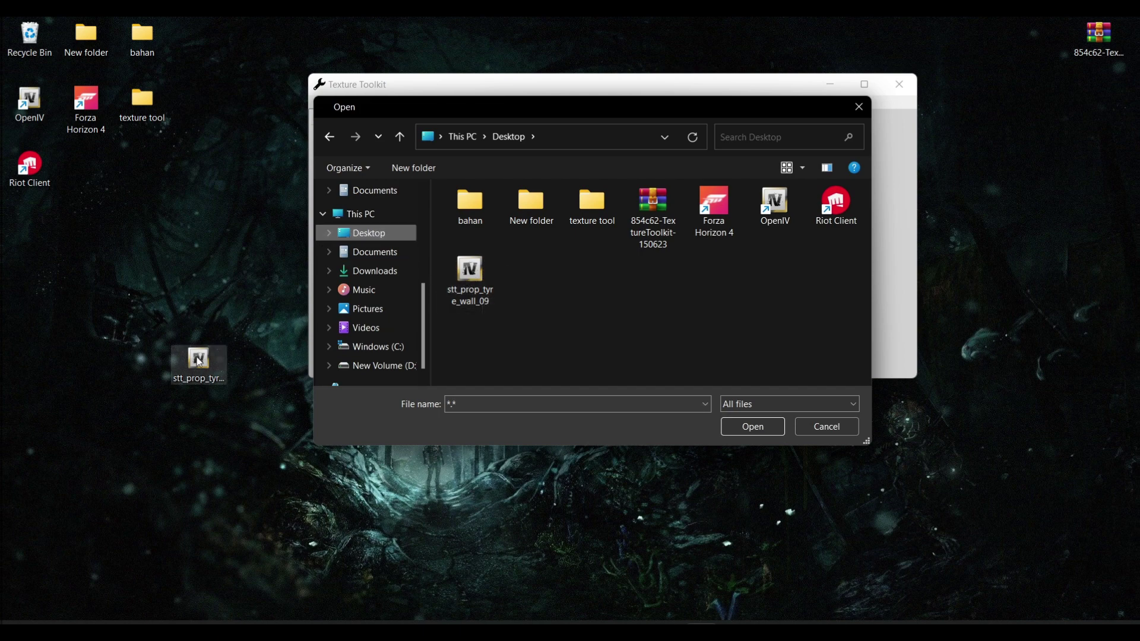
left_click(473, 285)
left_click(754, 425)
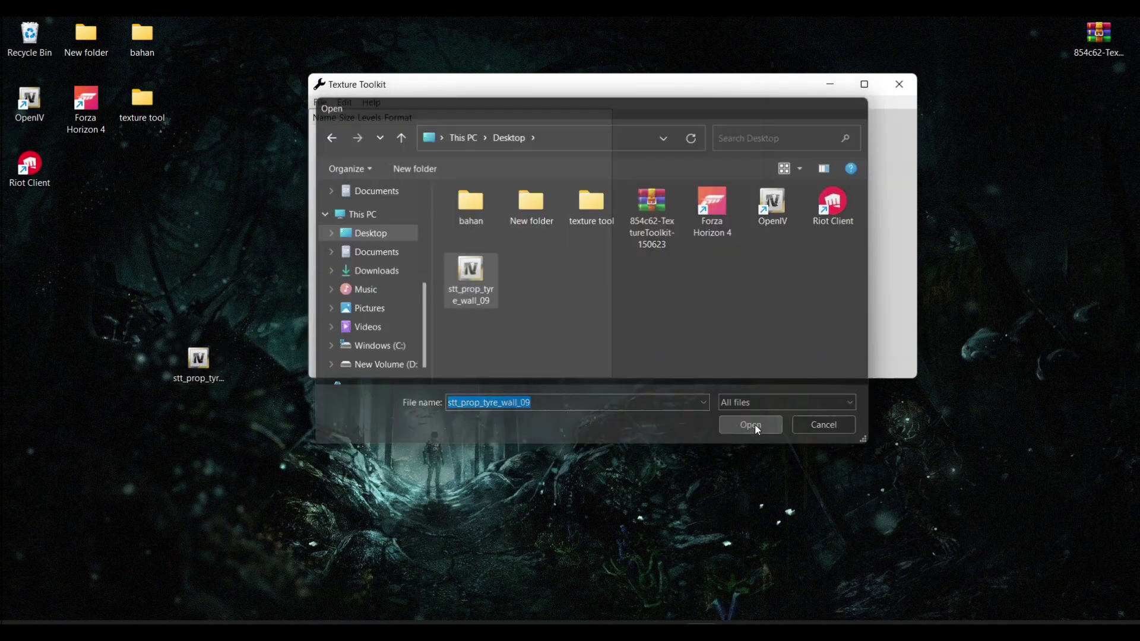
Preview the model's textures one after another to find the one used on the billboard.
left_click(407, 155)
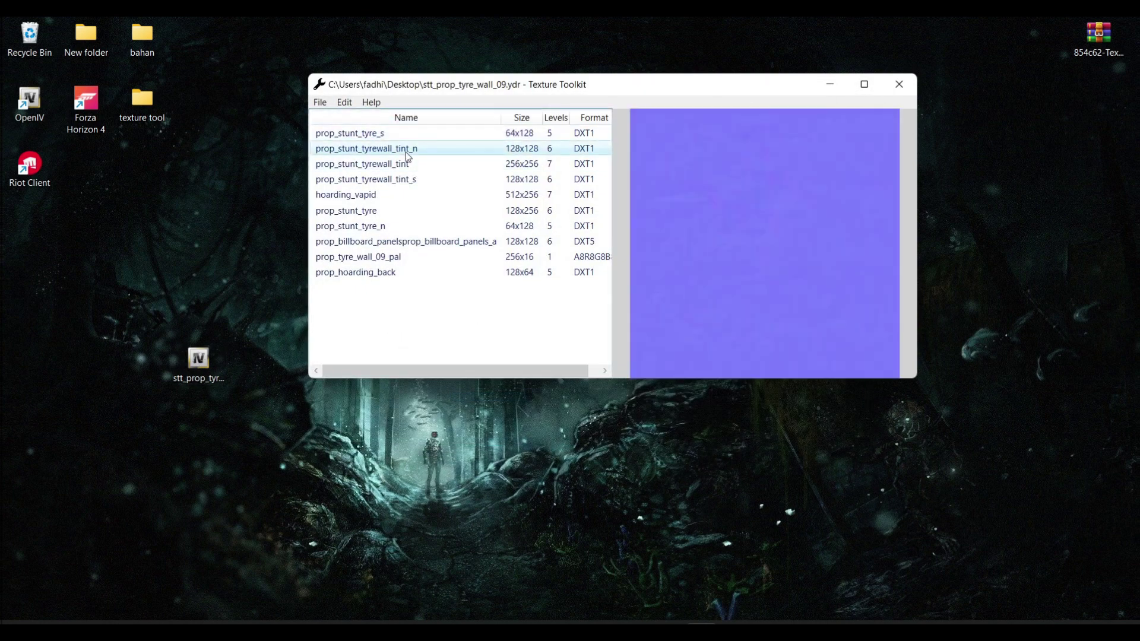
key("Down")
key("Down")
key("Down")
key("Down")
key("Up")
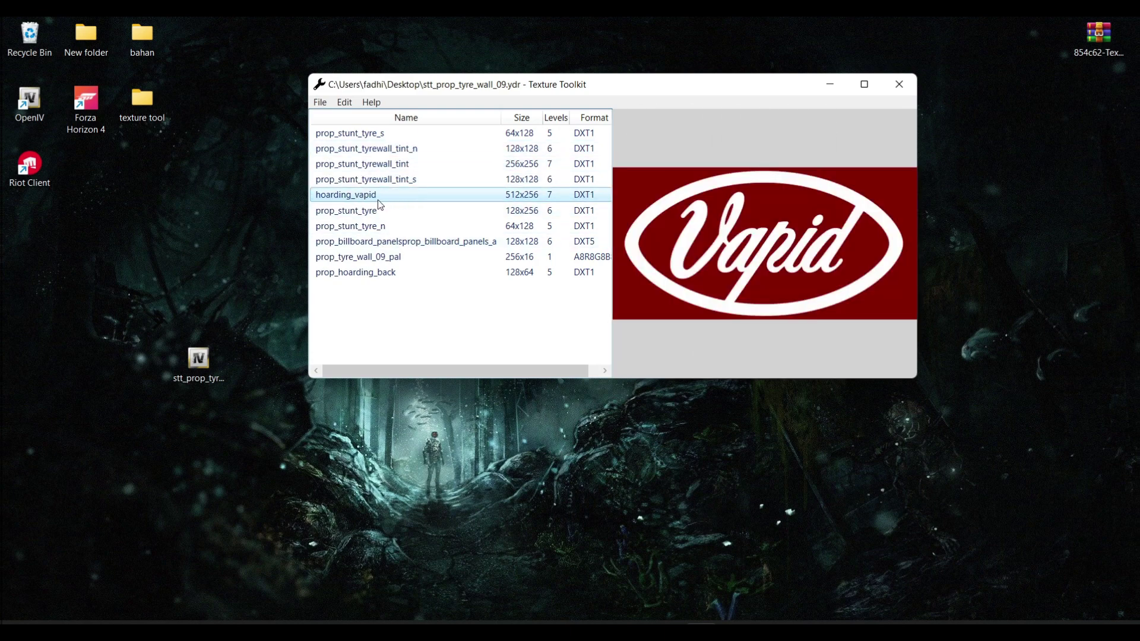
key("Down")
key("Down")
key("Up")
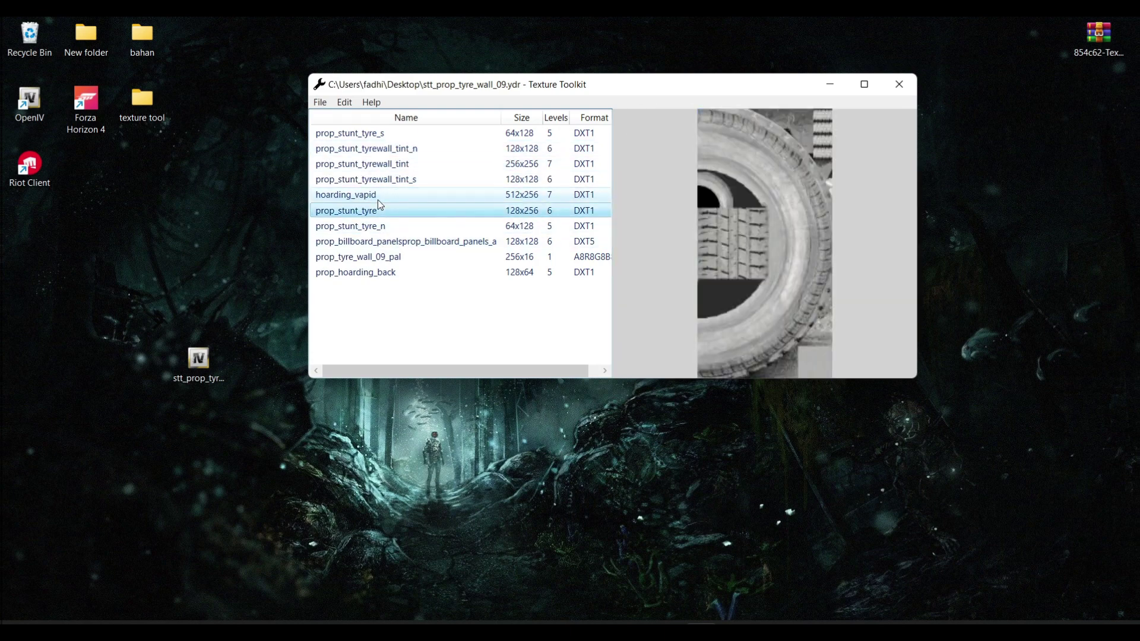
key("Down")
key("Down")
key("Down")
key("Up")
key("Up")
key("Up")
key("Up")
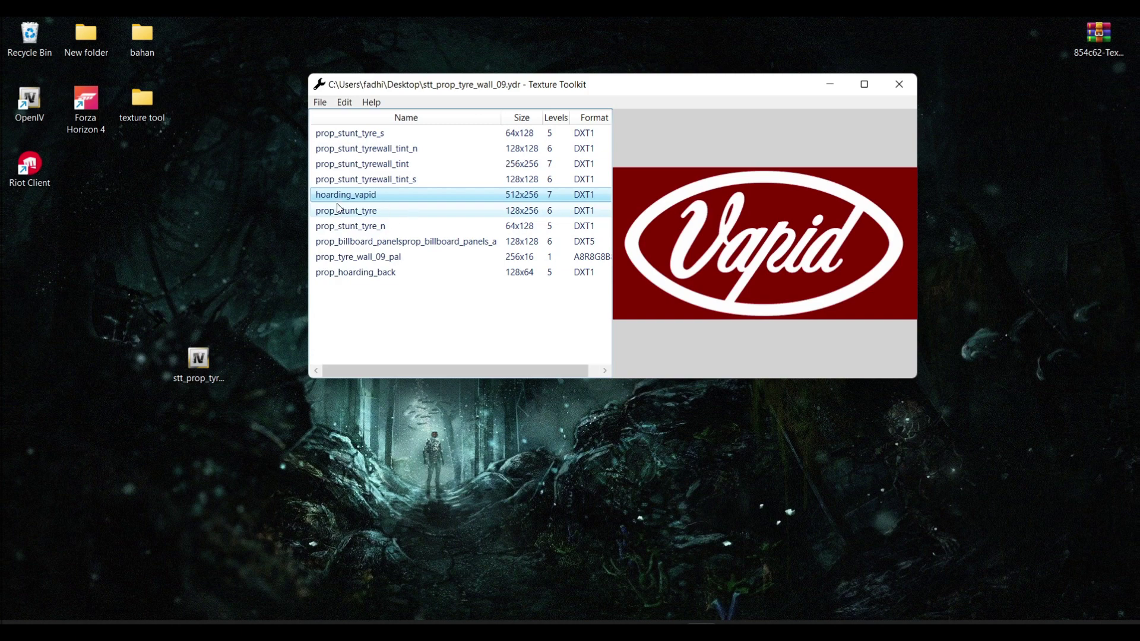
key("Down")
key("Down")
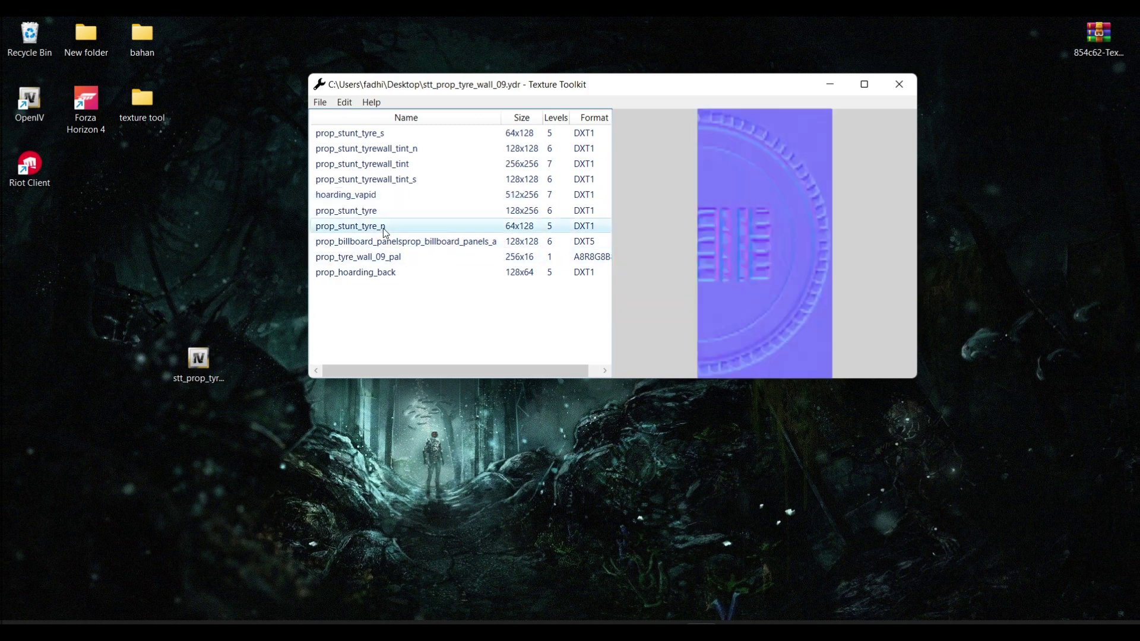
Export the hoarding_vapid texture to the desktop as a DDS file and minimize Texture Toolkit.
left_click(361, 199)
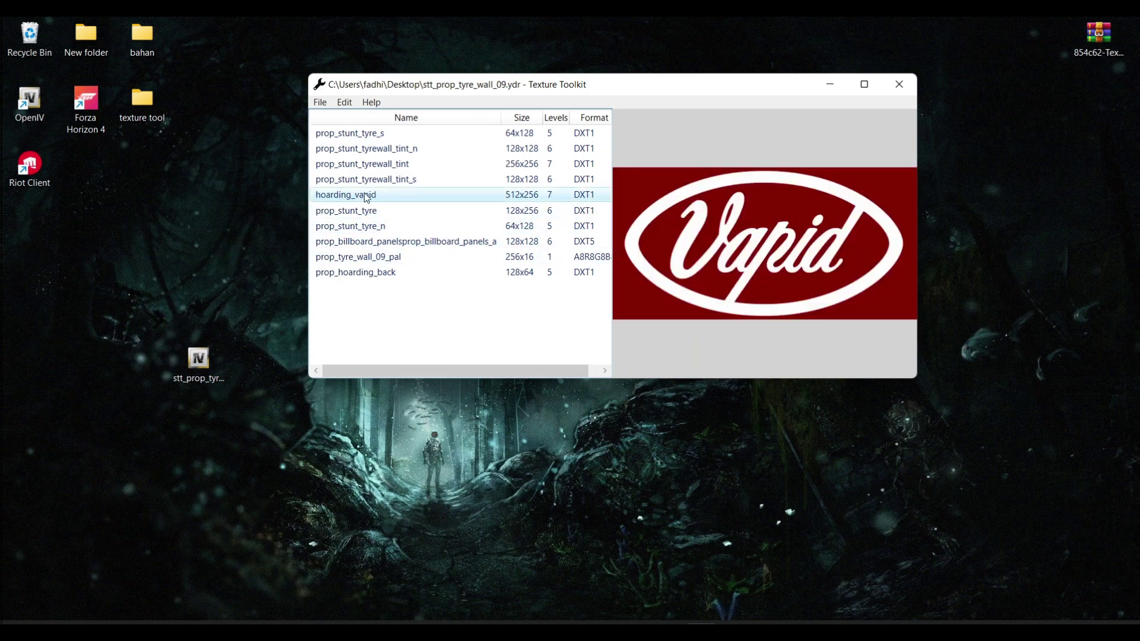
left_click(344, 105)
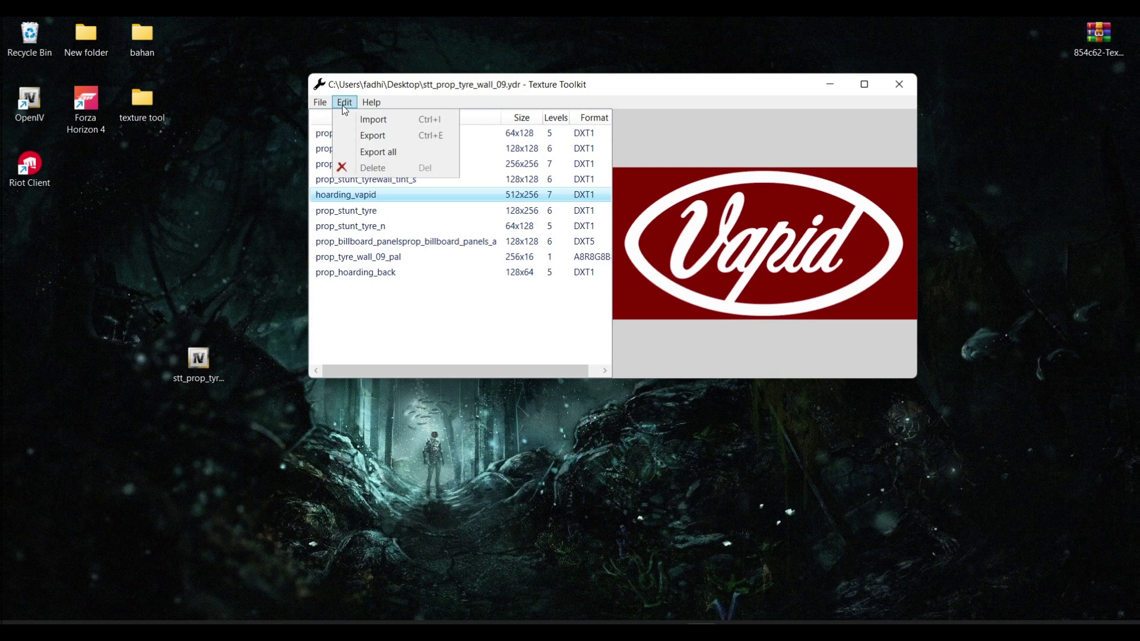
left_click(393, 135)
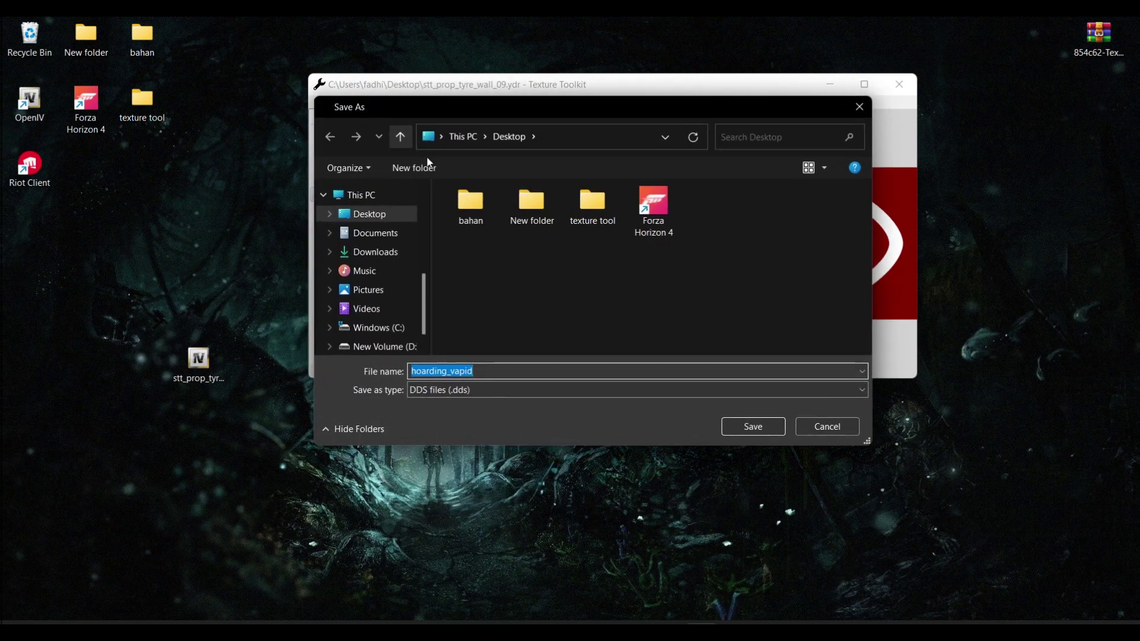
left_click(351, 215)
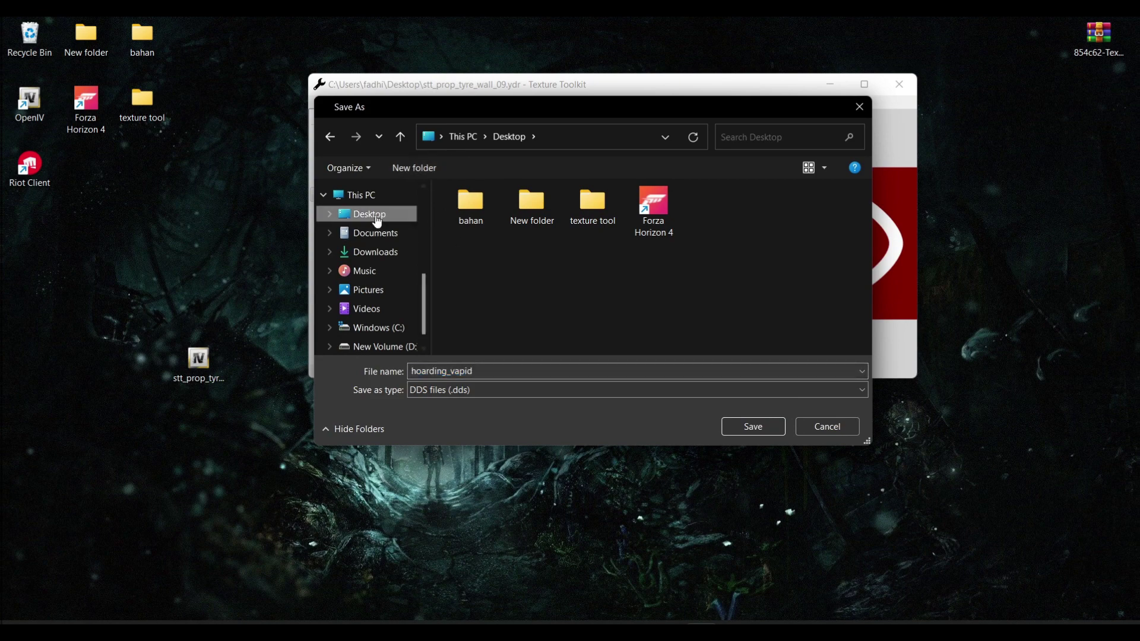
left_click(762, 427)
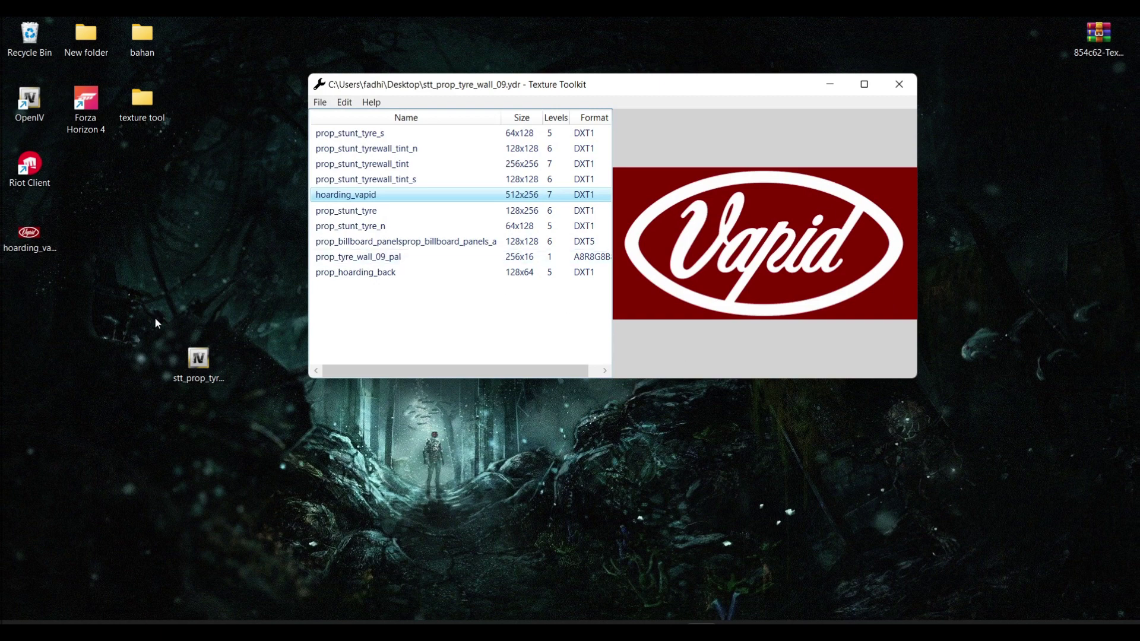
left_click(28, 235)
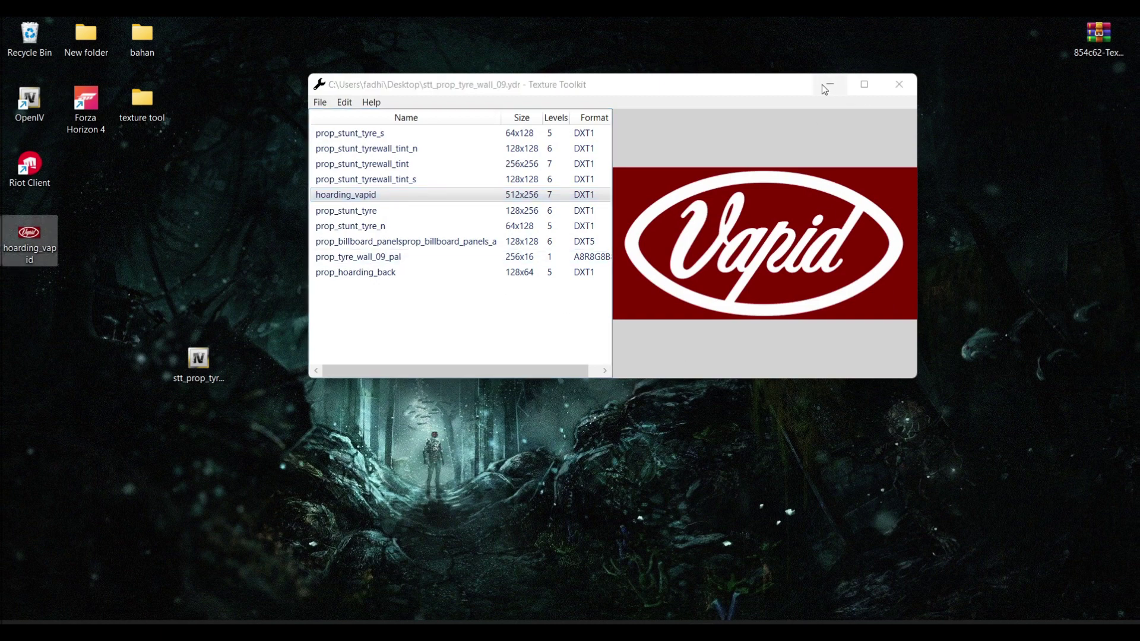
left_click(824, 89)
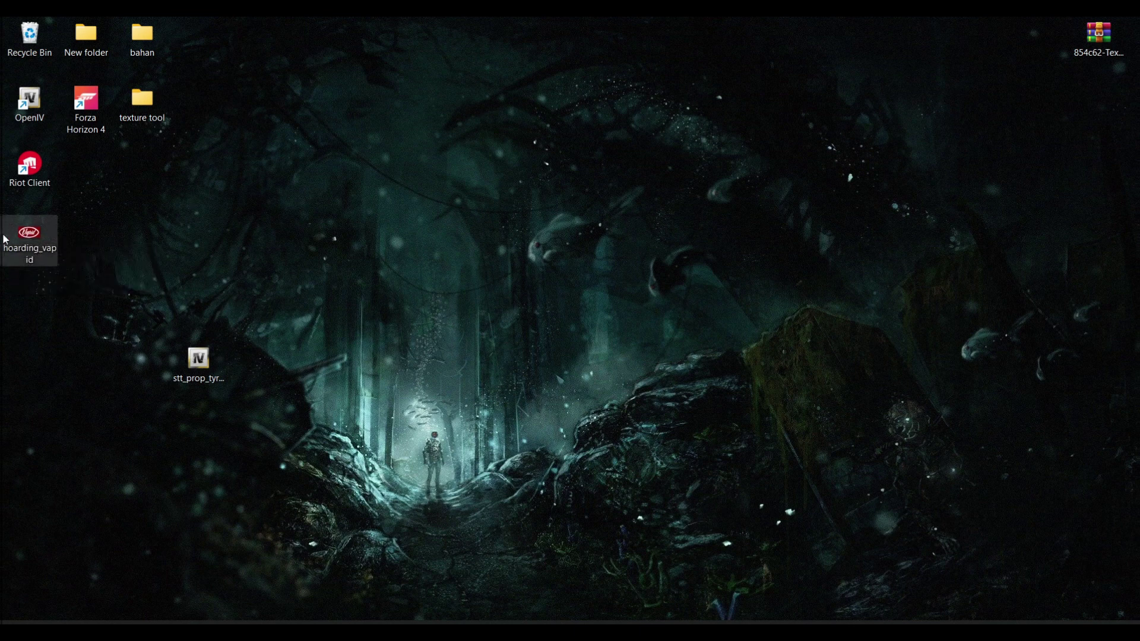
Check the file type in the properties of the exported hoarding_vapid file, then close them.
right_click(33, 249)
left_click(91, 443)
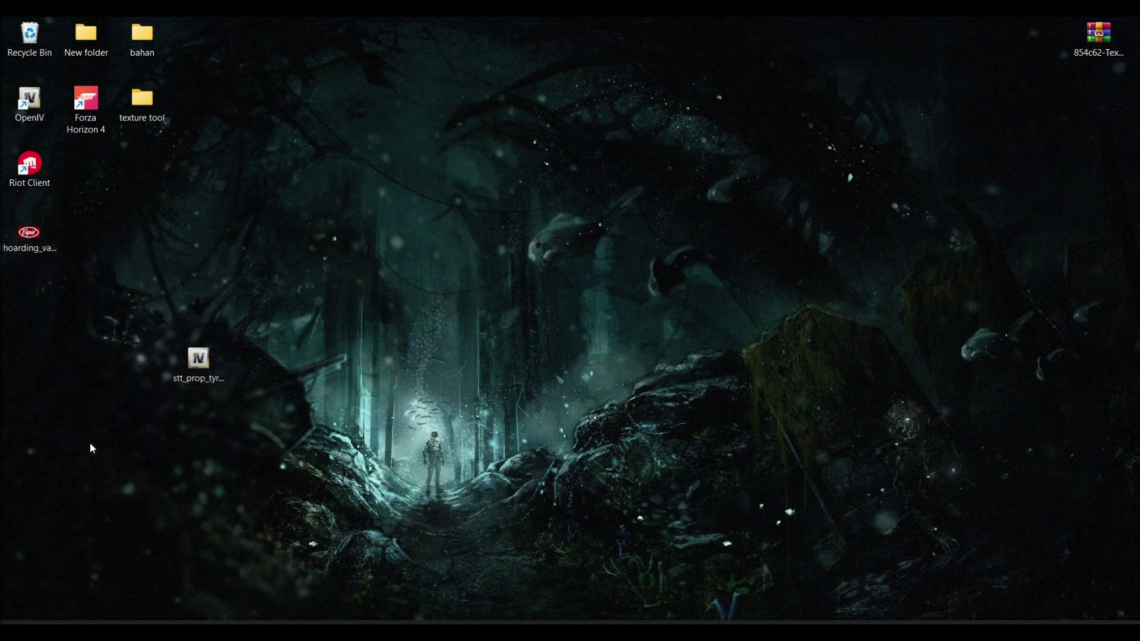
left_click(147, 432)
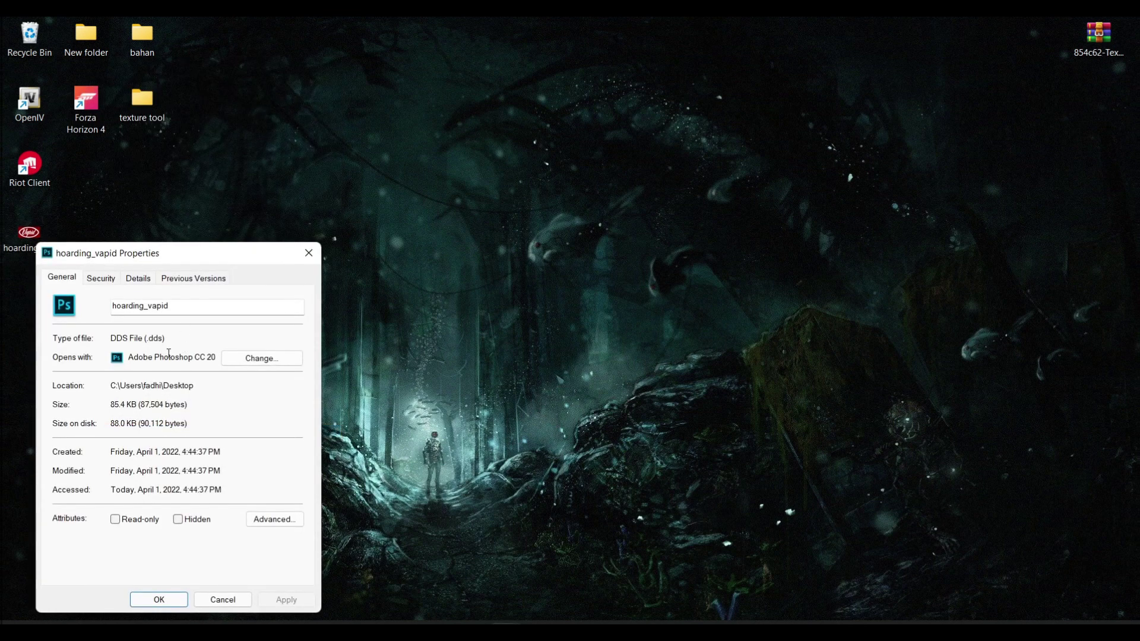
left_click_drag(112, 339, 160, 337)
left_click(308, 252)
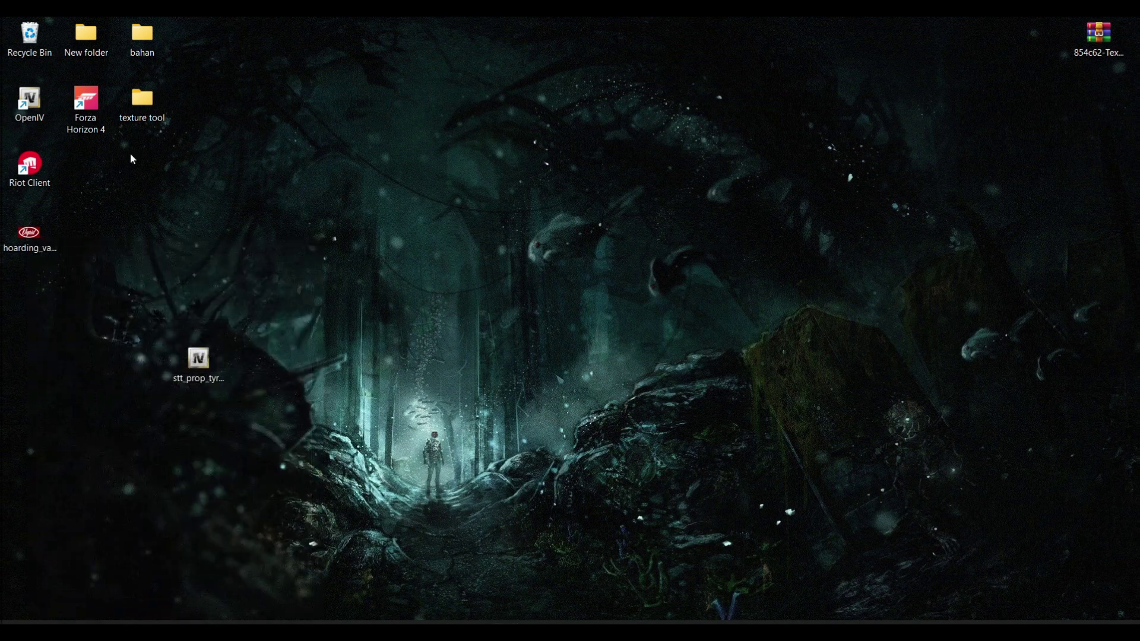
Open the exported hoarding_vapid texture in Adobe Photoshop CC 2019 and activate the Move tool.
left_click(28, 234)
right_click(28, 233)
mouse_move(140, 299)
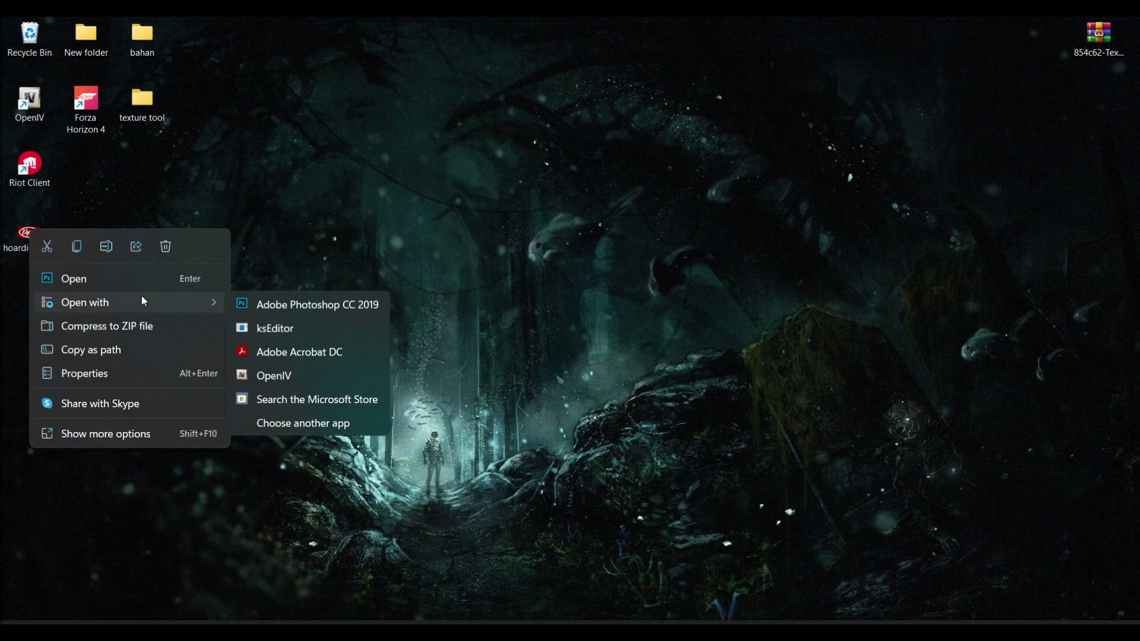
left_click(356, 305)
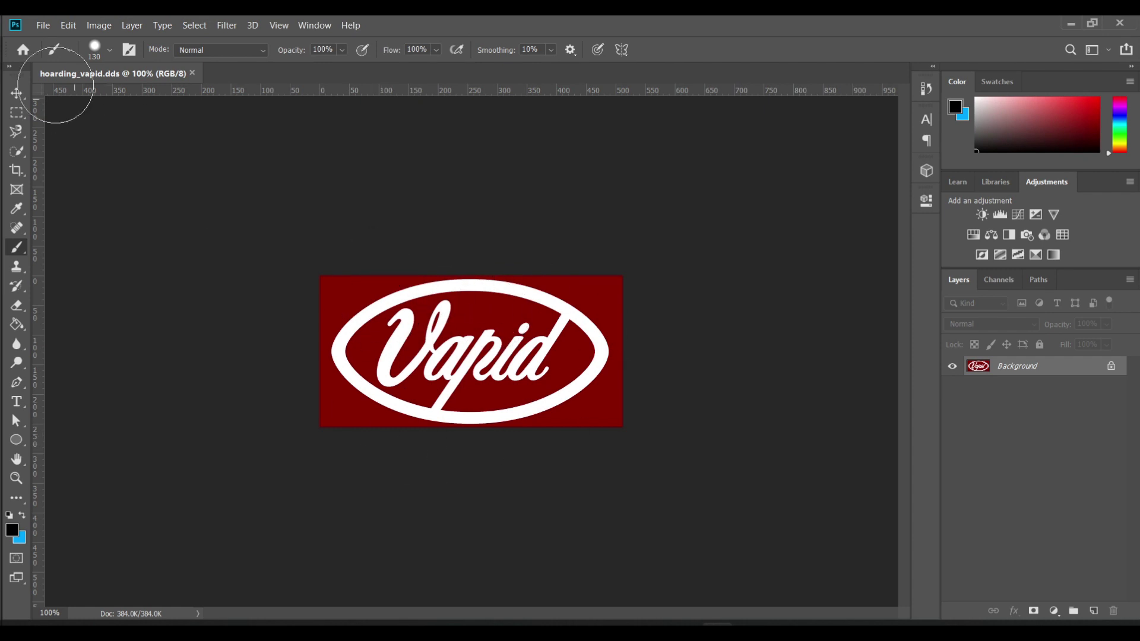
left_click(43, 27)
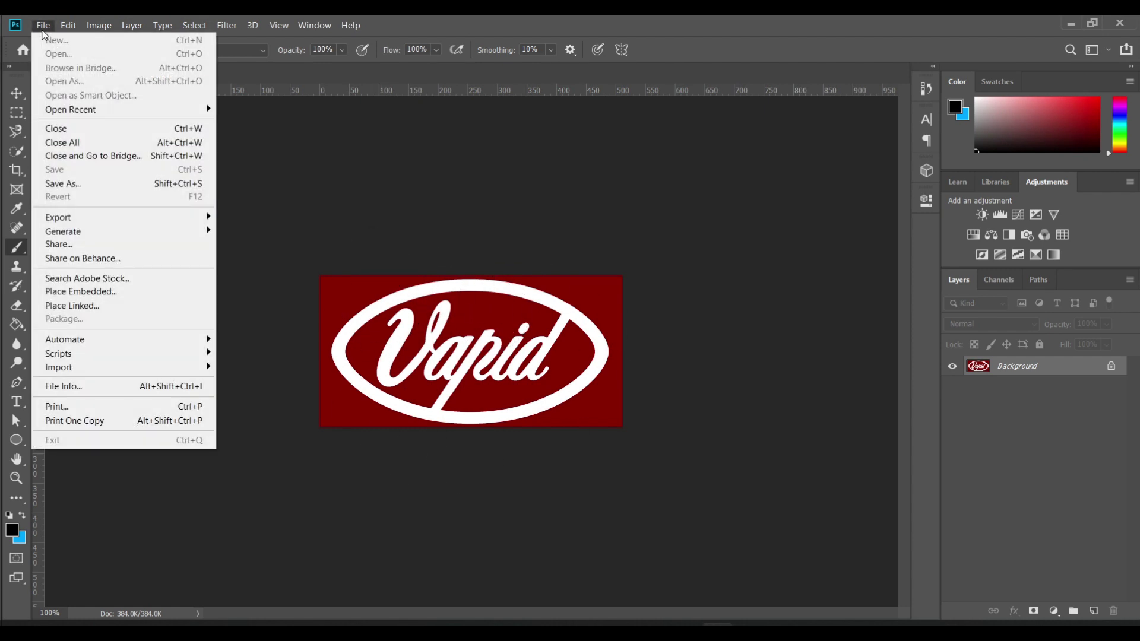
left_click(330, 142)
left_click(16, 92)
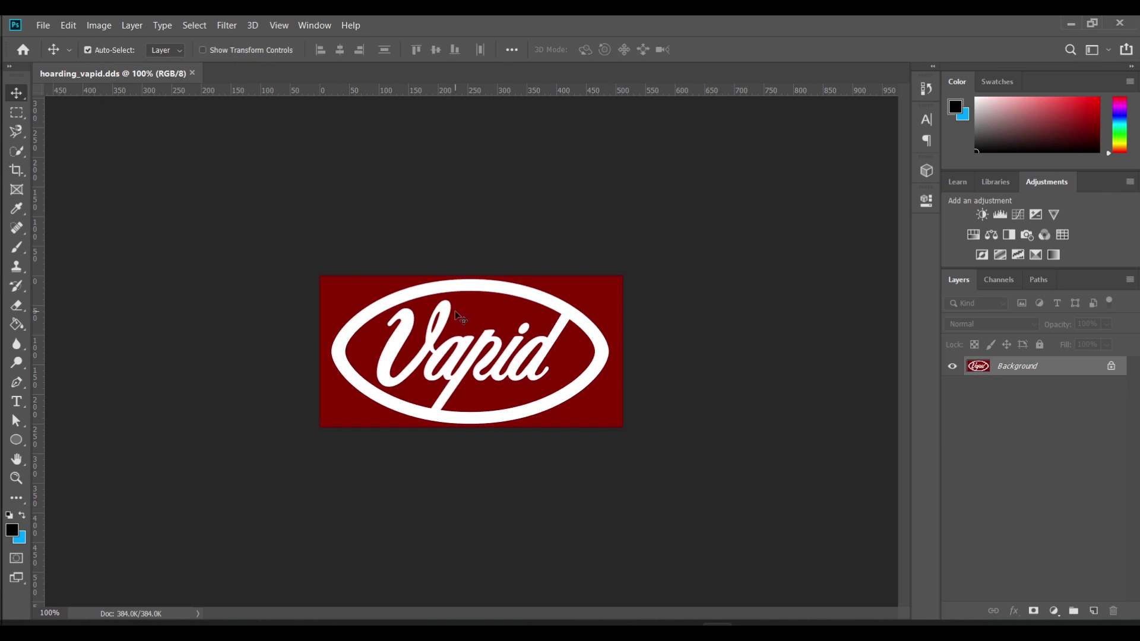
Open the GTA, LOGO HOLLIEBOY and logo2 images from the desktop's bahan folder and look through the open documents.
left_click(43, 25)
mouse_move(67, 27)
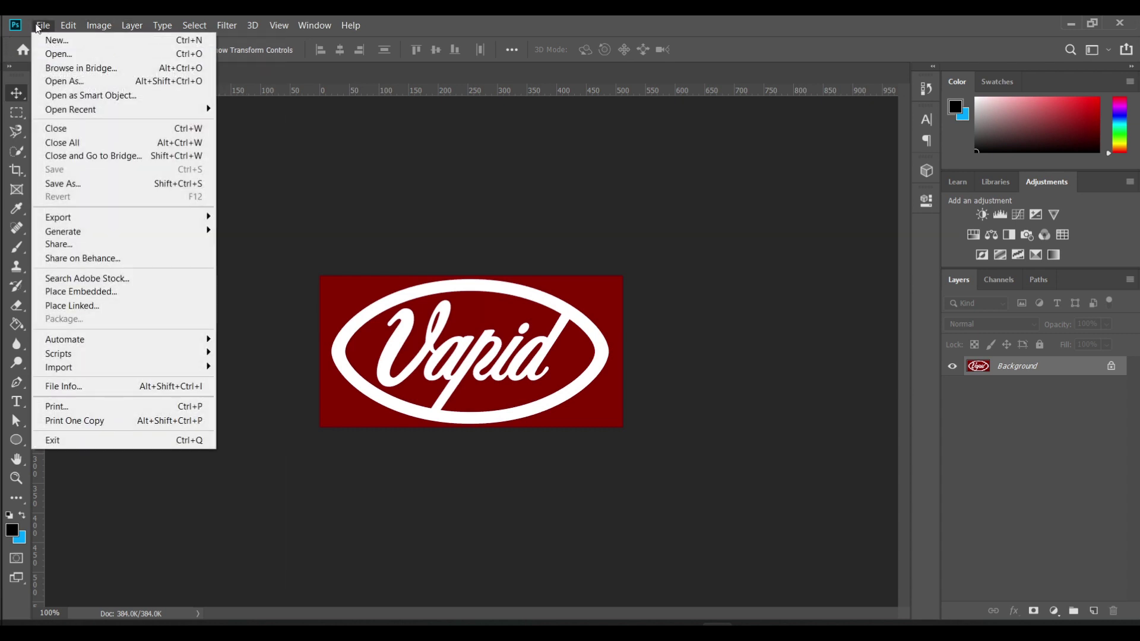
left_click(67, 54)
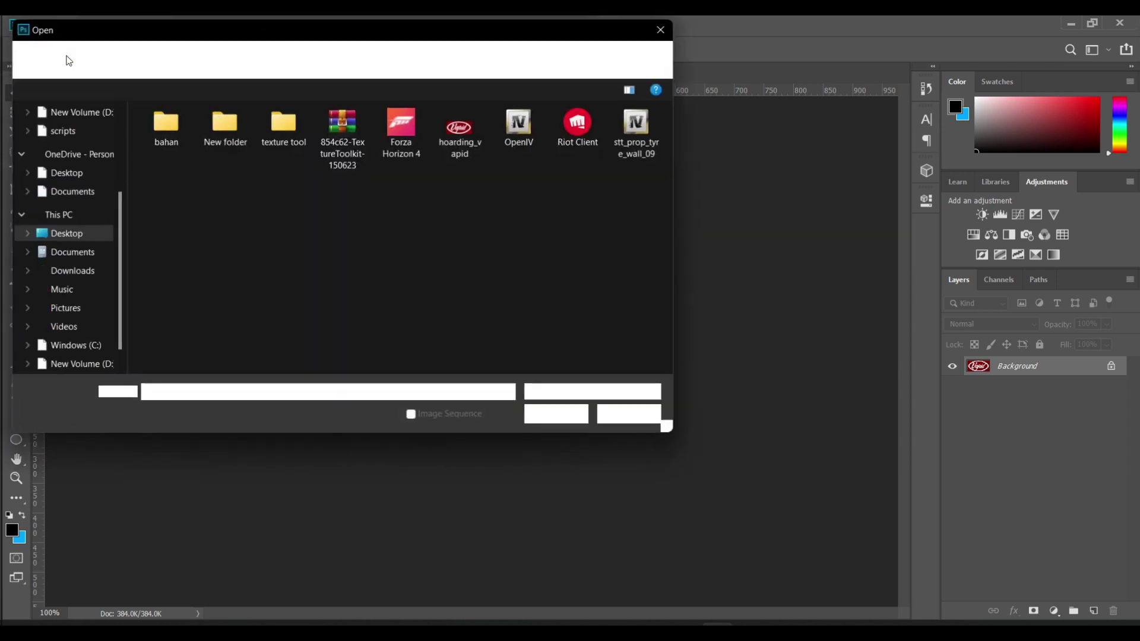
double_click(173, 140)
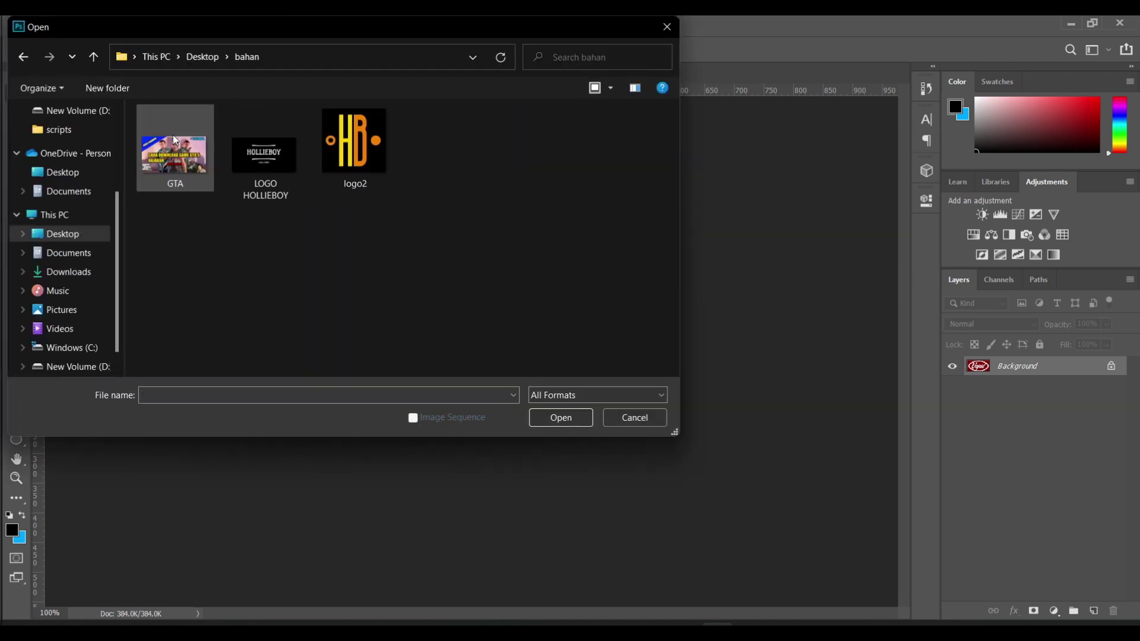
left_click_drag(485, 253, 138, 106)
left_click(561, 418)
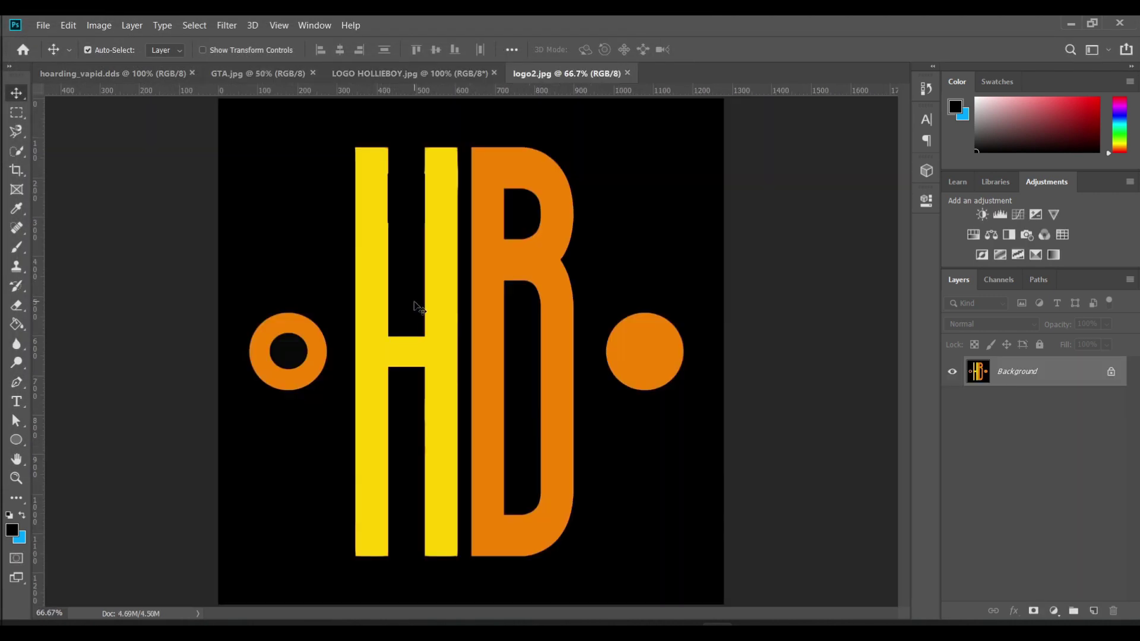
left_click(422, 74)
left_click(243, 77)
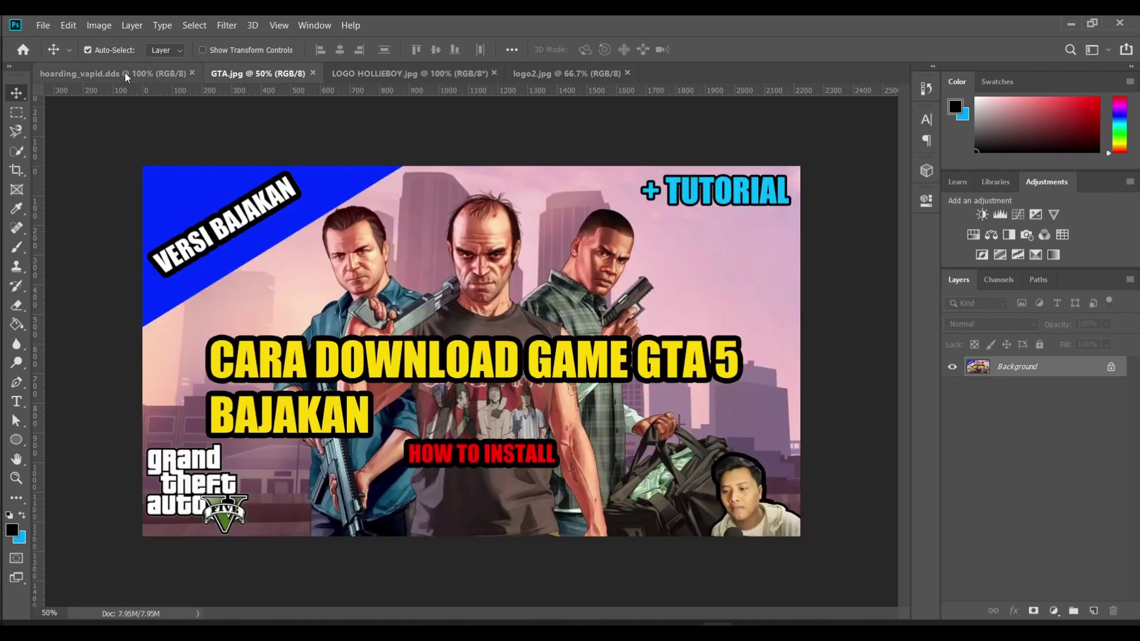
left_click(124, 74)
Marquee-select nearly all of the HB logo image in logo2.jpg and move it into the hoarding_vapid.dds document.
left_click(558, 76)
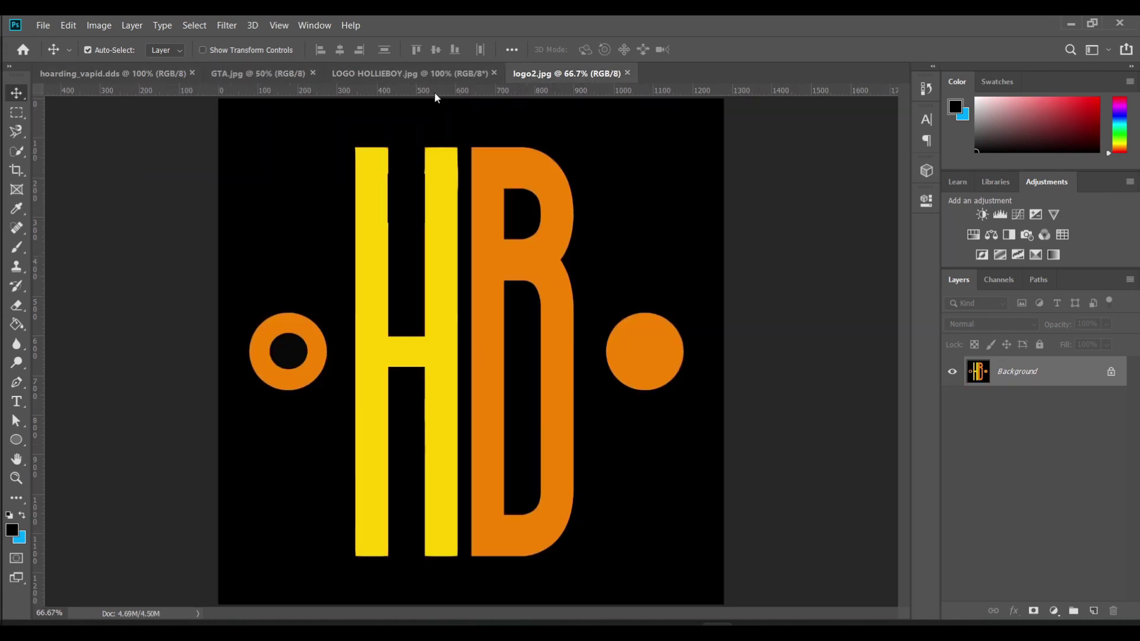
left_click(16, 112)
left_click_drag(219, 117, 755, 593)
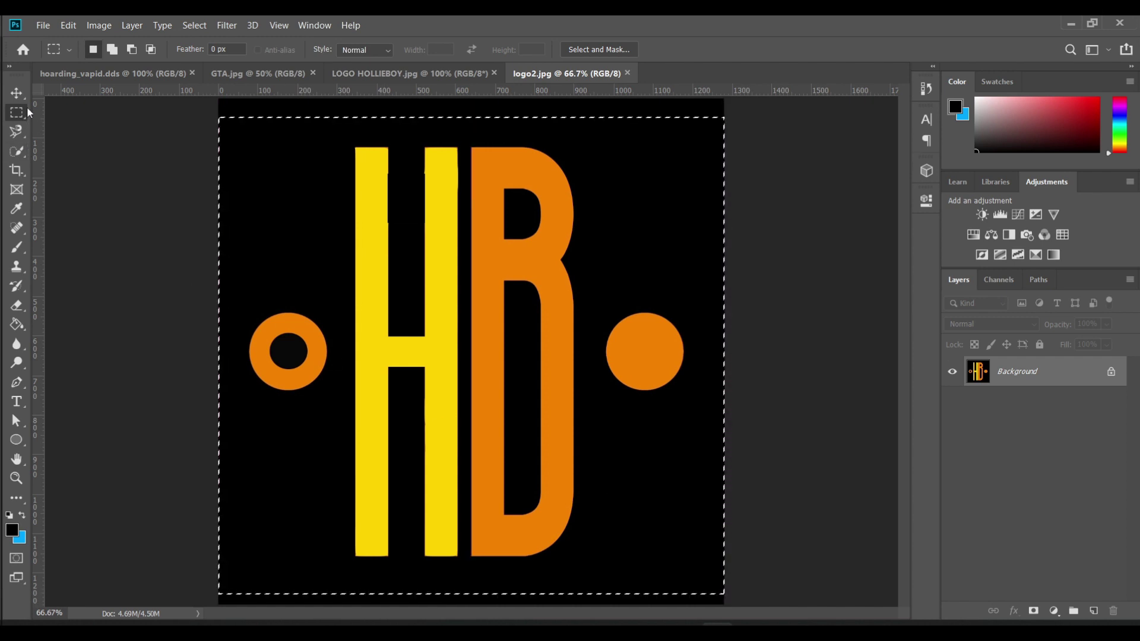
left_click(16, 93)
left_click_drag(416, 213, 140, 105)
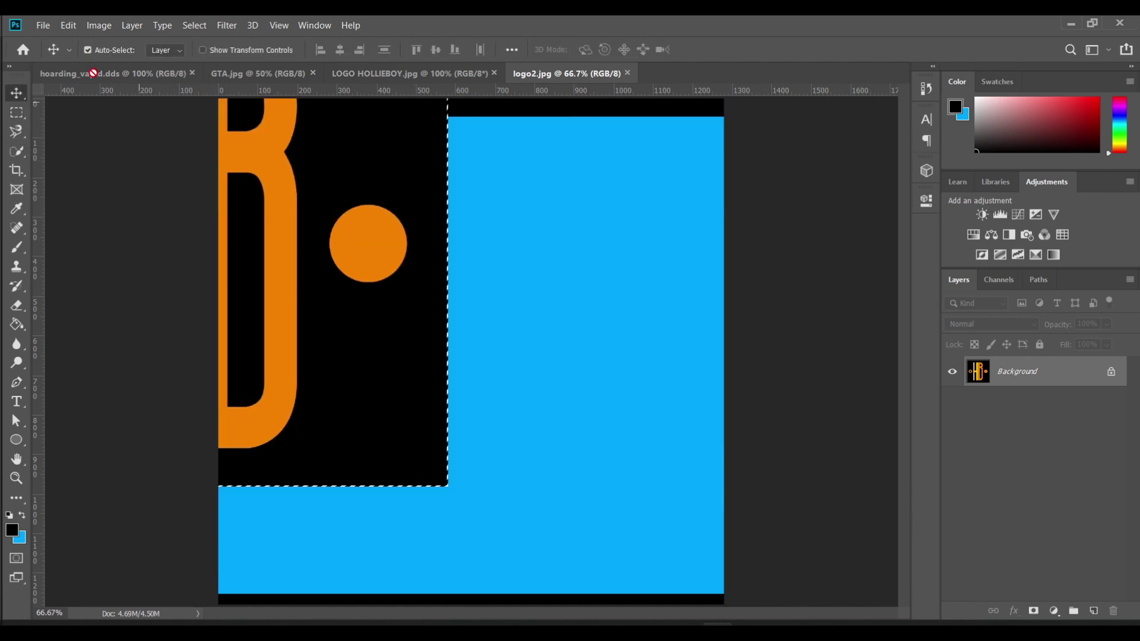
left_click_drag(93, 72, 479, 398)
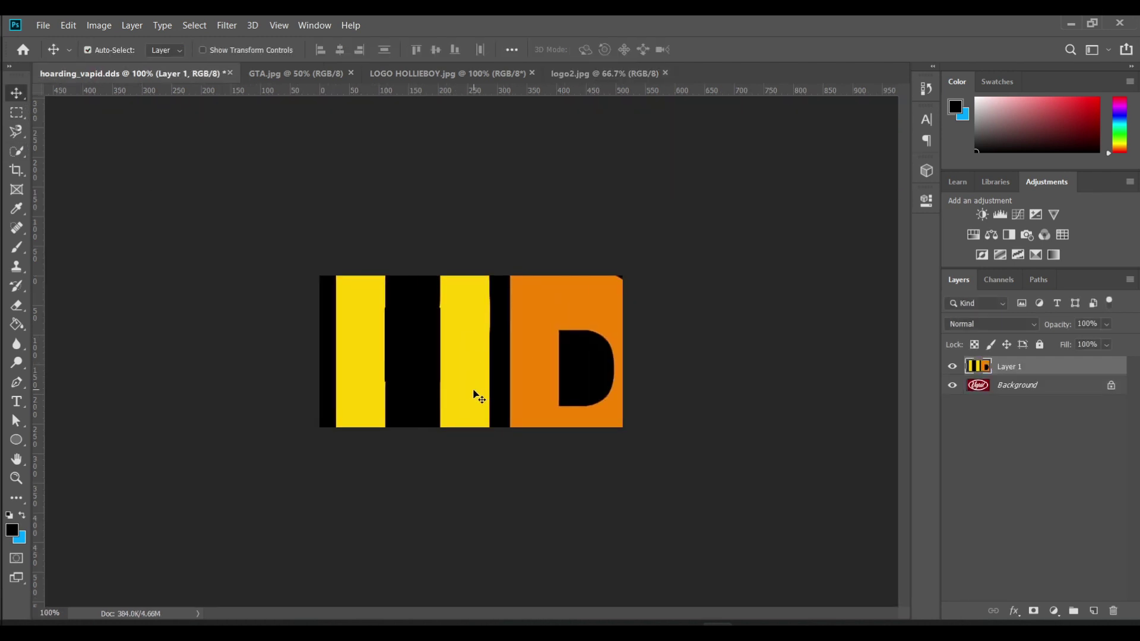
Scale the HB logo layer proportionally to about 21% and centre it on the hoarding_vapid canvas.
key("ctrl+t")
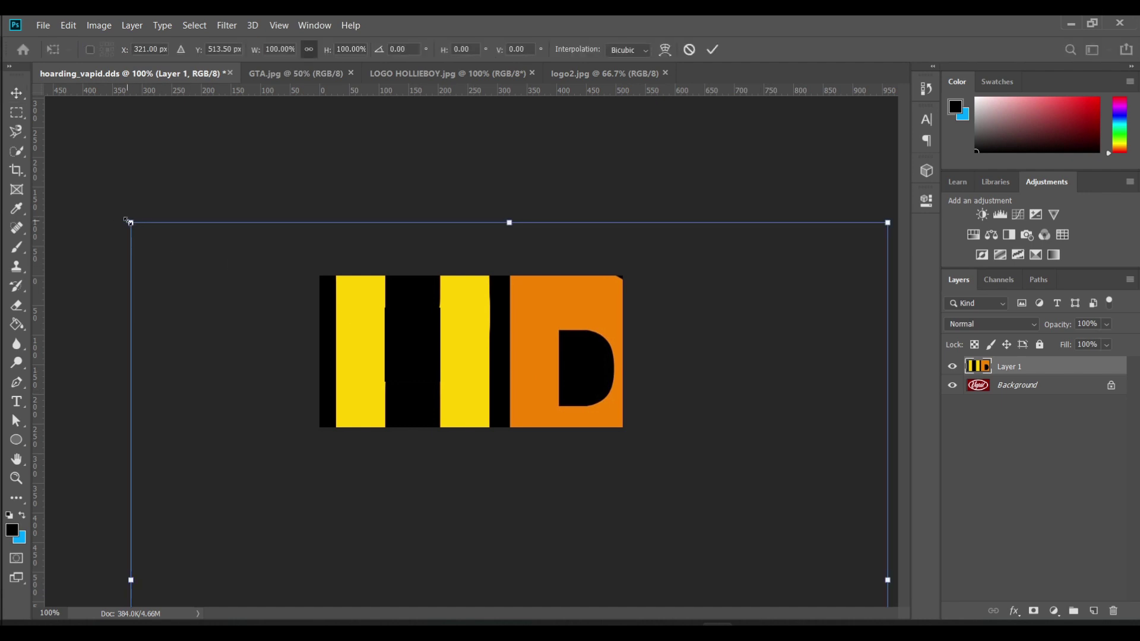
left_click_drag(126, 221, 457, 399)
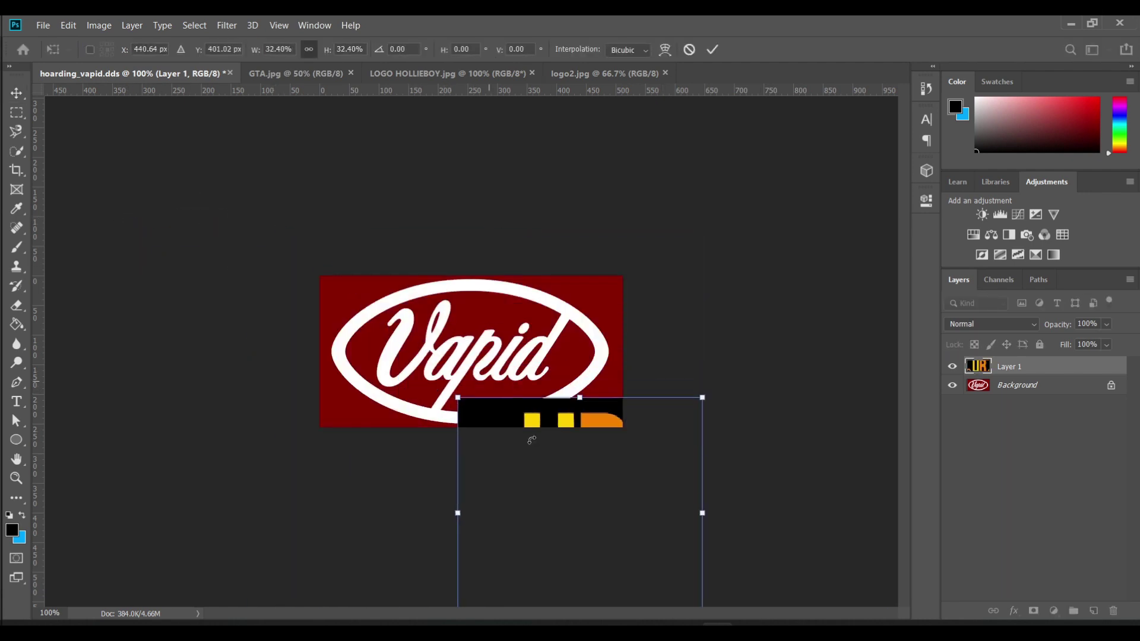
left_click_drag(529, 437, 425, 366)
left_click_drag(330, 233, 397, 297)
left_click_drag(443, 355, 428, 332)
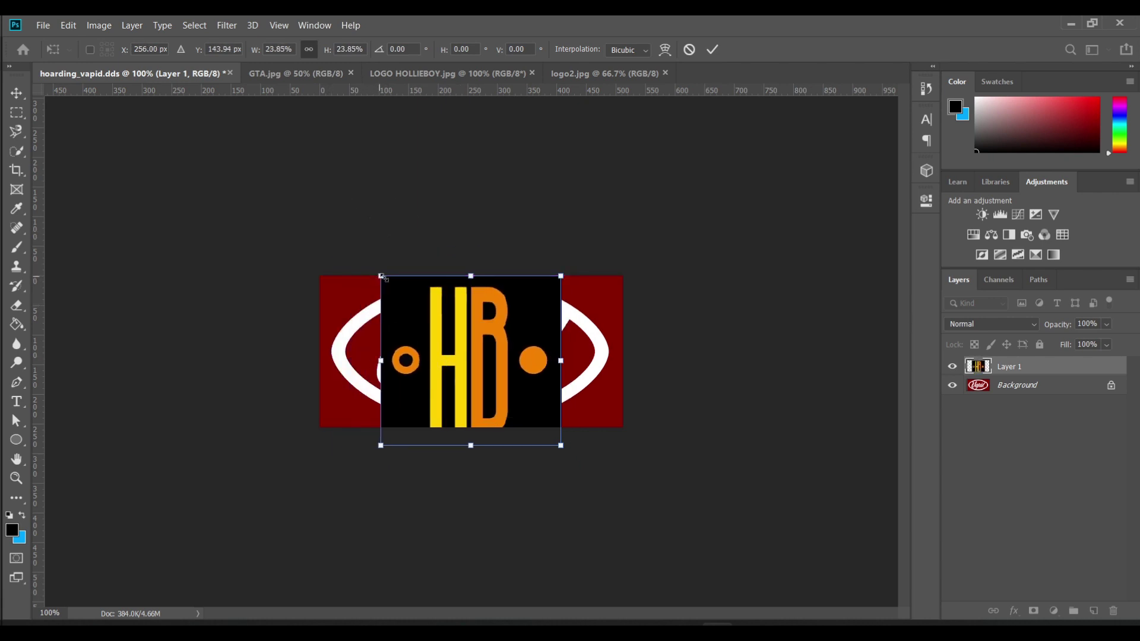
left_click_drag(381, 276, 402, 298)
left_click_drag(466, 385, 455, 365)
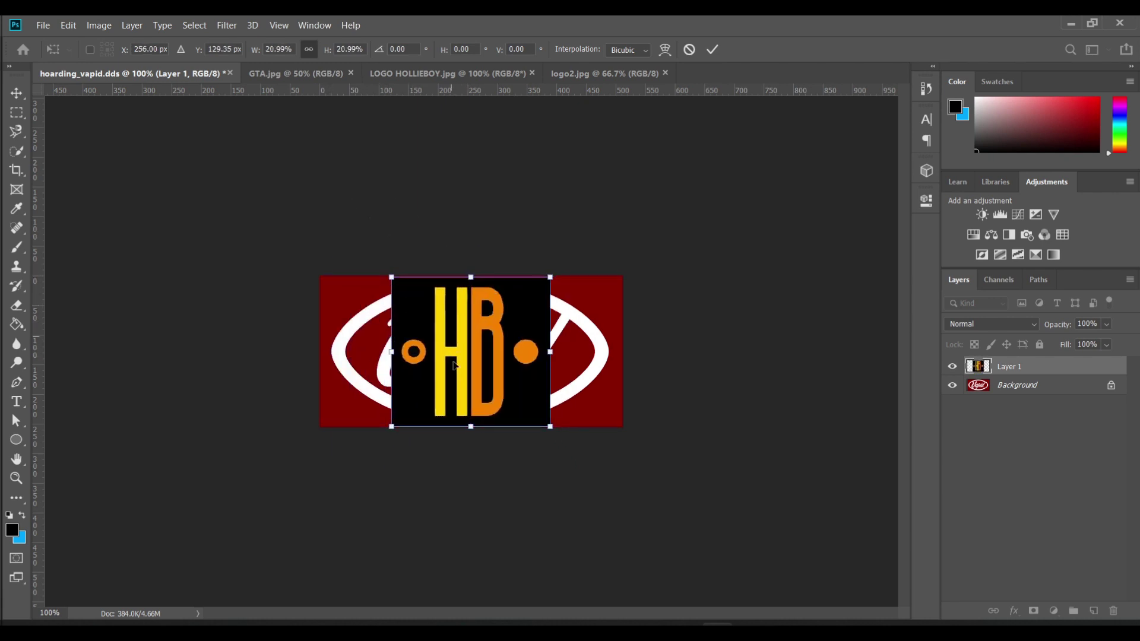
key("Return")
Paint the Background layer completely black with the Brush tool to cover the Vapid artwork, then reactivate the Move tool.
left_click(1018, 386)
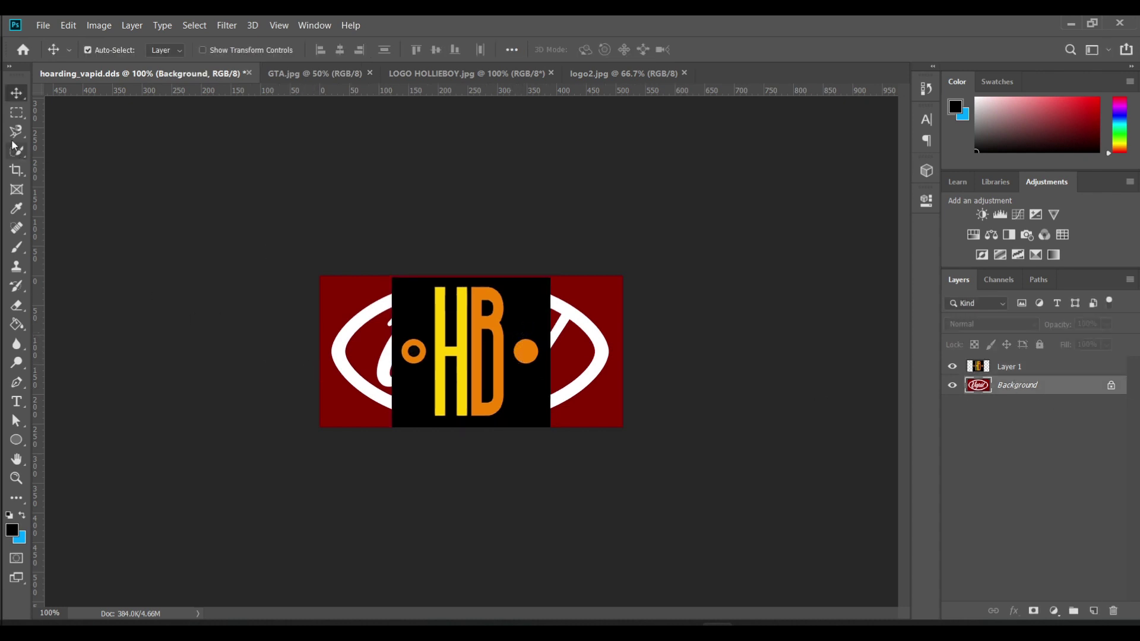
left_click(16, 209)
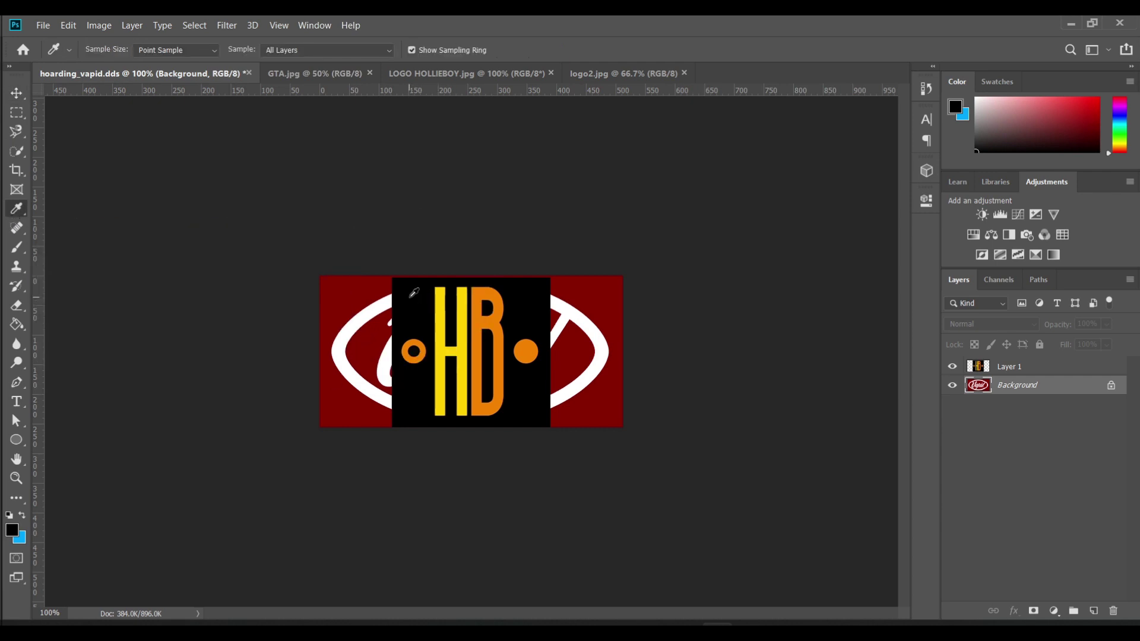
left_click(16, 247)
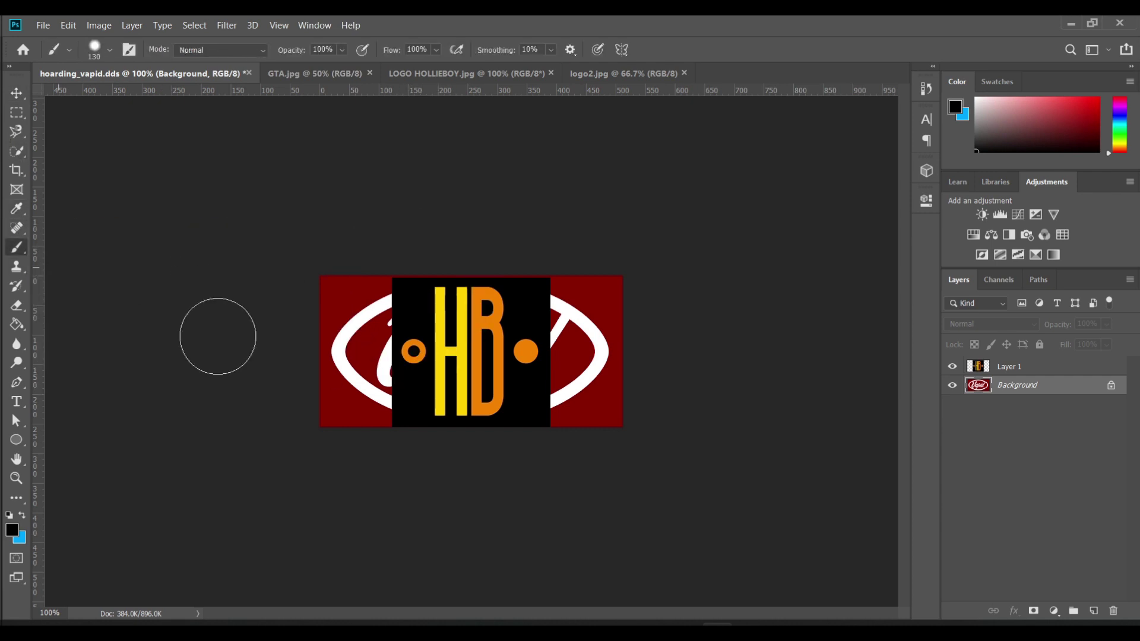
mouse_move(335, 389)
left_mouse_down()
mouse_move(351, 285)
mouse_move(382, 343)
mouse_move(594, 307)
mouse_move(554, 394)
mouse_move(620, 265)
mouse_move(641, 322)
left_mouse_up()
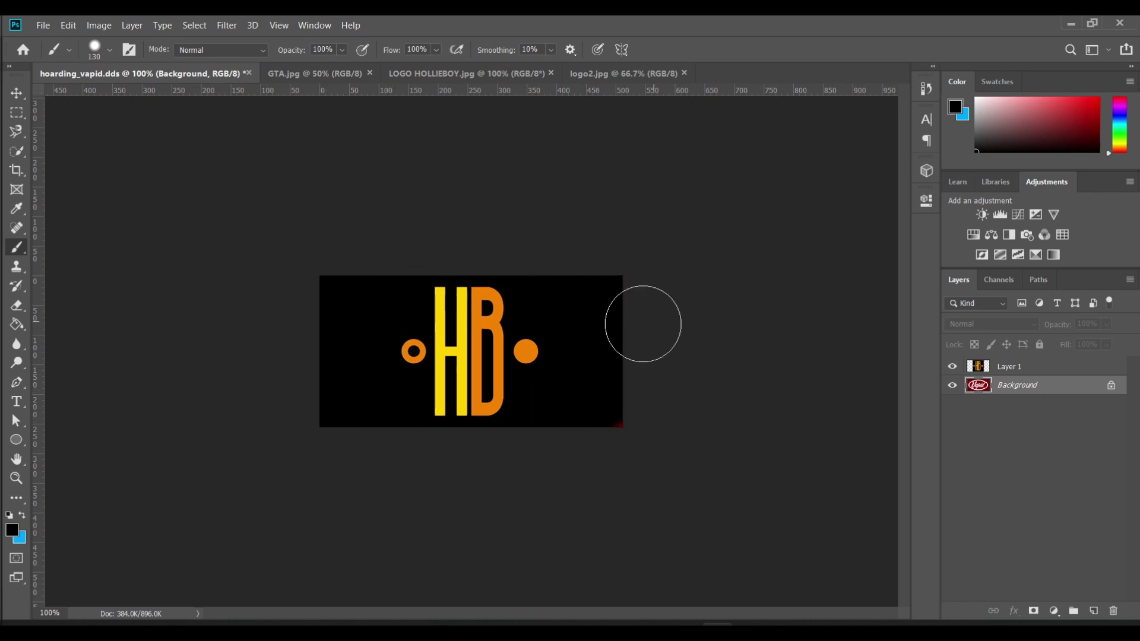
left_click_drag(312, 286, 667, 402)
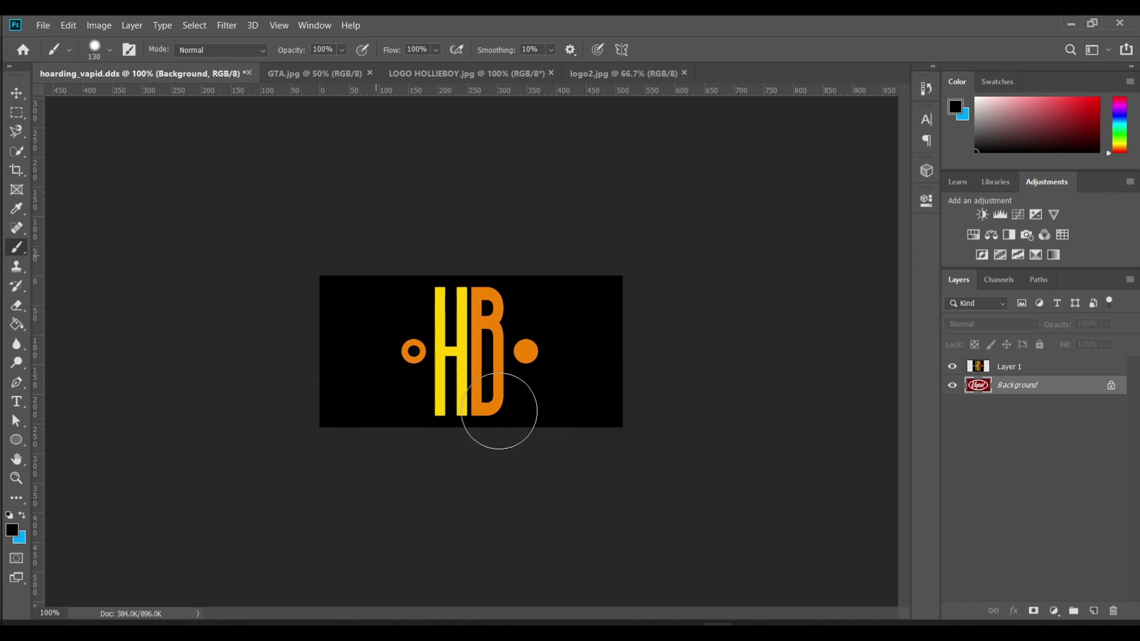
left_click(16, 92)
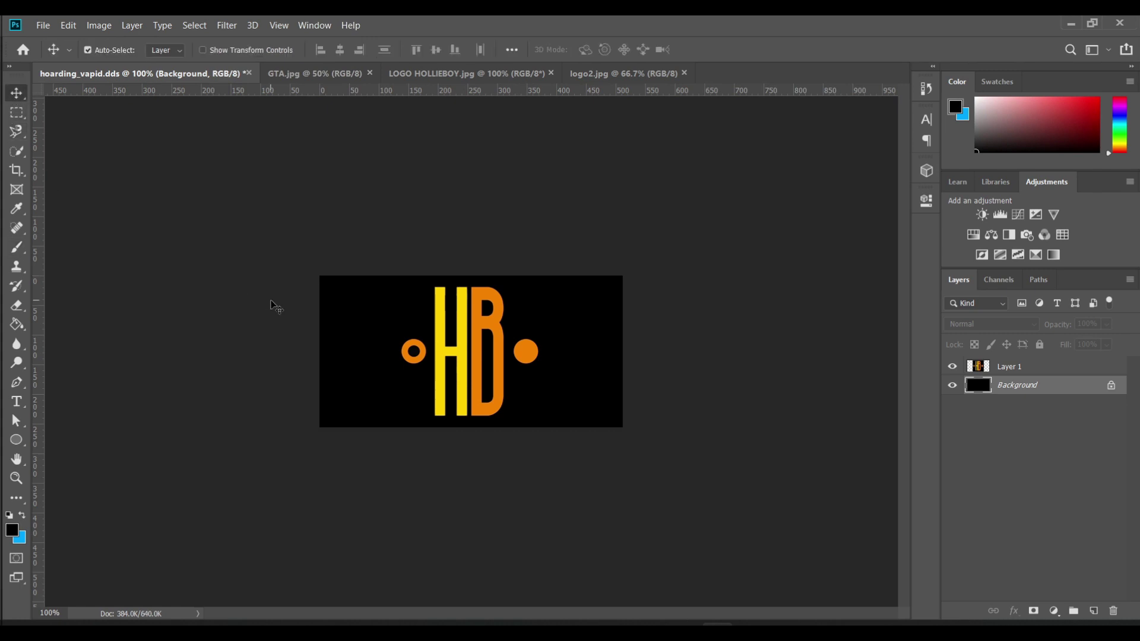
Save the edited texture as a DDS file on the desktop, replacing the existing hoarding_vapid file.
left_click(41, 25)
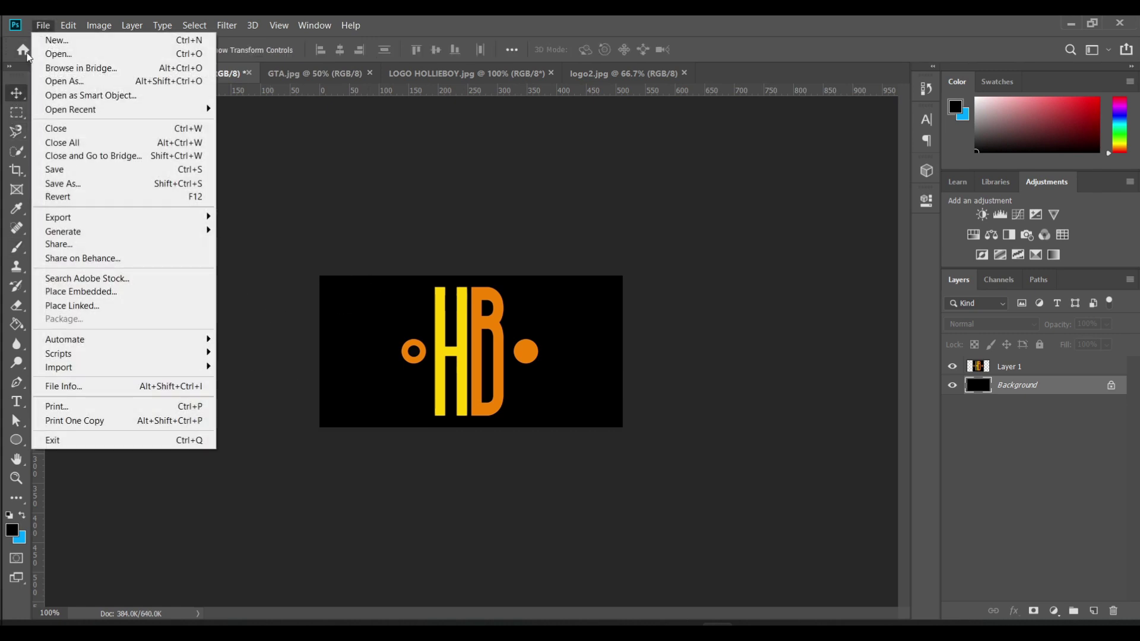
left_click(66, 185)
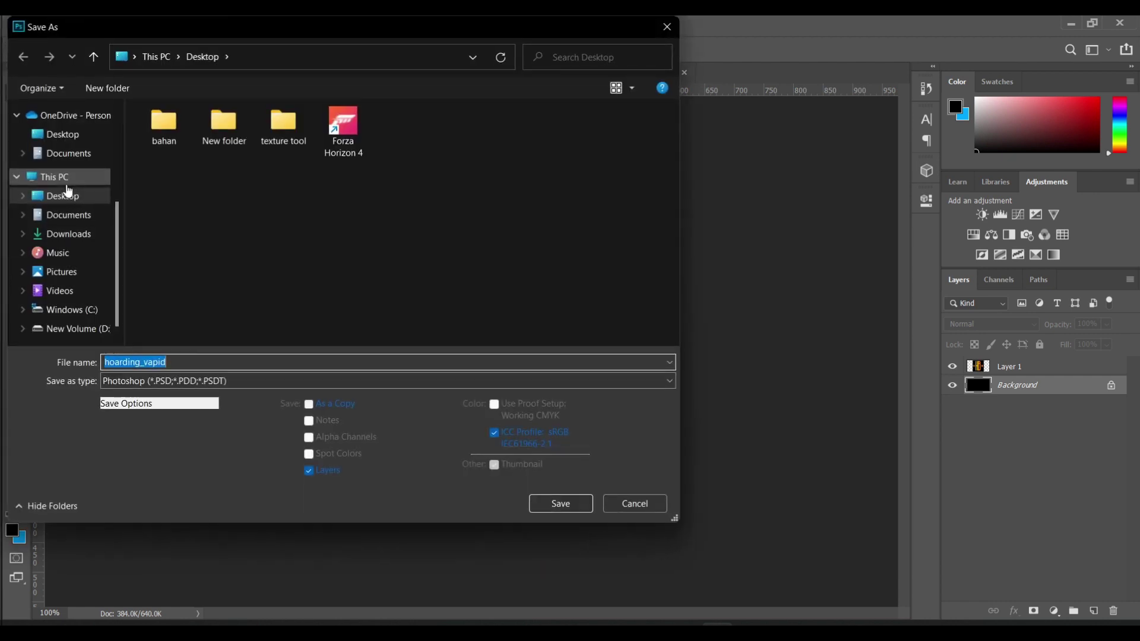
left_click(89, 195)
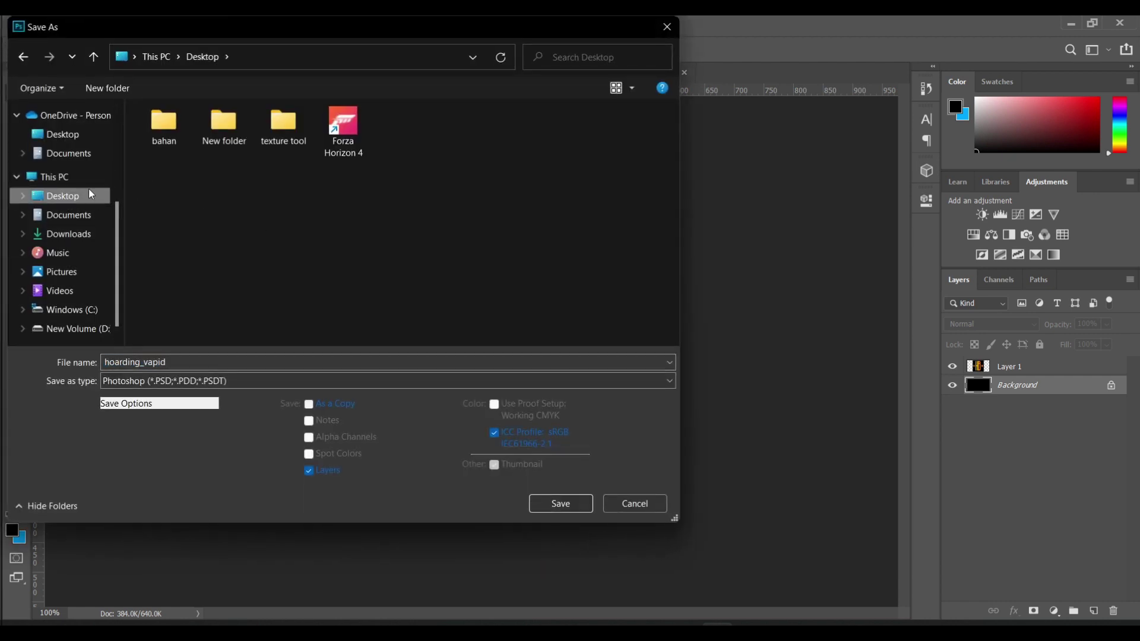
left_click(167, 385)
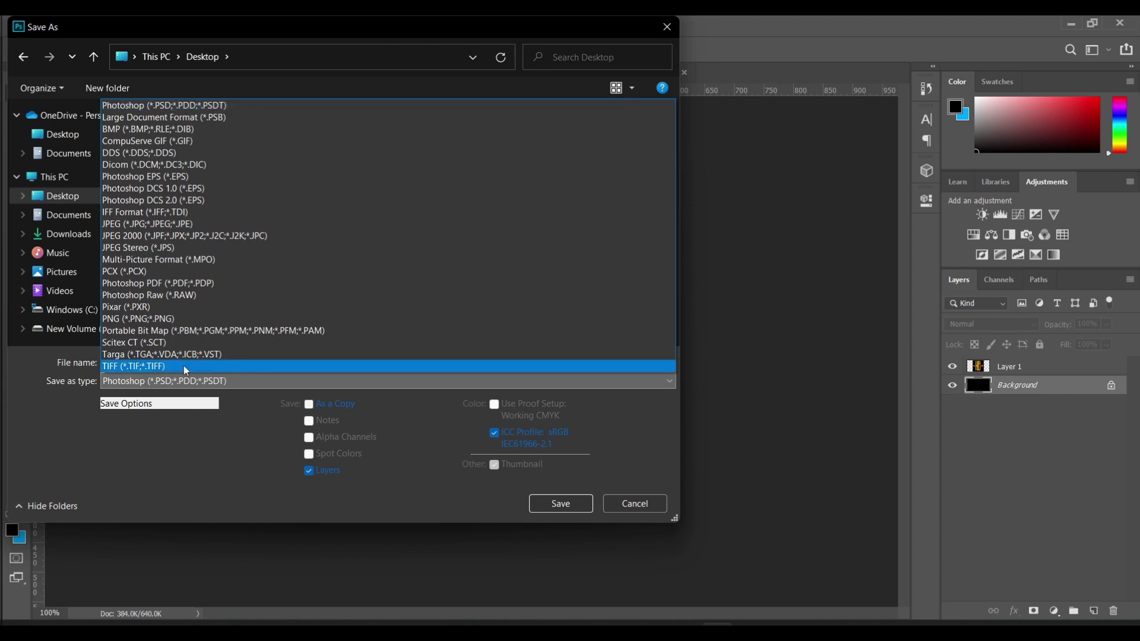
left_click(146, 157)
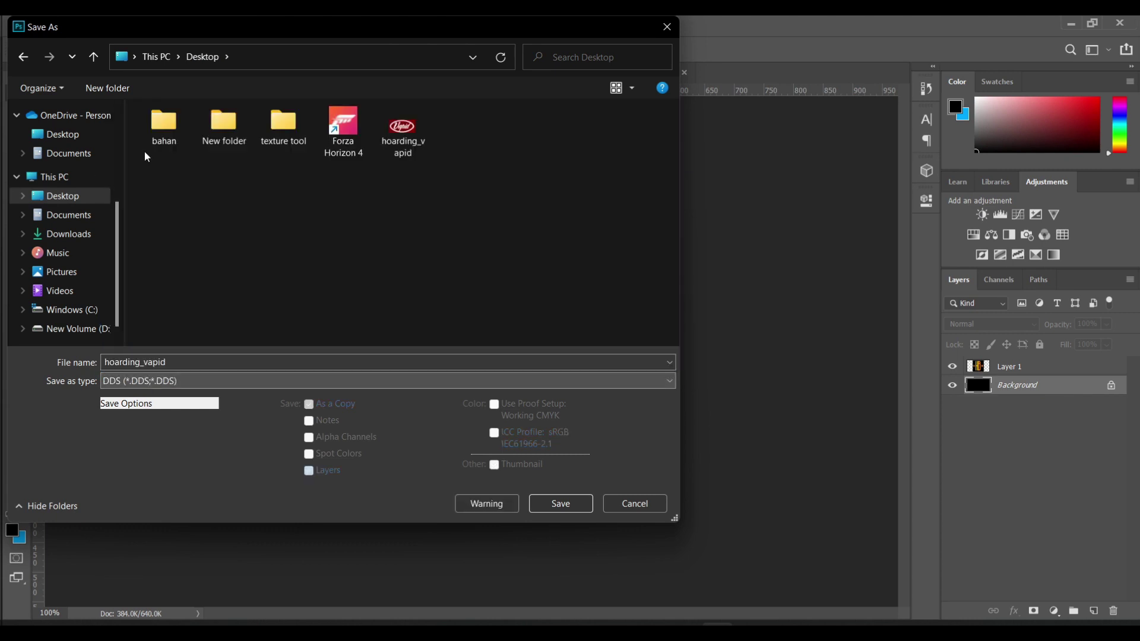
left_click(413, 141)
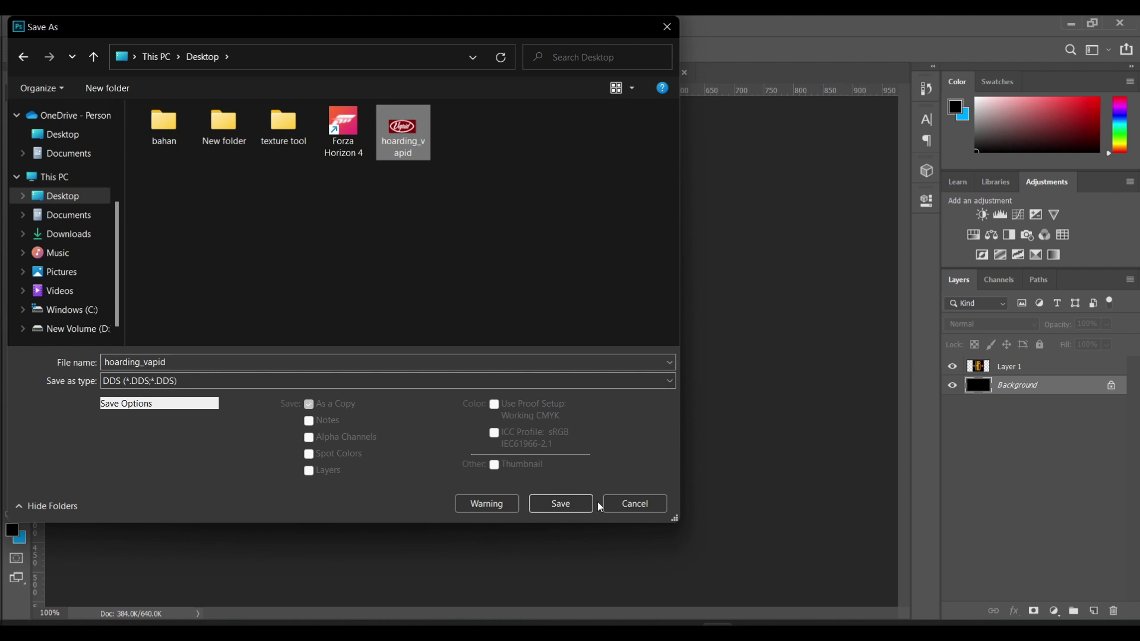
left_click(583, 508)
left_click(605, 327)
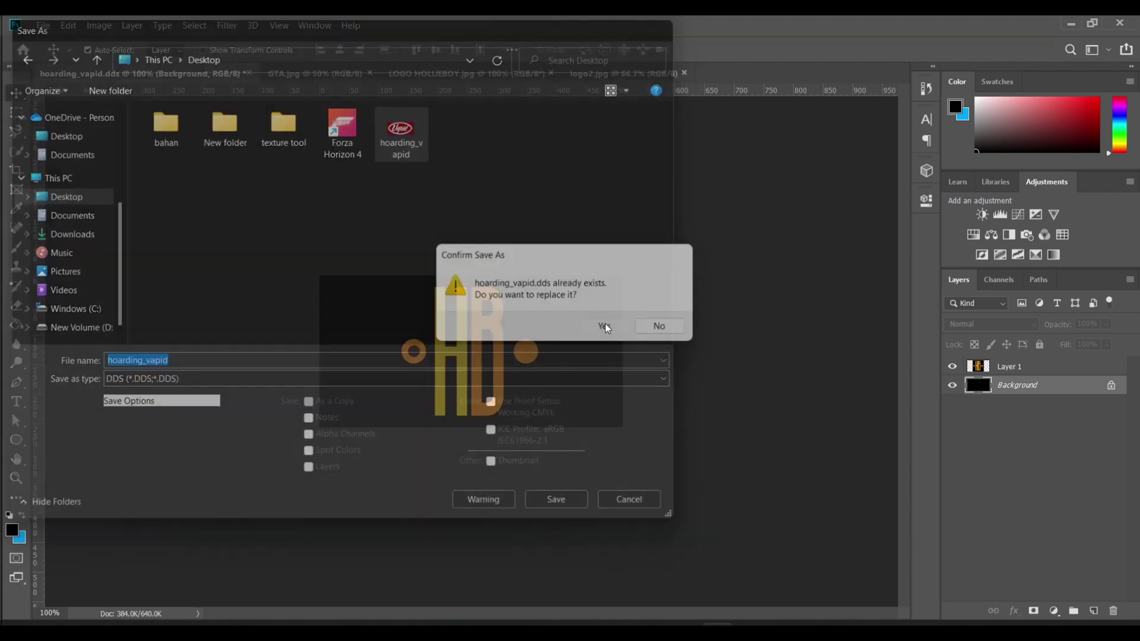
left_click(553, 446)
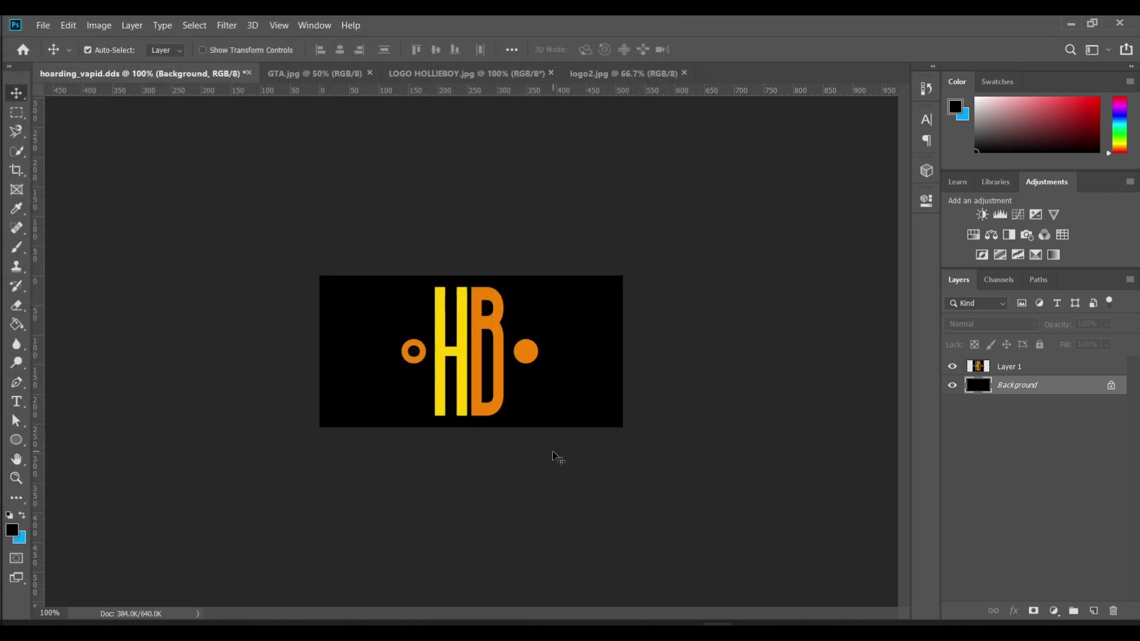
Switch to Texture Toolkit and import the edited hoarding_vapid DDS file from the desktop to replace the hoarding_vapid texture.
left_click(1071, 26)
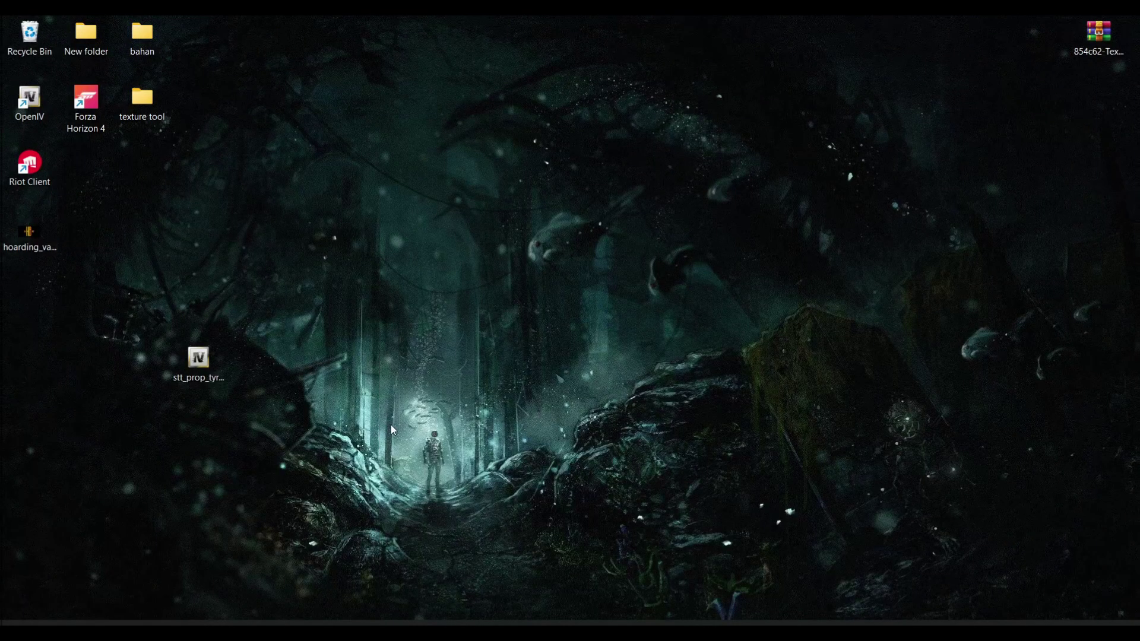
mouse_move(23, 240)
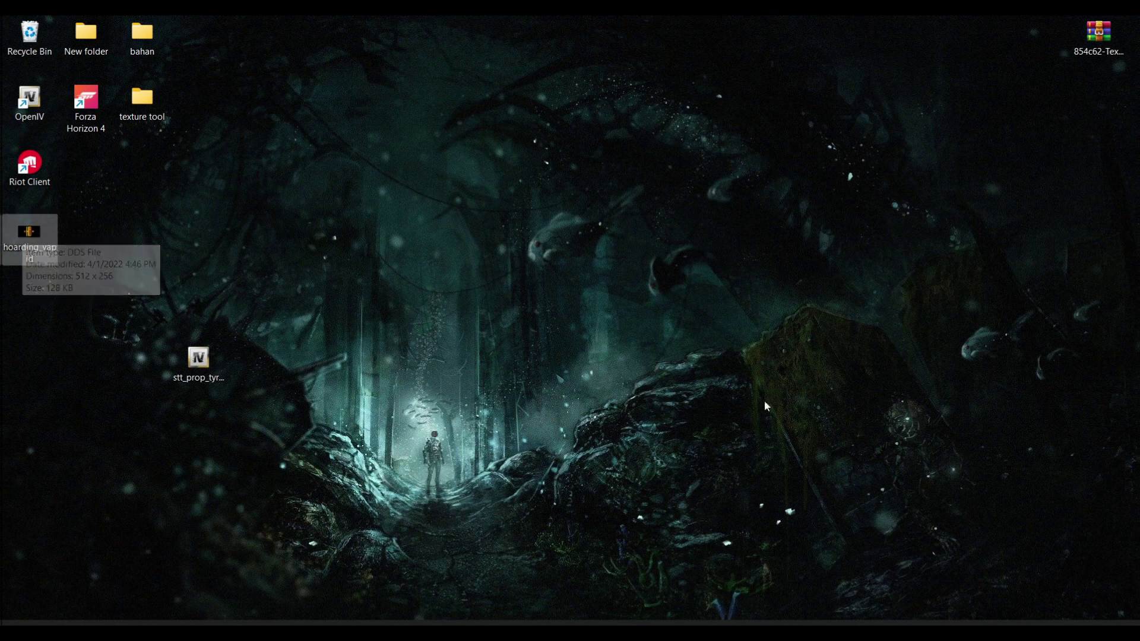
left_click(685, 630)
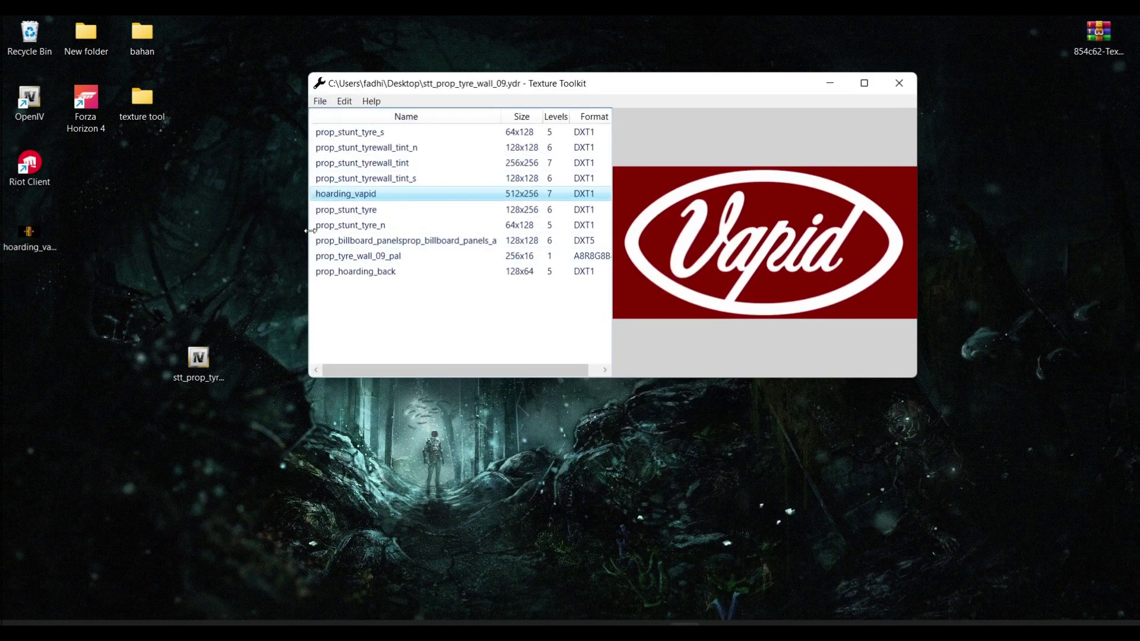
left_click(496, 209)
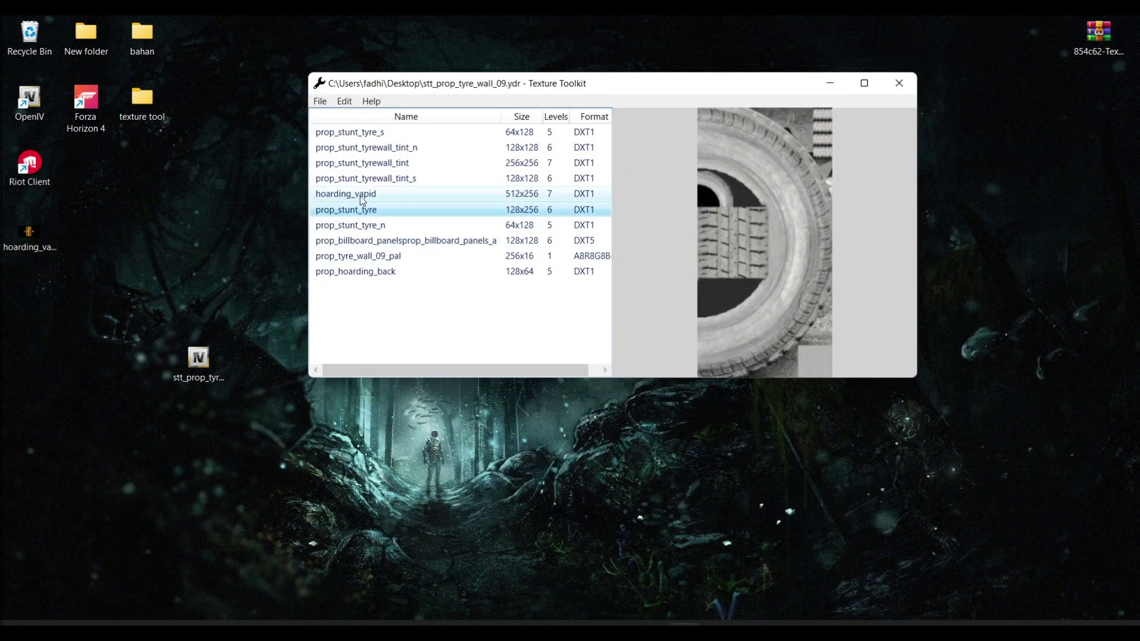
left_click(497, 194)
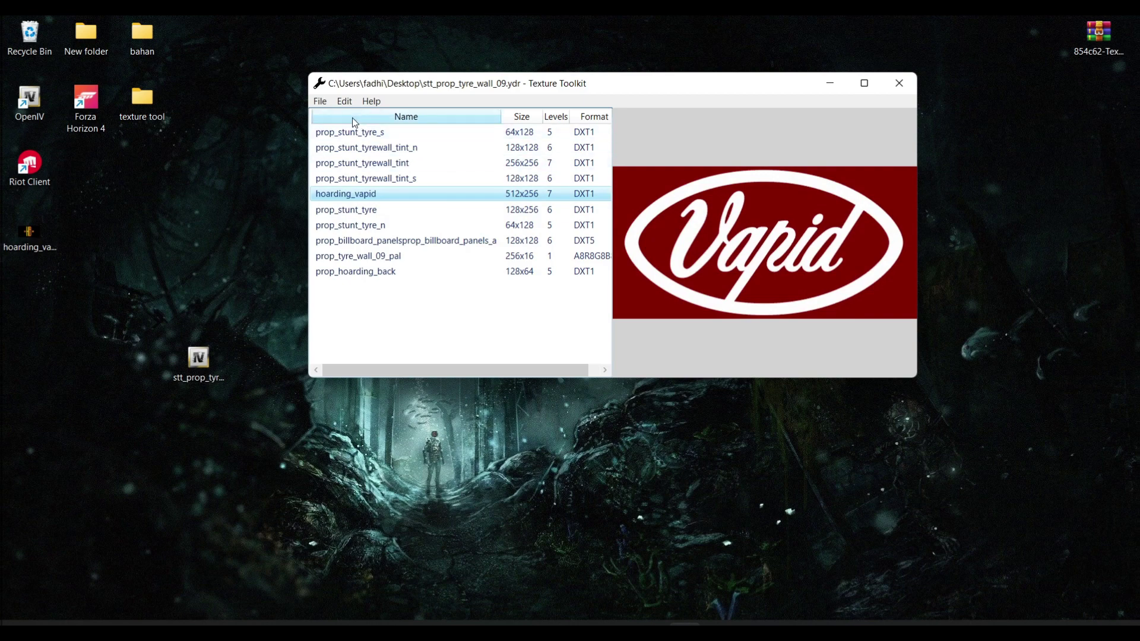
left_click(344, 101)
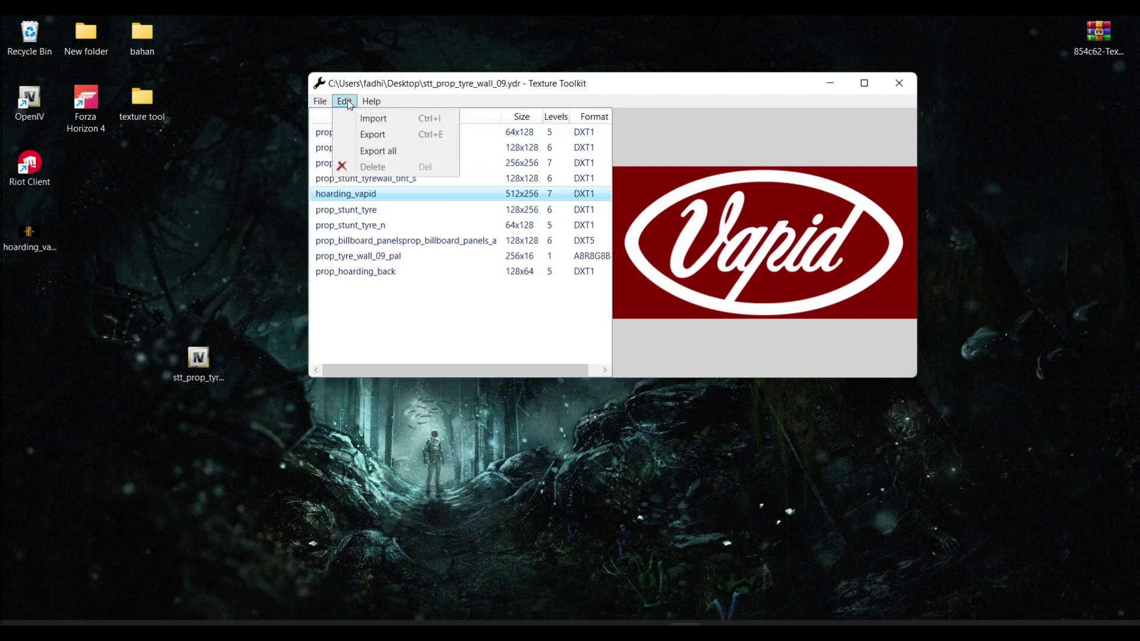
left_click(372, 119)
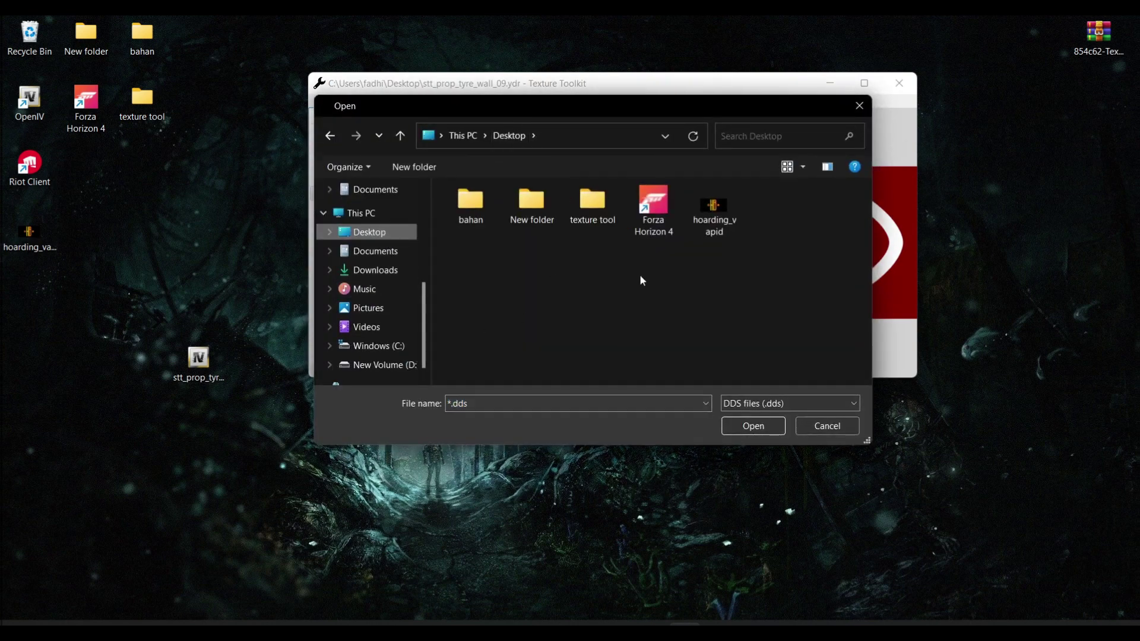
left_click(709, 223)
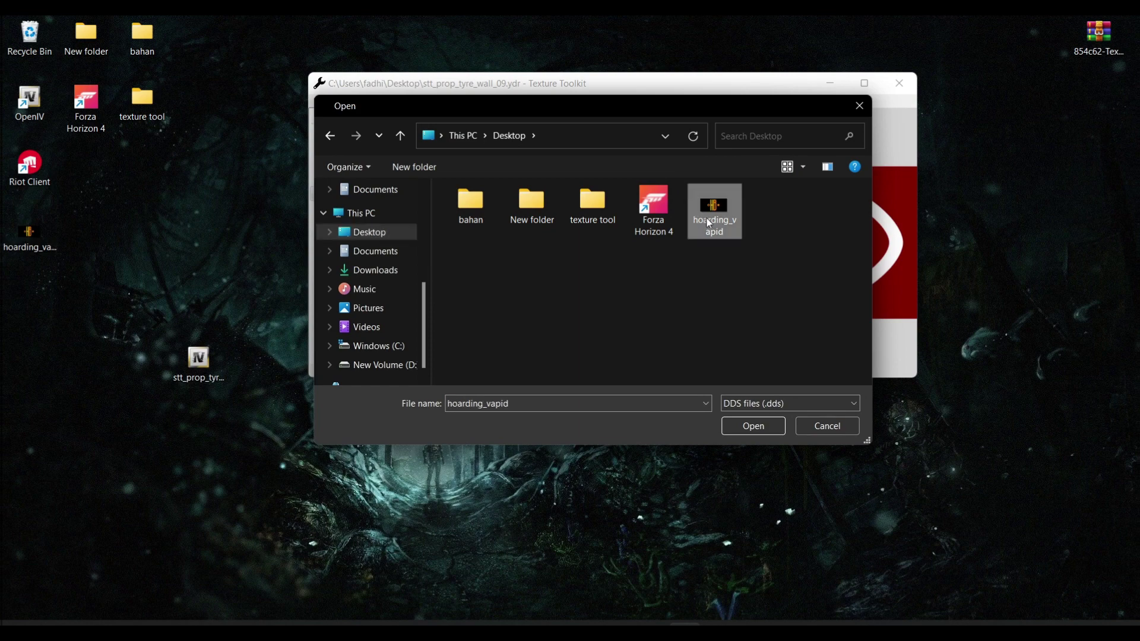
left_click(755, 426)
left_click(407, 194)
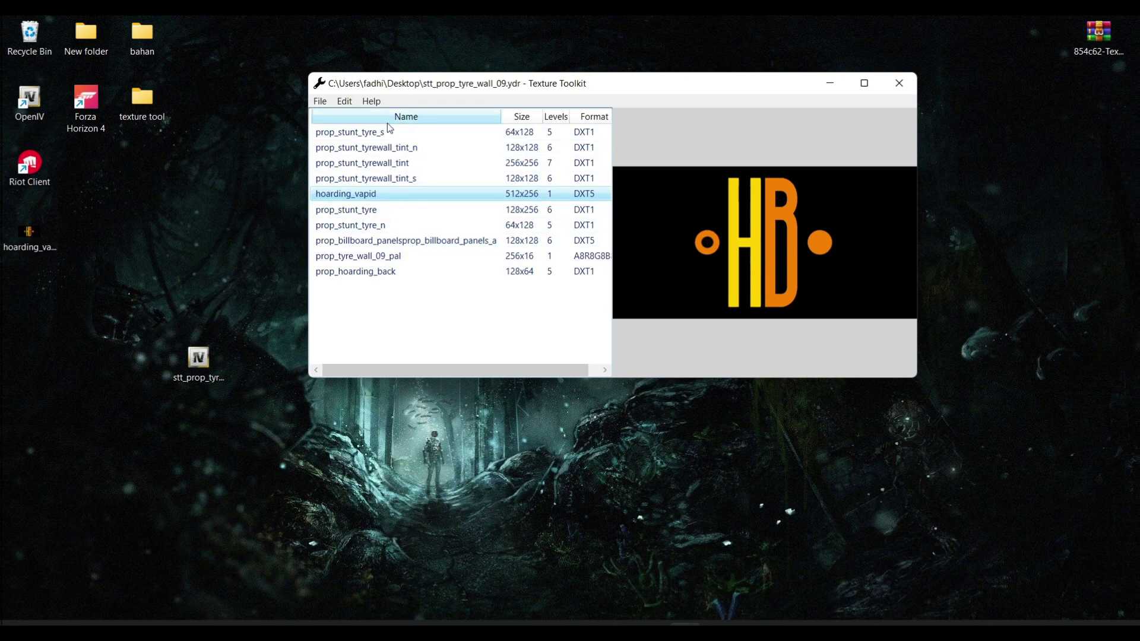
Save the edited model to the desktop as stt_prop_tyre_wall_09, replacing the existing file.
left_click(320, 102)
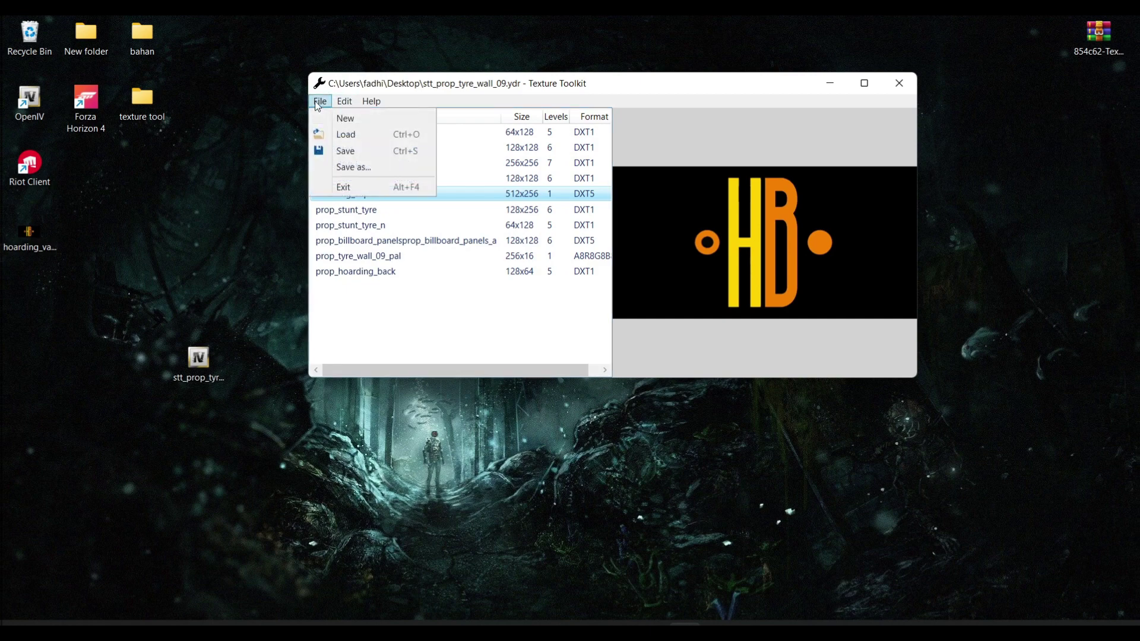
left_click(349, 168)
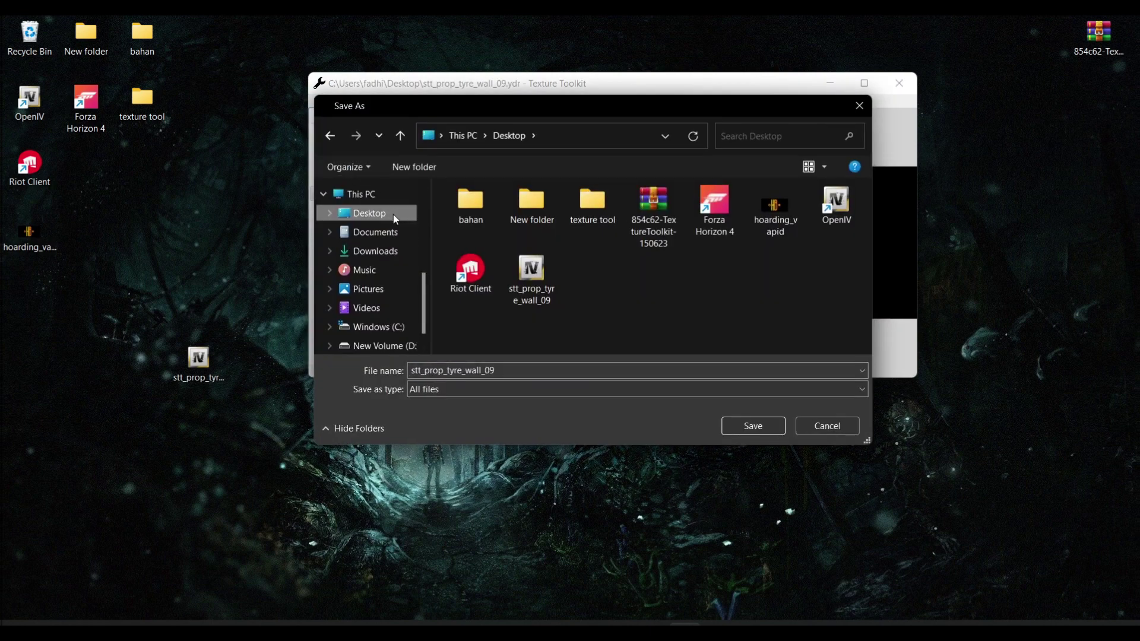
left_click(536, 271)
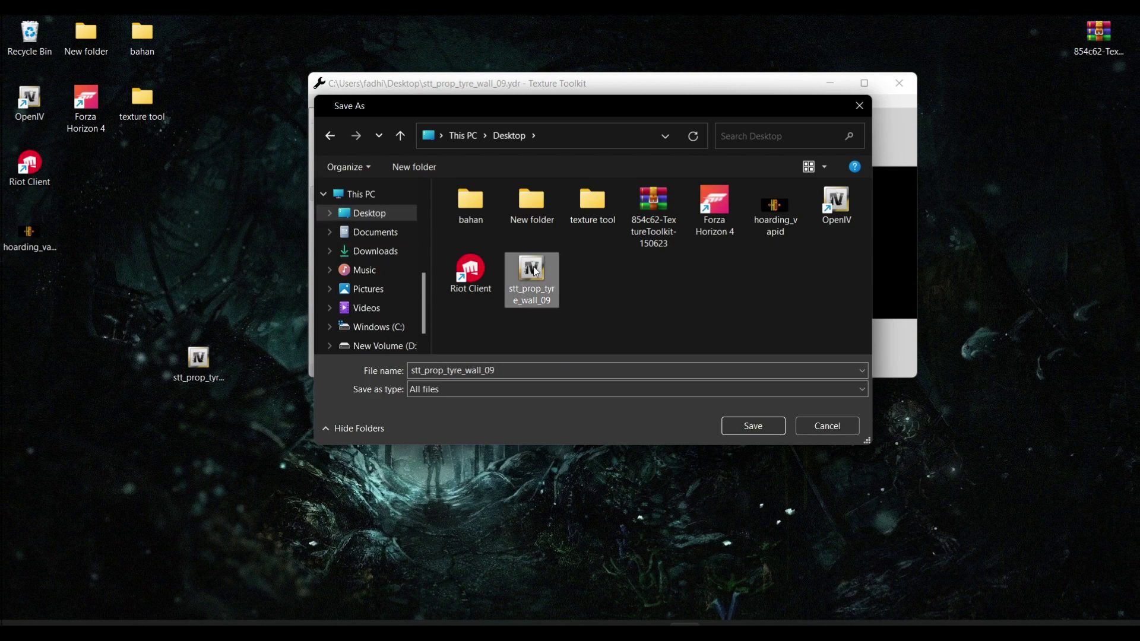
left_click(764, 429)
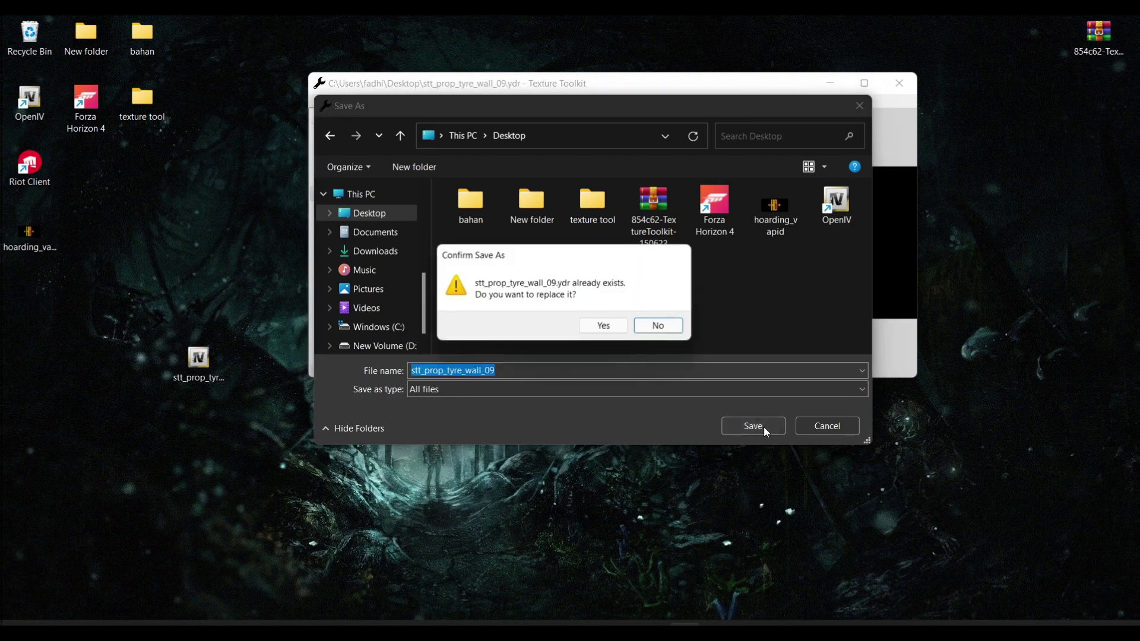
left_click(603, 326)
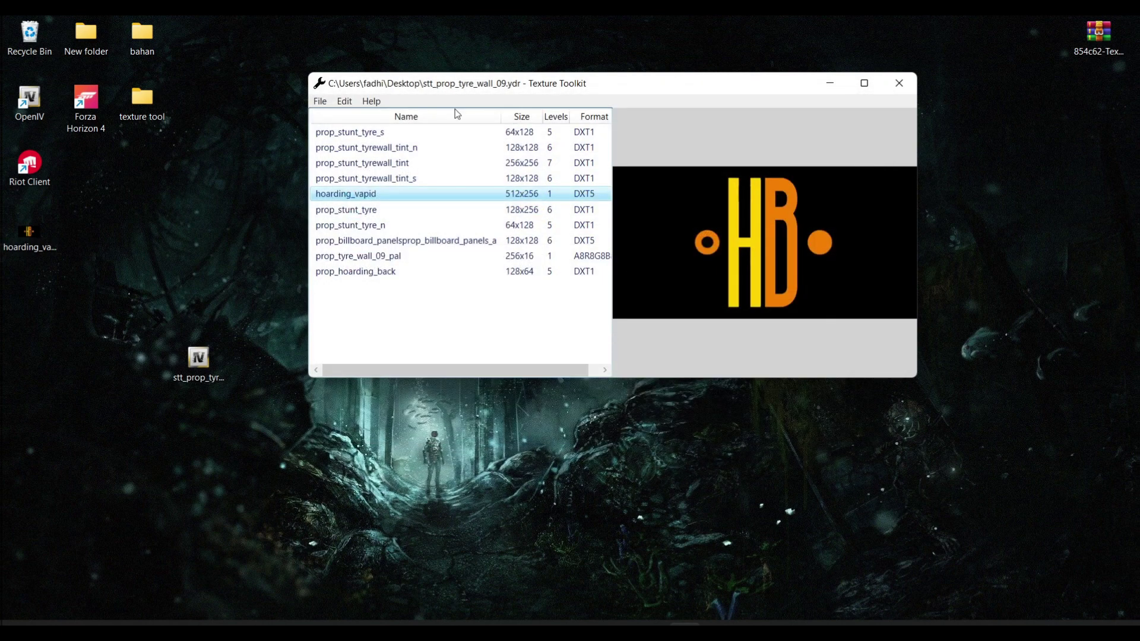
Switch to OpenIV and replace stt_prop_tyre_wall_09.ydr in the mpstunt archive with the edited model from the desktop.
left_click(831, 87)
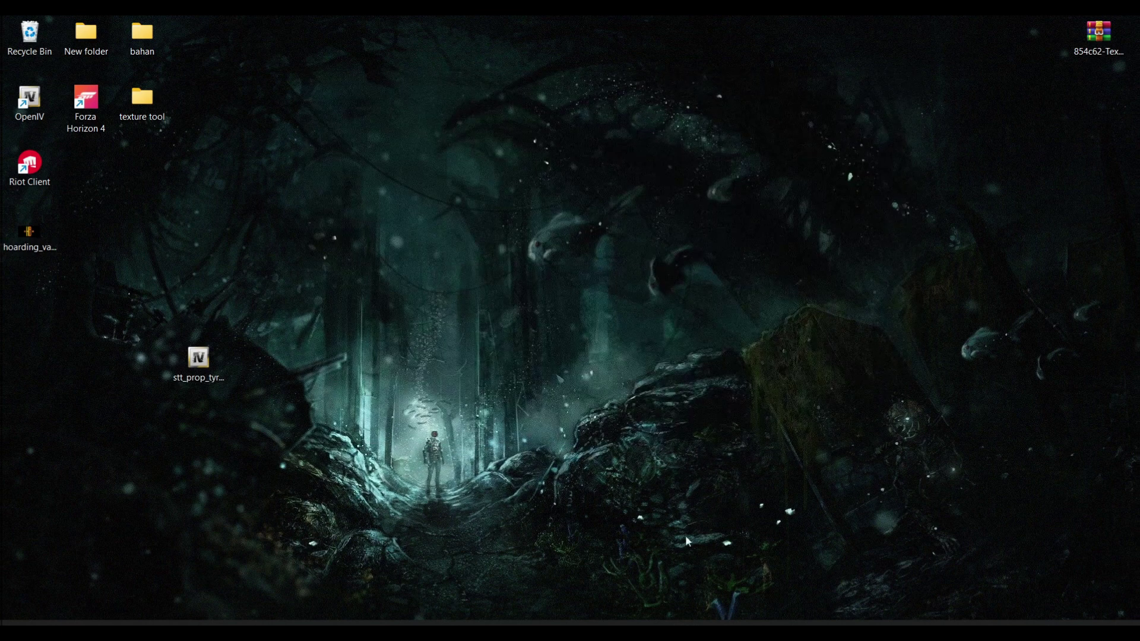
key("alt+Tab")
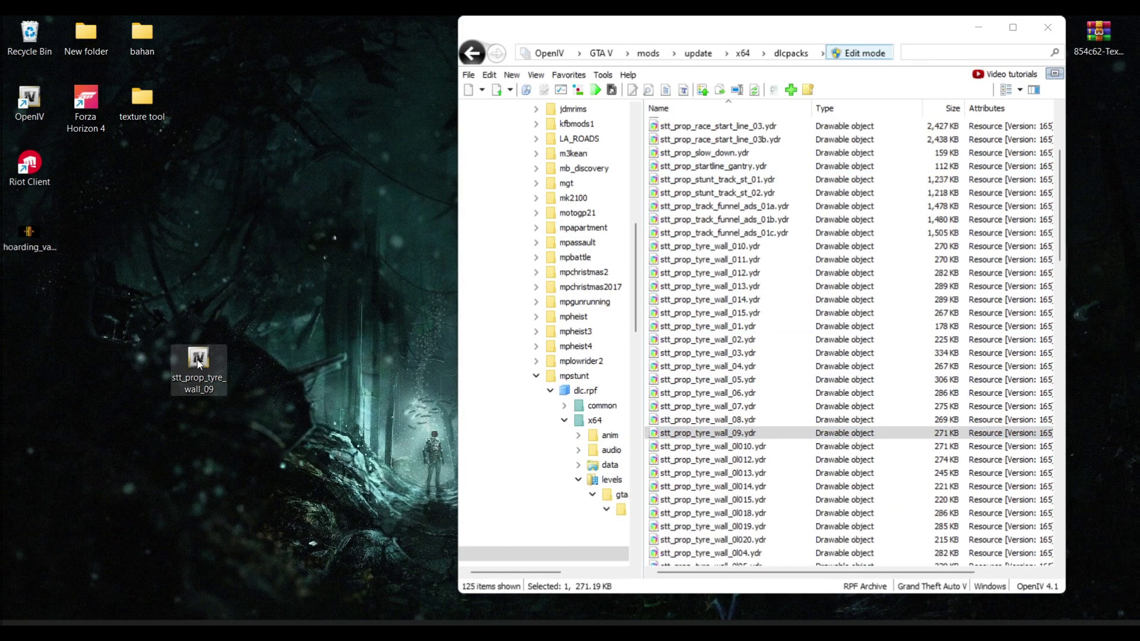
left_click(197, 362)
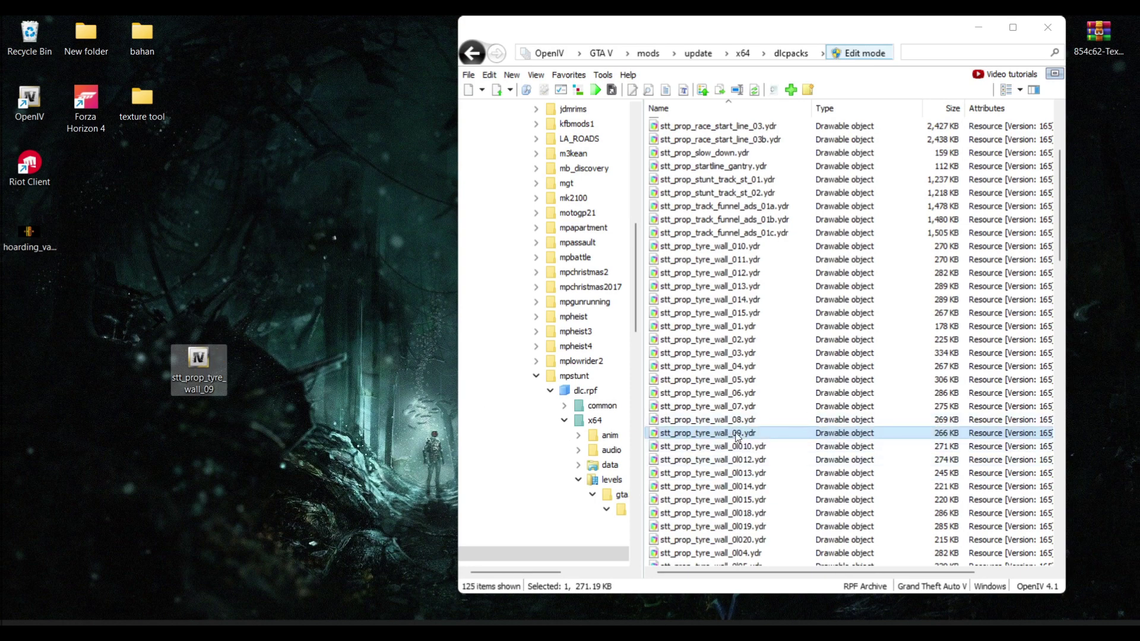
Preview the replaced stt_prop_tyre_wall_09.ydr in the model viewer to check its billboard, then close the preview.
left_click(736, 435)
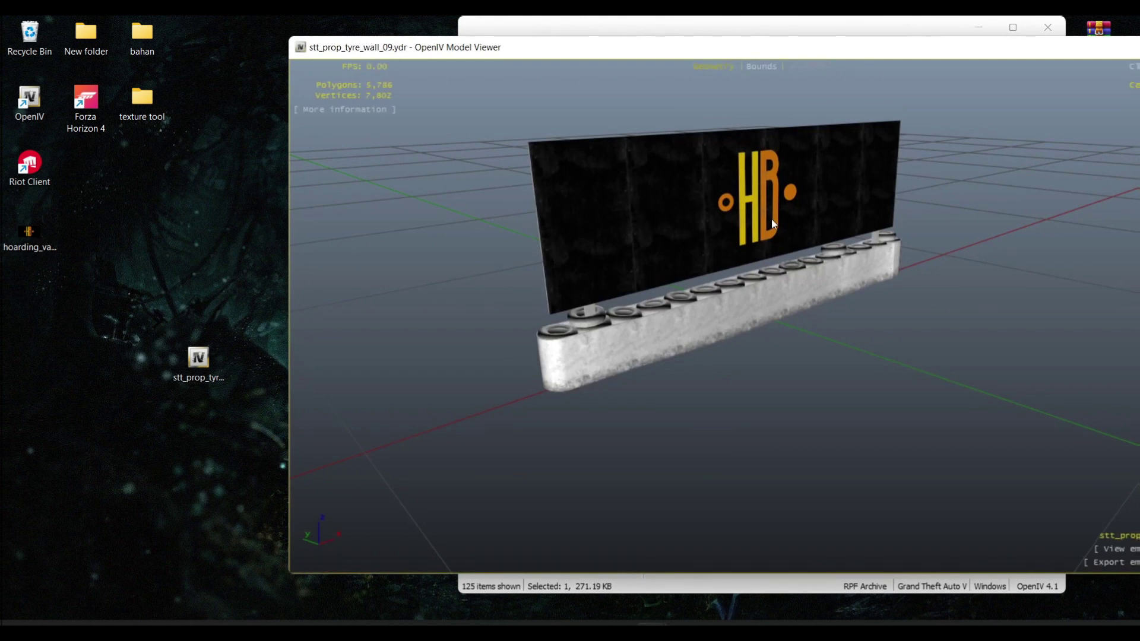
left_click_drag(771, 218, 987, 86)
left_click_drag(941, 51, 749, 51)
key("Escape")
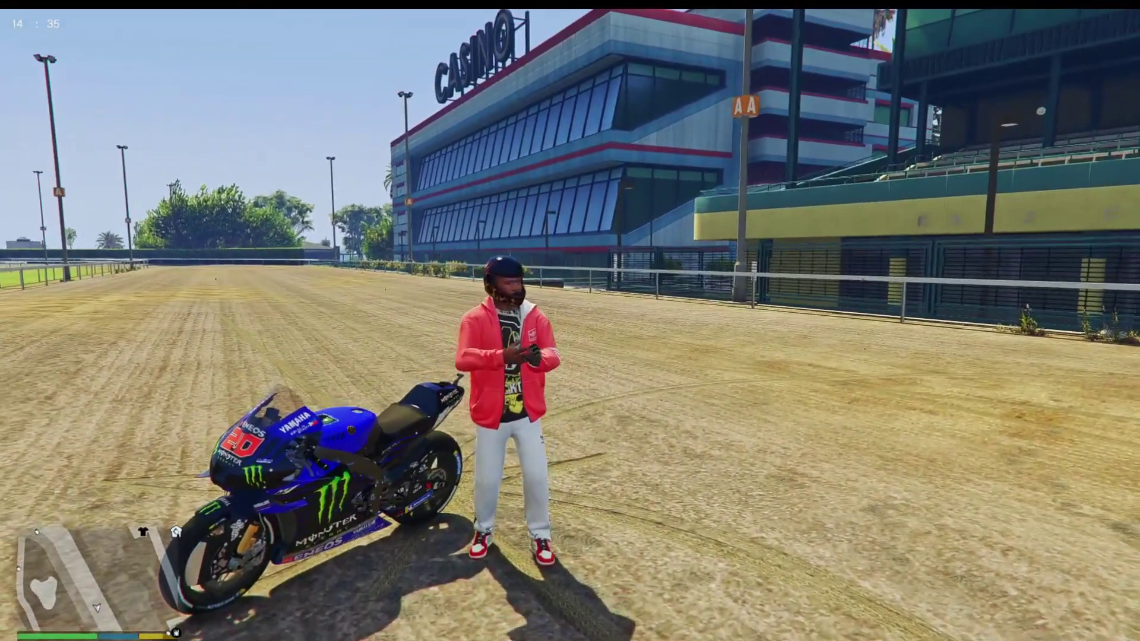
key("w")
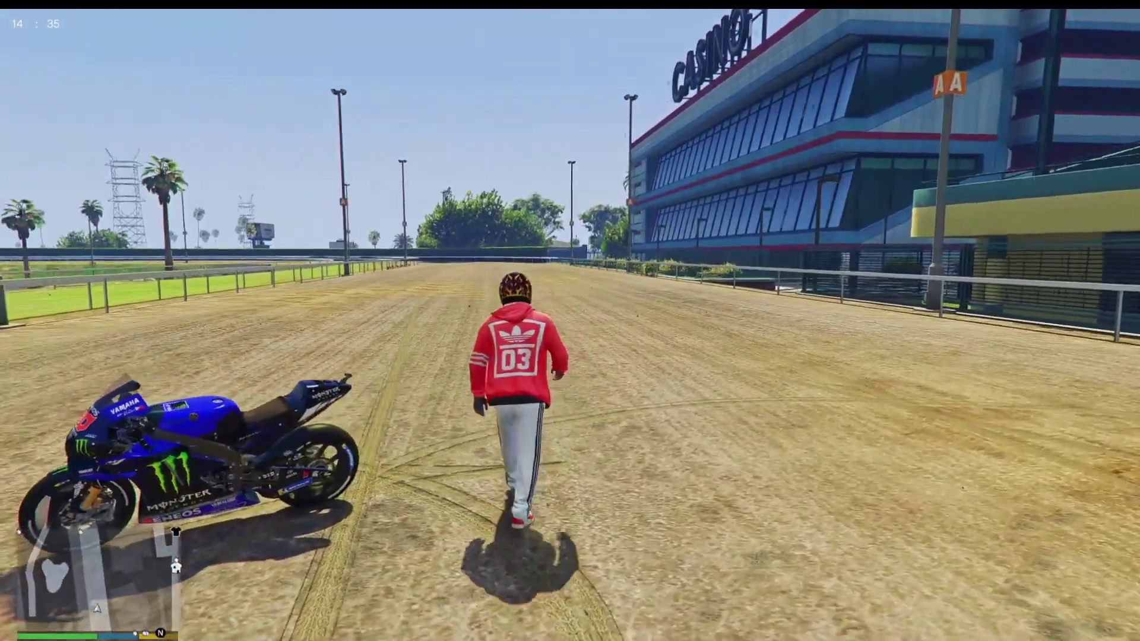
key("w")
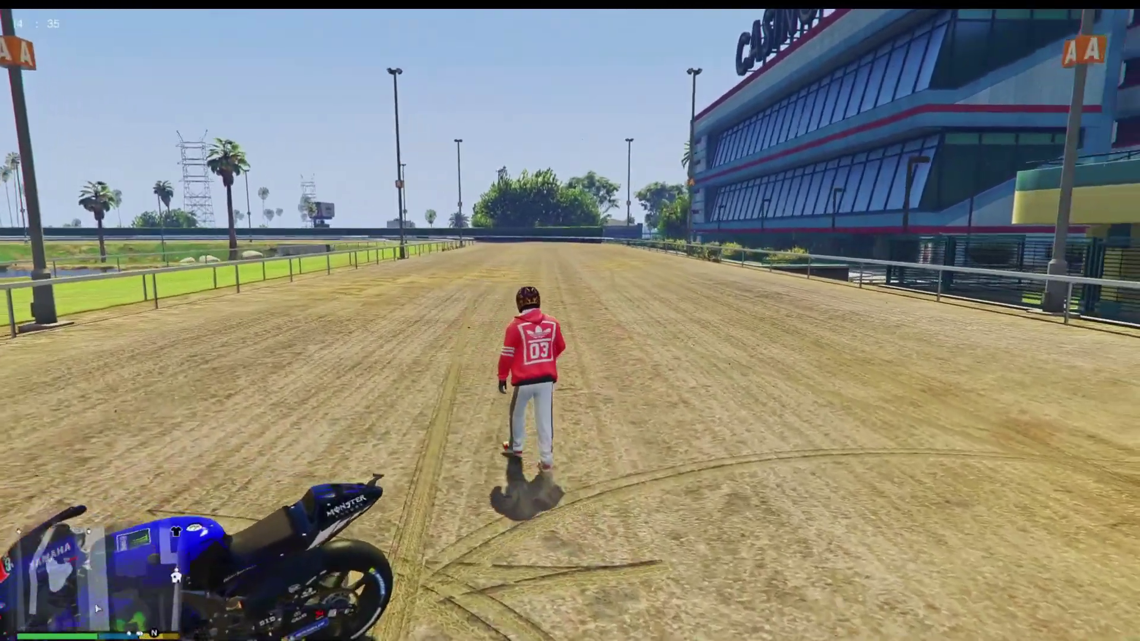
key("w")
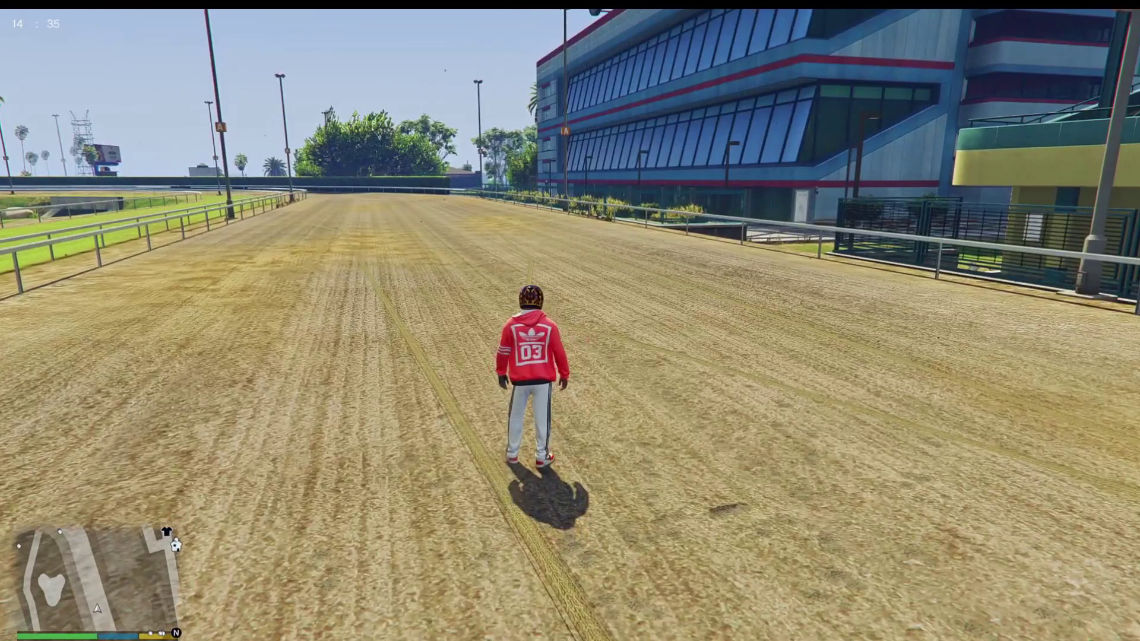
key("s")
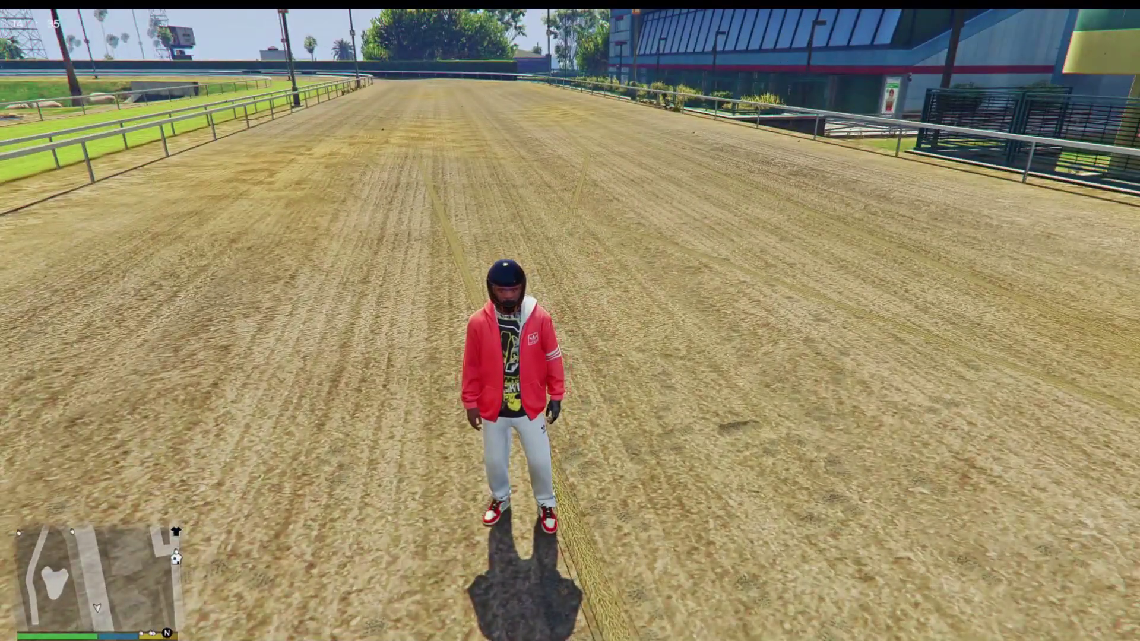
Enter the Map Editor in GTA V and position the camera over the dirt racetrack.
key("F7")
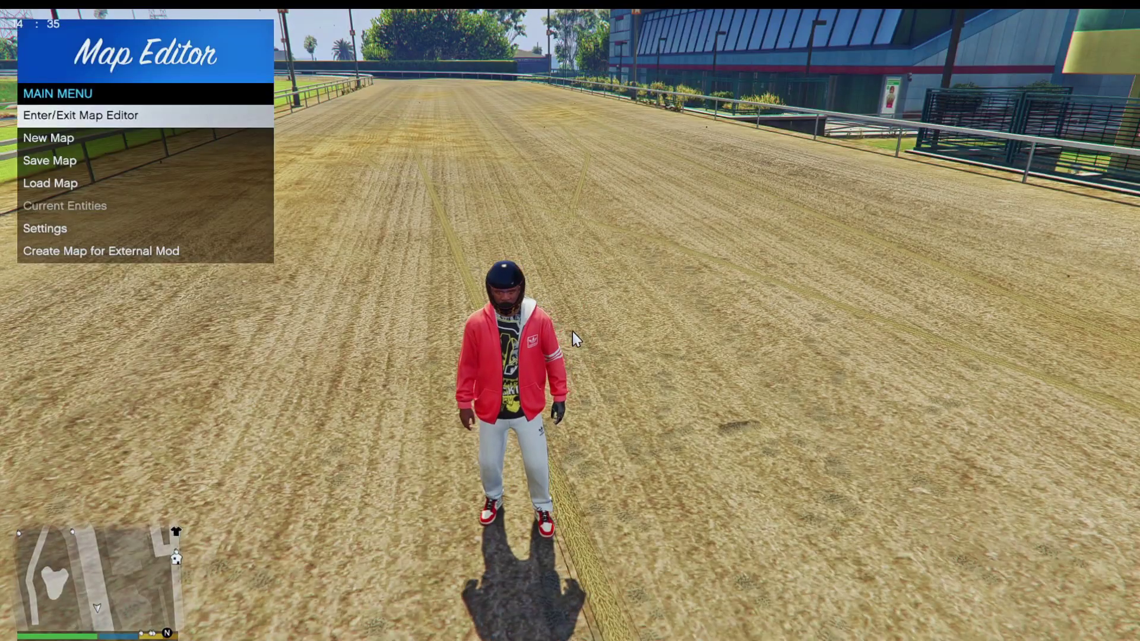
key("Return")
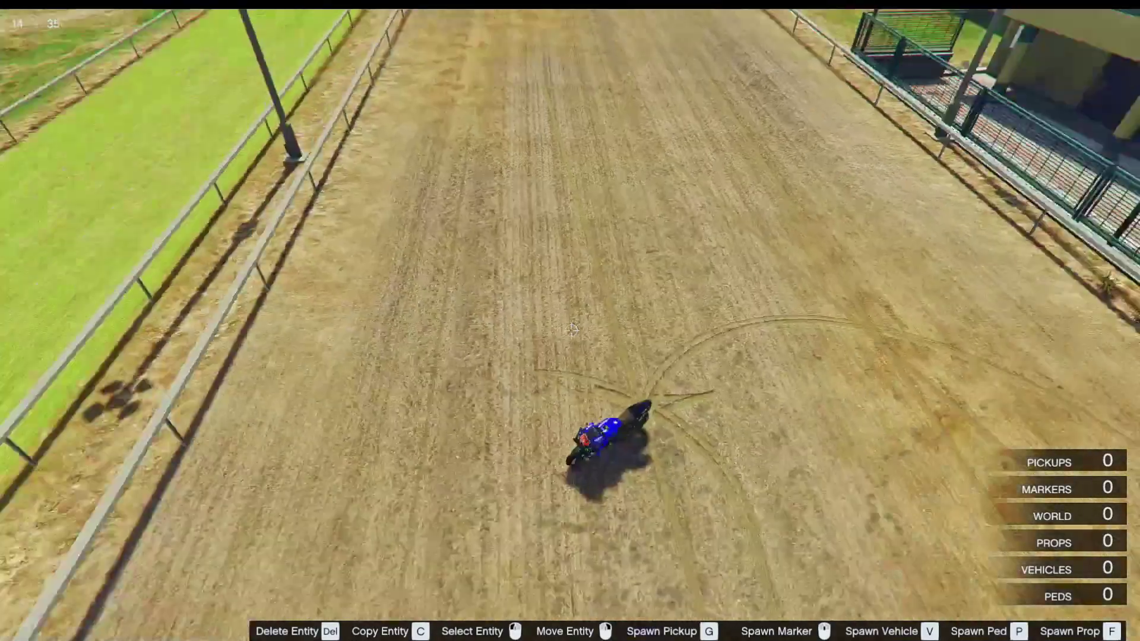
key("w")
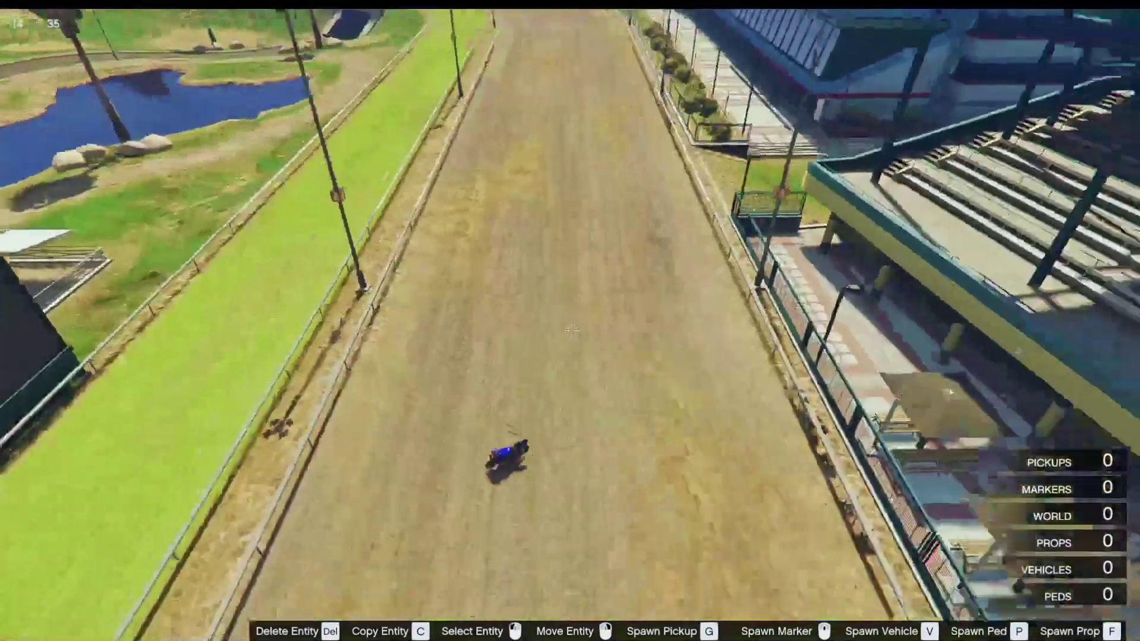
key("w")
key("w")
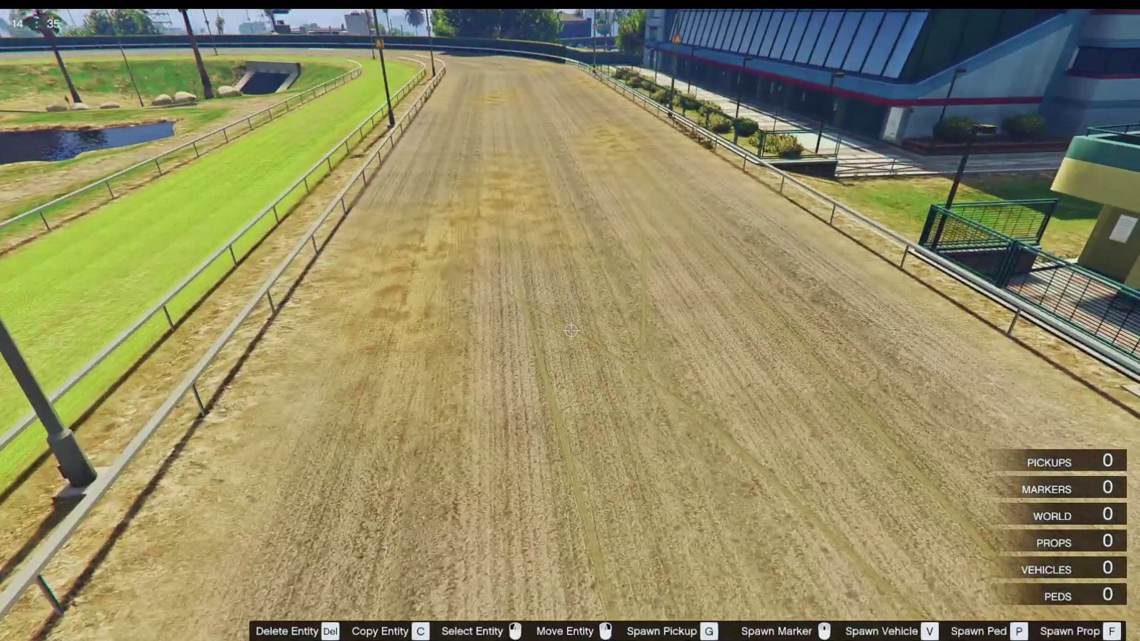
Start spawning a prop and search the prop list for "wall".
key("w")
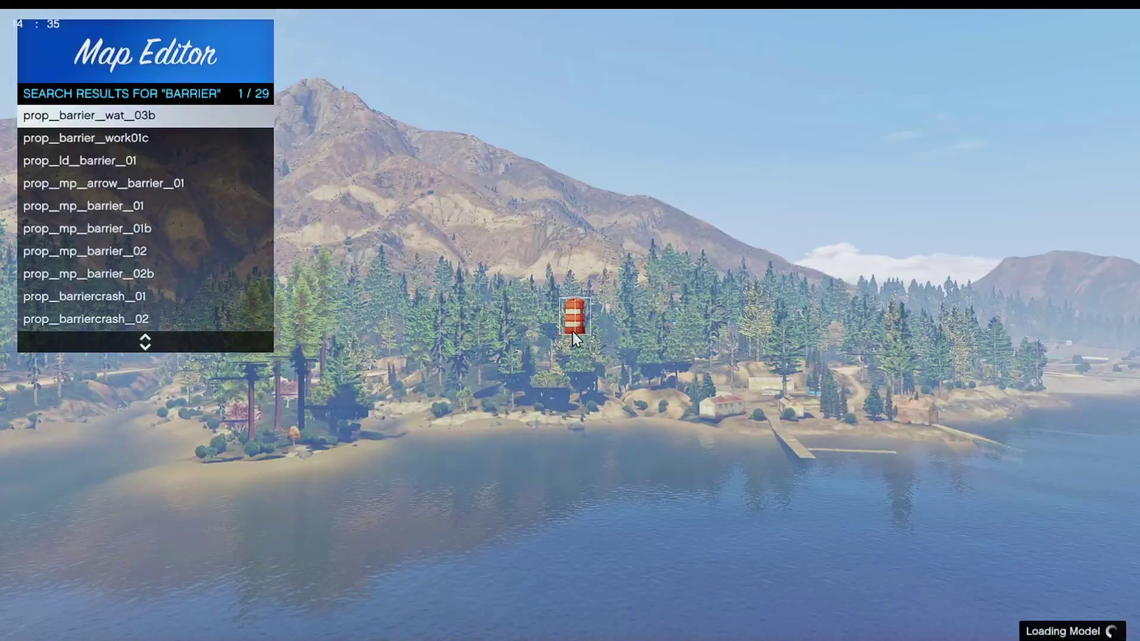
key("ctrl+f")
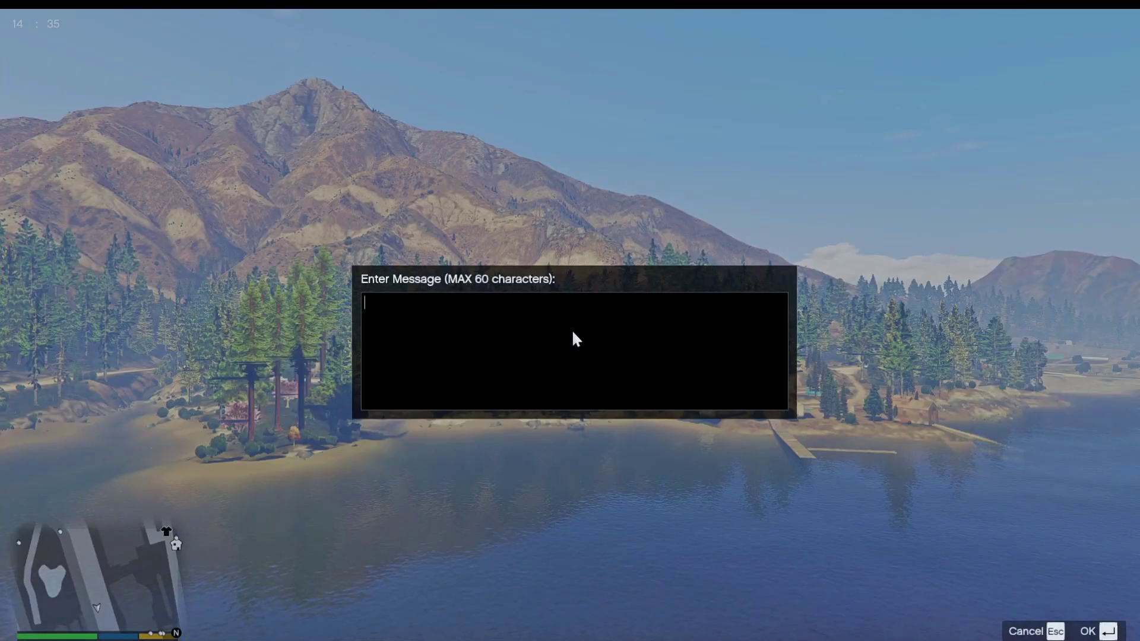
key("Return")
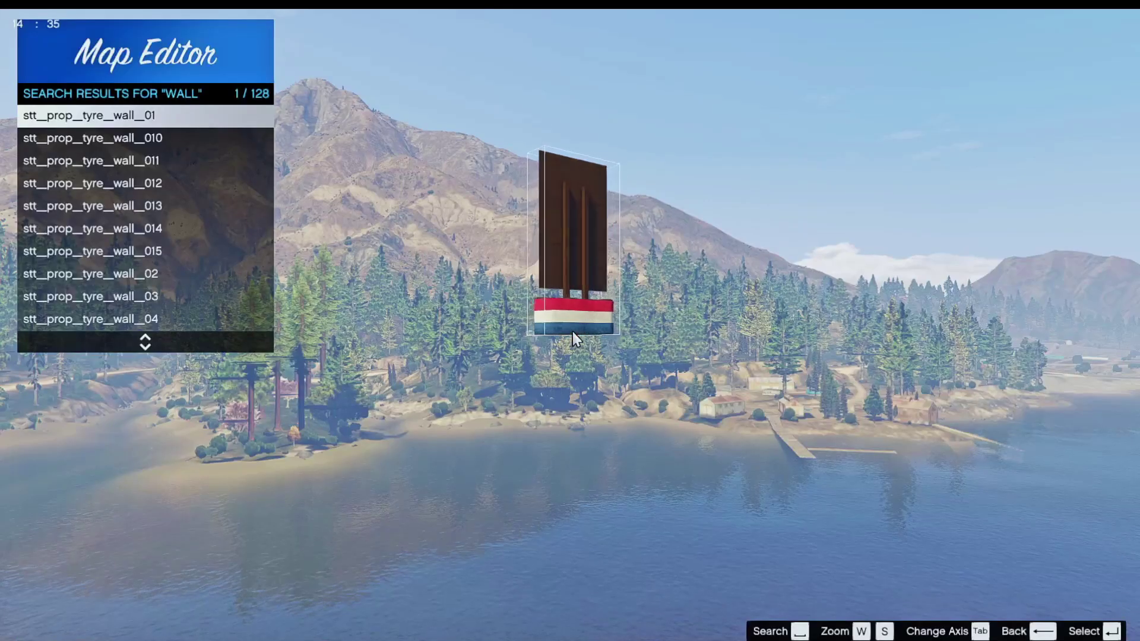
Spawn the stt_prop_tyre_wall_014 prop and place it along the track railing in front of the grandstand, with its billboard facing the track.
key("Down")
key("Down")
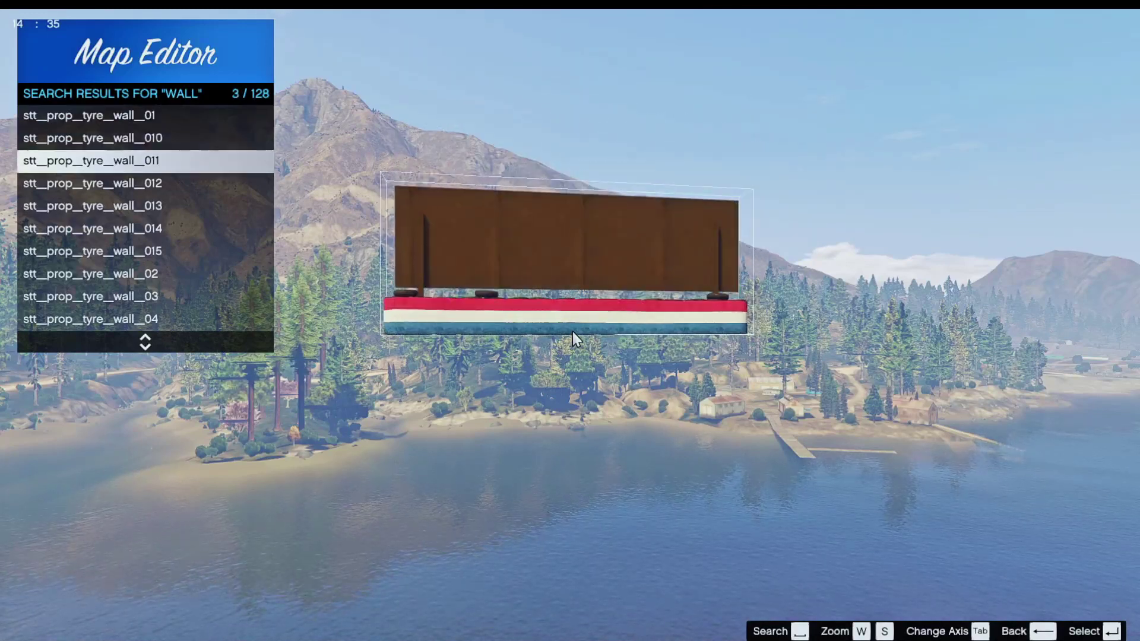
key("Down")
key("Down")
key("Down")
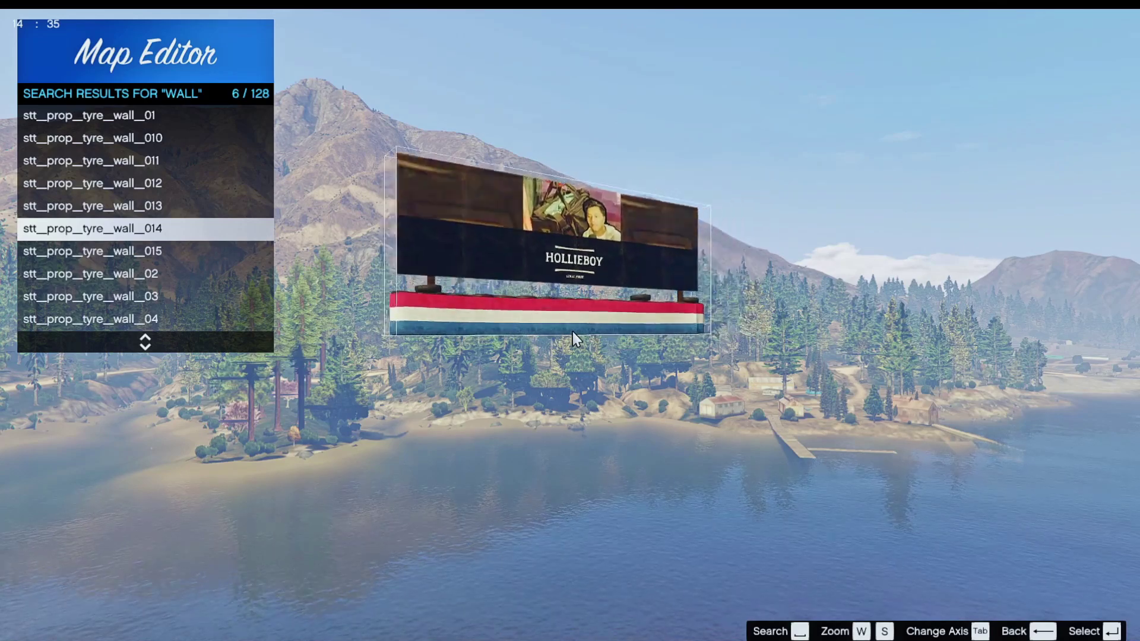
key("Return")
key("e")
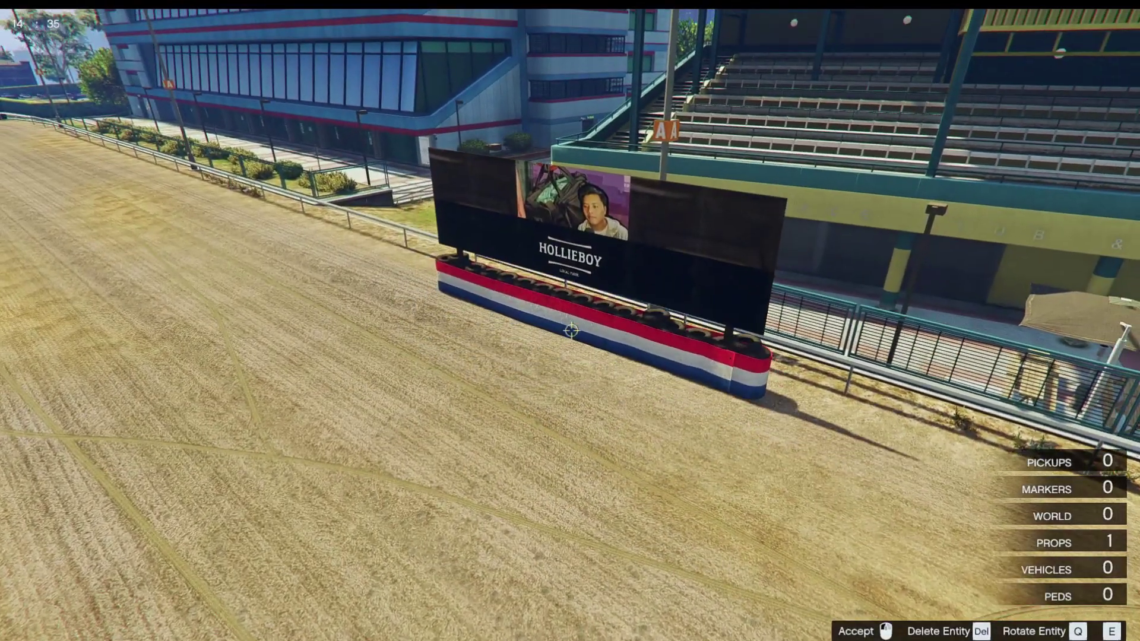
left_click(570, 331)
Spawn the stt_prop_tyre_wall_09 prop and place it along the railing beside the first tyre wall.
key("w")
key("s")
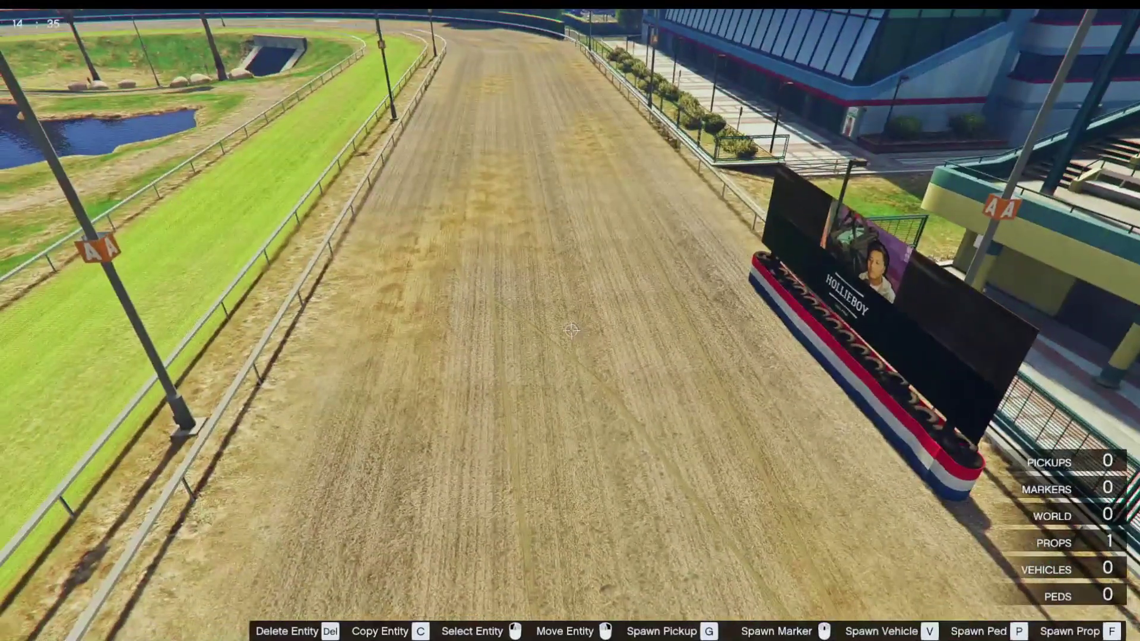
key("f")
key("Down")
key("Down")
key("Down")
key("Down")
key("Down")
key("Down")
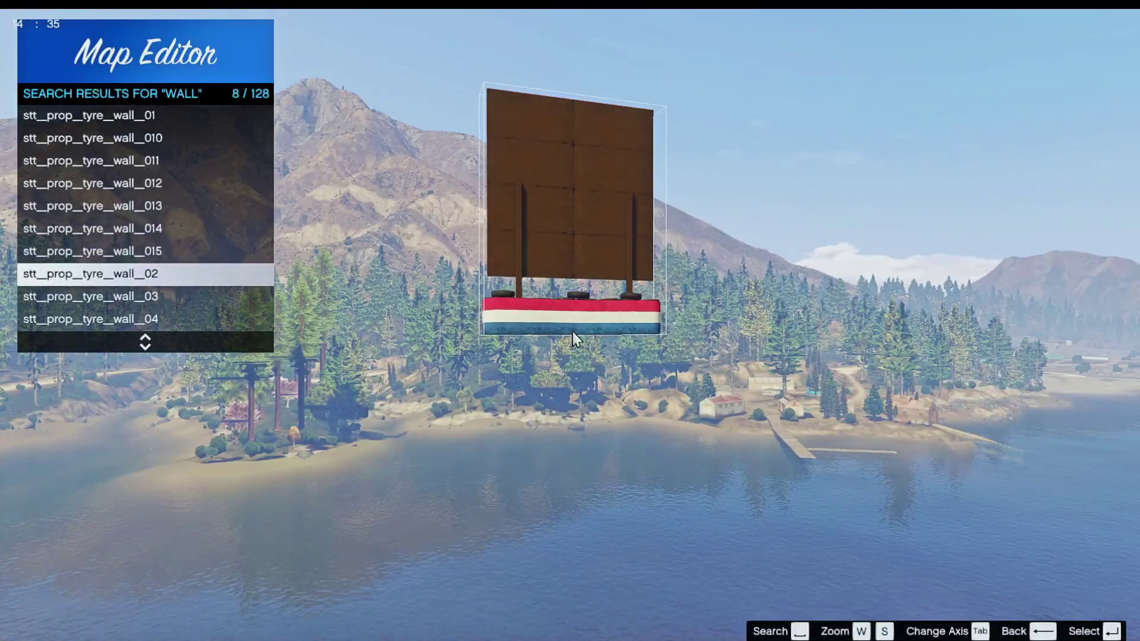
key("Down")
key("Down")
key("Down")
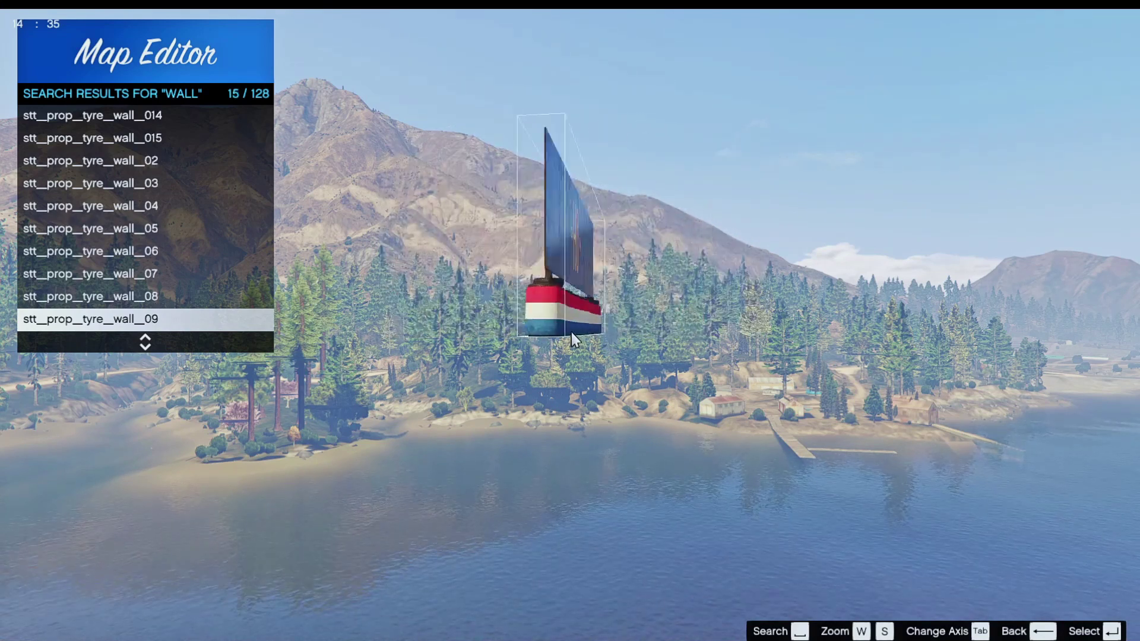
key("Return")
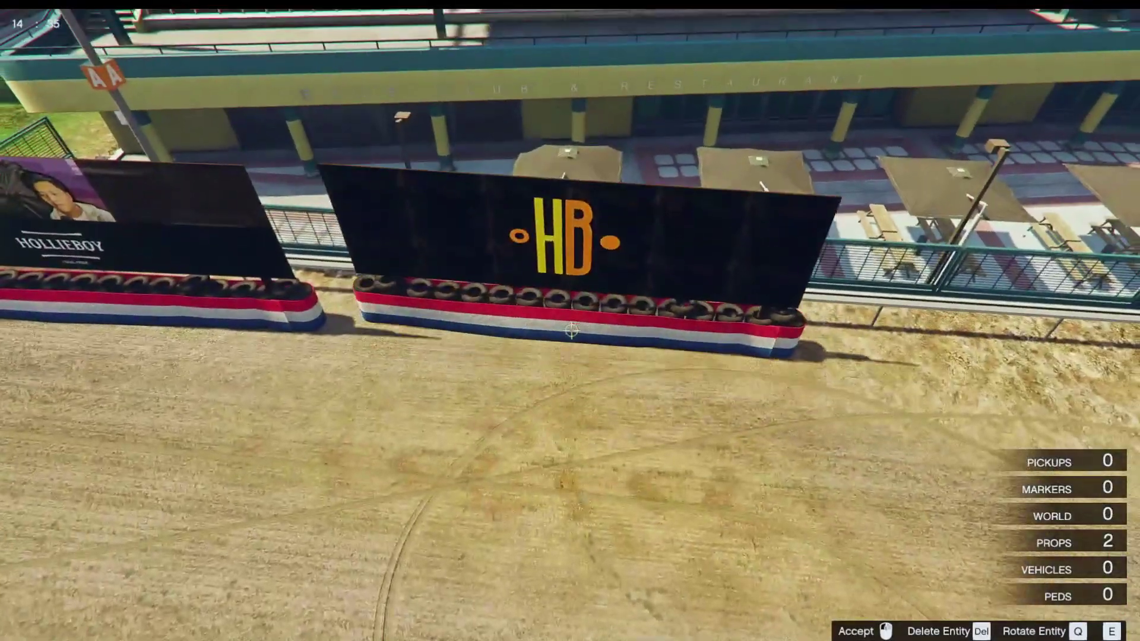
left_click(571, 330)
Look over the two placed tyre walls and open the Map Editor's main menu.
key("s")
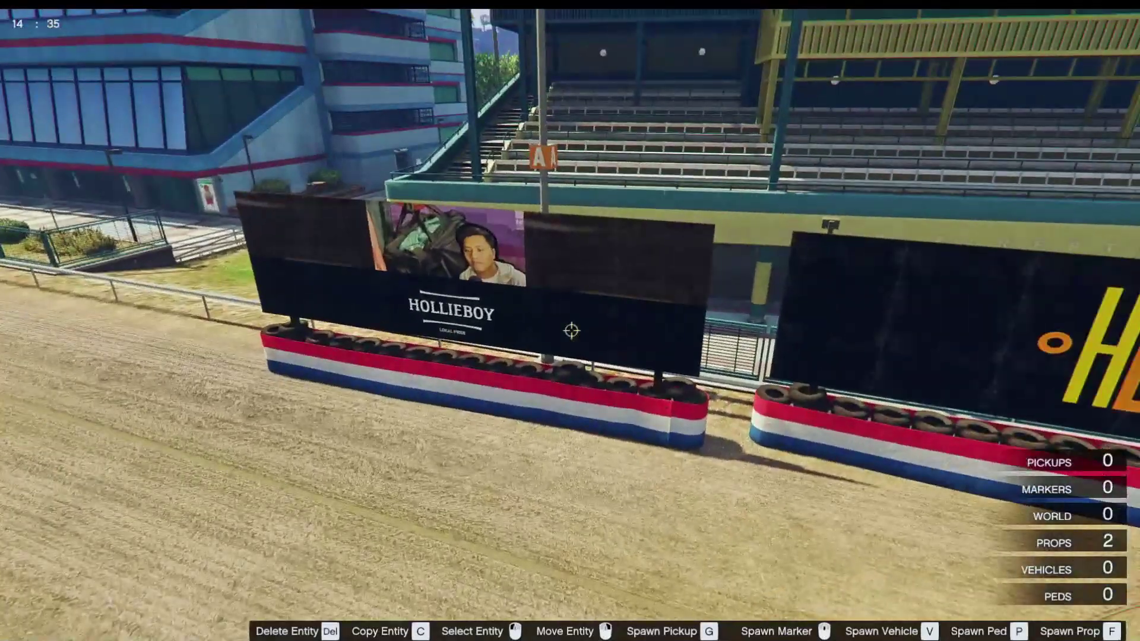
key("F7")
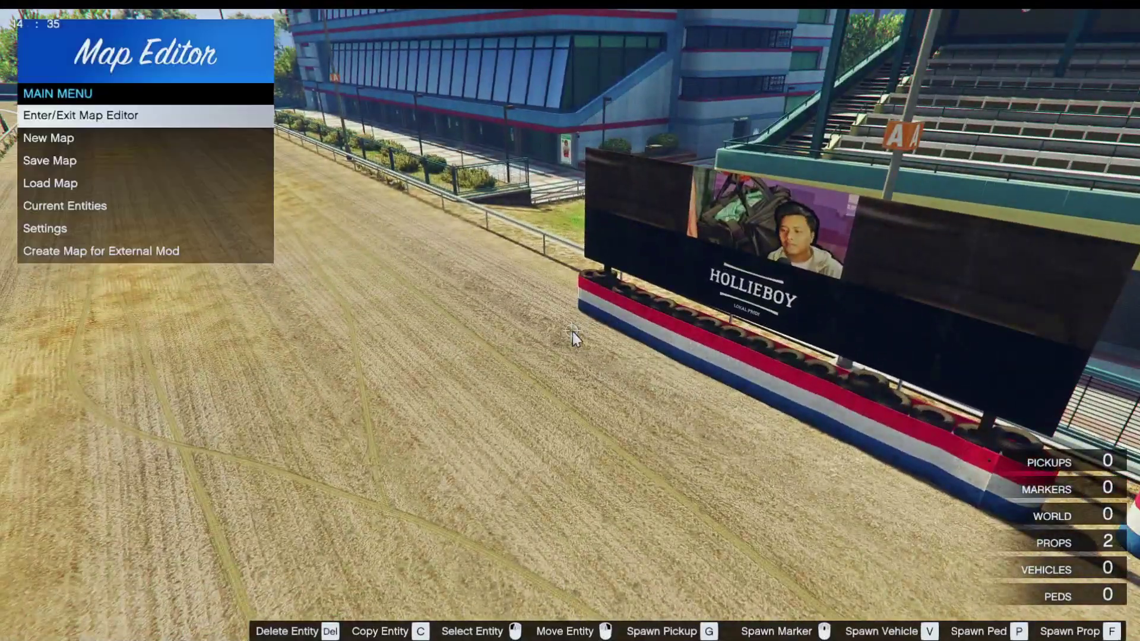